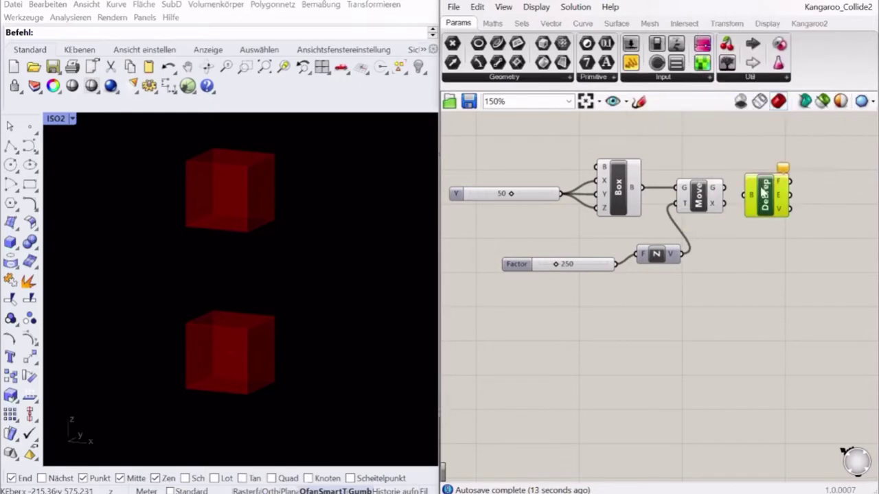
Feed the Move component's geometry output into the Deconstruct Brep component and hide the Move preview.
drag(765, 193, 788, 188)
drag(724, 188, 777, 190)
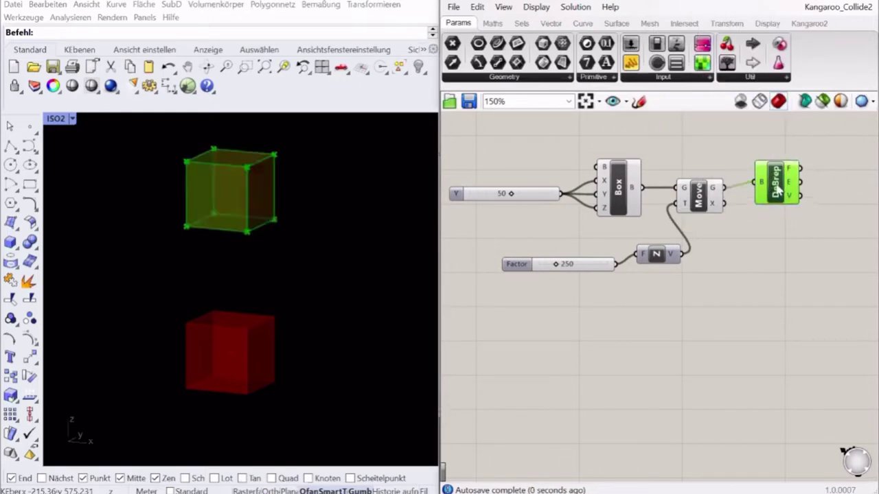
click(706, 203)
click(620, 186)
right_drag(813, 229, 800, 229)
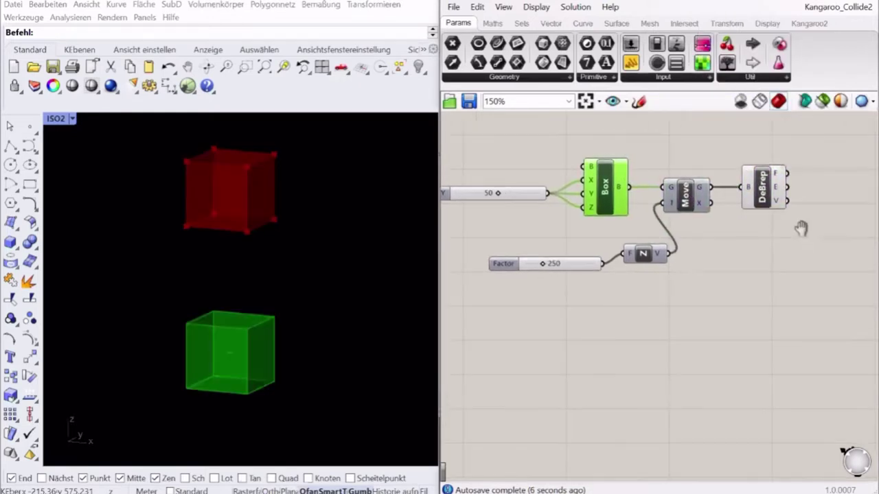
Add a Pipe component fed by the deconstructed box's edges and turn off the Deconstruct Brep preview.
click(799, 239)
double_click(805, 232)
text(pip)
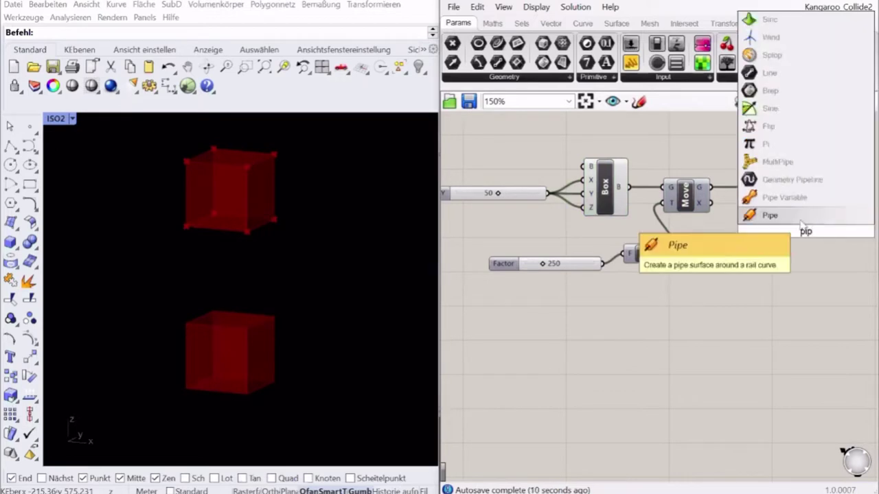
click(800, 219)
drag(788, 187, 808, 254)
click(762, 190)
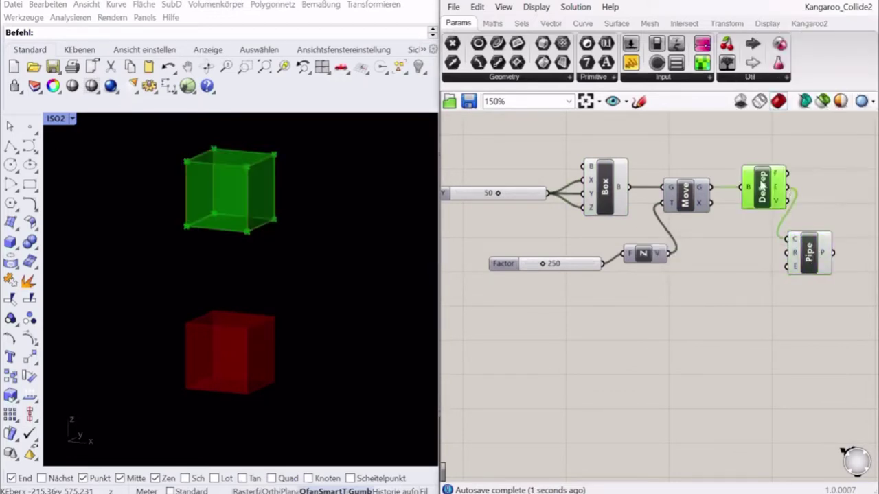
key(ctrl+q)
Add a Custom Preview component beside Pipe and connect the pipe output to its geometry input.
click(810, 251)
right_drag(827, 254, 789, 237)
double_click(820, 192)
text(pre)
click(800, 157)
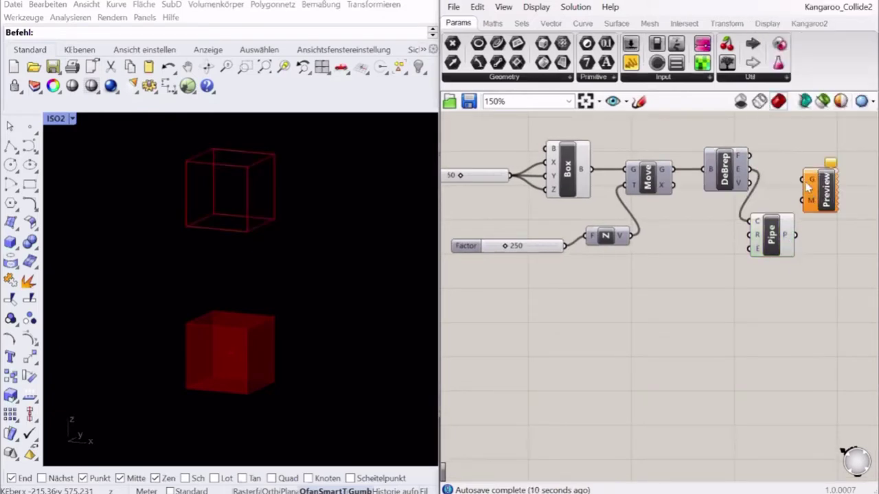
drag(804, 179, 858, 197)
right_drag(858, 197, 833, 195)
drag(833, 195, 829, 197)
scroll(803, 216, down, 1)
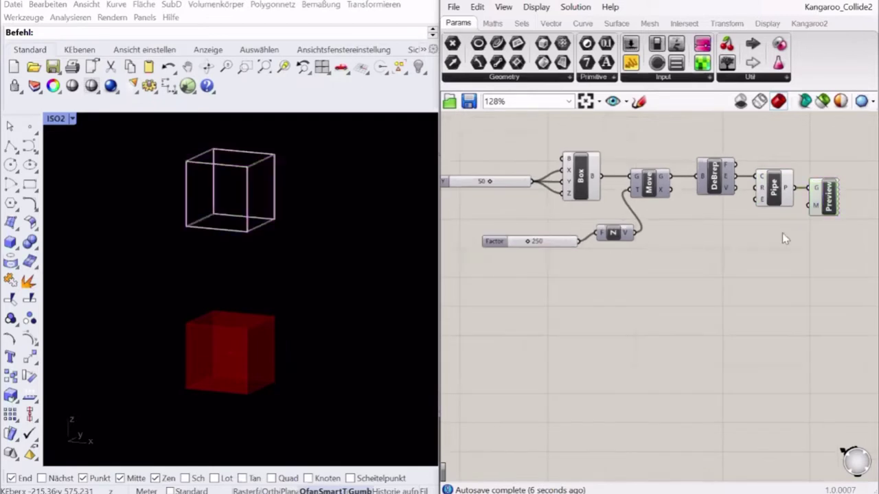
Add a white Colour Swatch and connect it to the material input of the Custom Preview.
double_click(781, 233)
text(swa)
click(764, 183)
drag(804, 235, 800, 235)
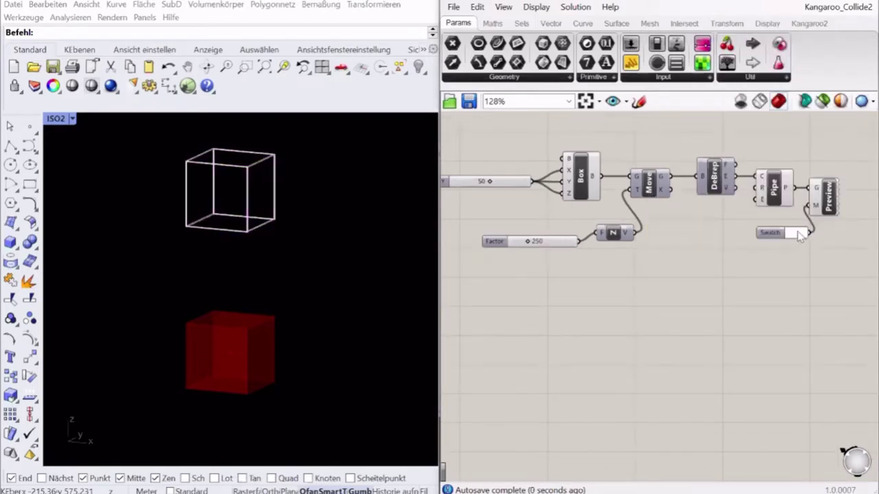
right_drag(670, 276, 687, 251)
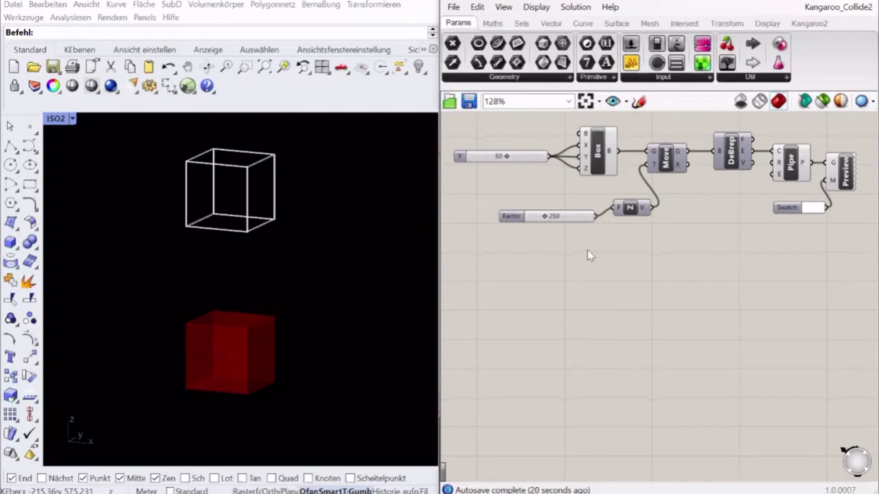
Add a Populate 3D component below the Move group and feed the moved box into its region input.
double_click(606, 265)
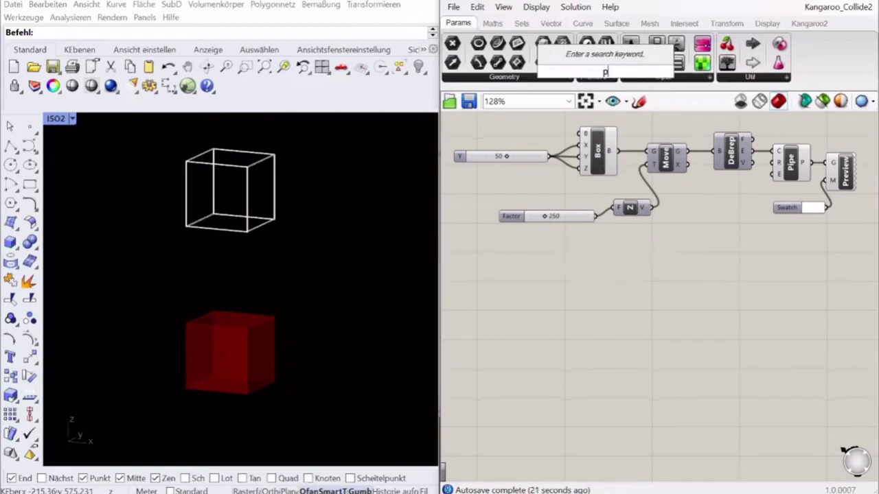
text(pop)
key(Return)
drag(609, 253, 653, 282)
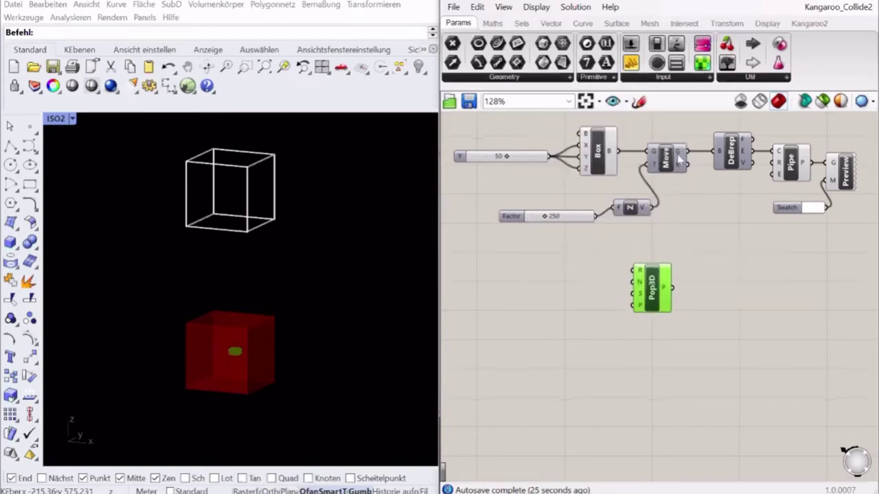
click(679, 158)
drag(688, 151, 646, 287)
Create a number slider set to 20 and connect it to the count input of Populate 3D.
double_click(541, 290)
text(20)
key(Return)
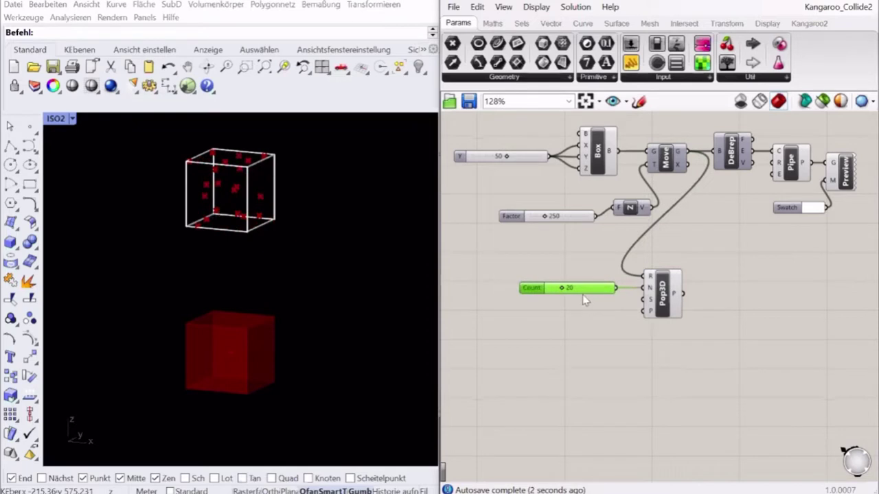
Duplicate the count slider for the seed input of Populate 3D, setting the count to 17 and the seed to 70.
key(ctrl+c)
key(ctrl+v)
drag(593, 297, 589, 311)
drag(643, 300, 614, 309)
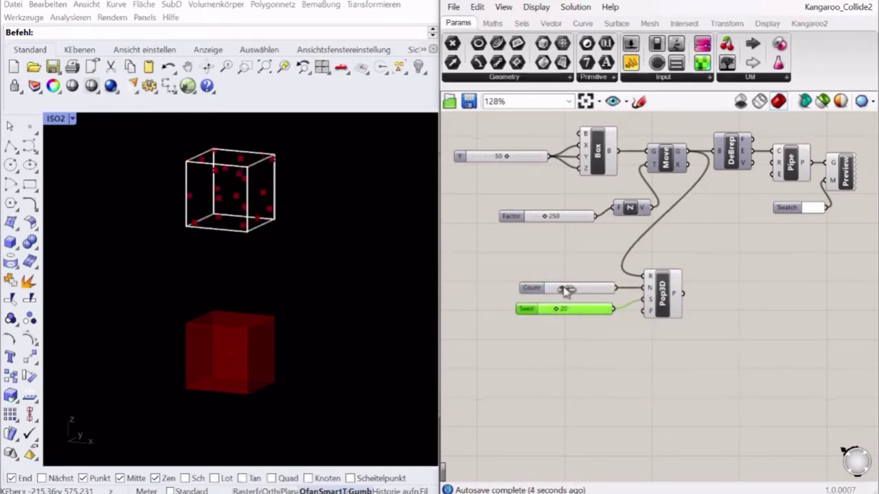
drag(563, 289, 586, 309)
click(569, 321)
click(672, 292)
click(568, 327)
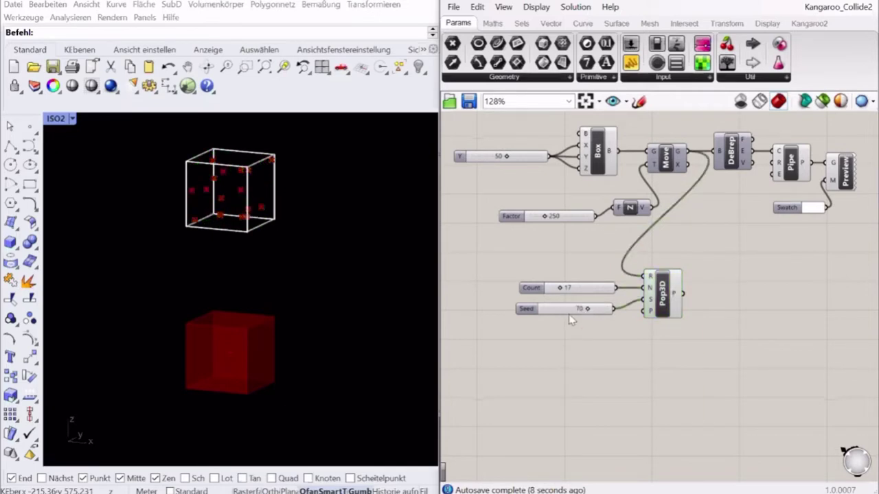
Add a Point parameter and connect the Populate 3D points to it.
double_click(748, 304)
text(pt)
key(Return)
drag(676, 294, 723, 295)
Add a Kangaroo BouncySolver component to the right of the Point parameter.
right_drag(737, 354, 718, 351)
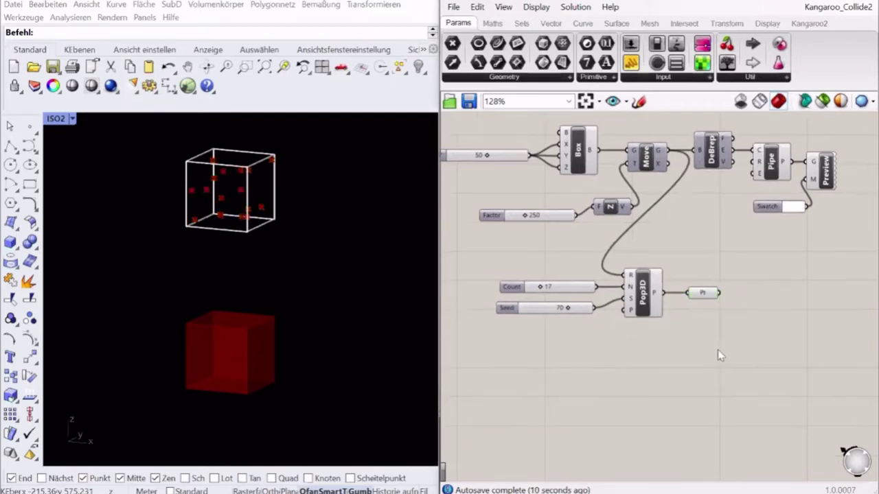
double_click(717, 350)
text(bou)
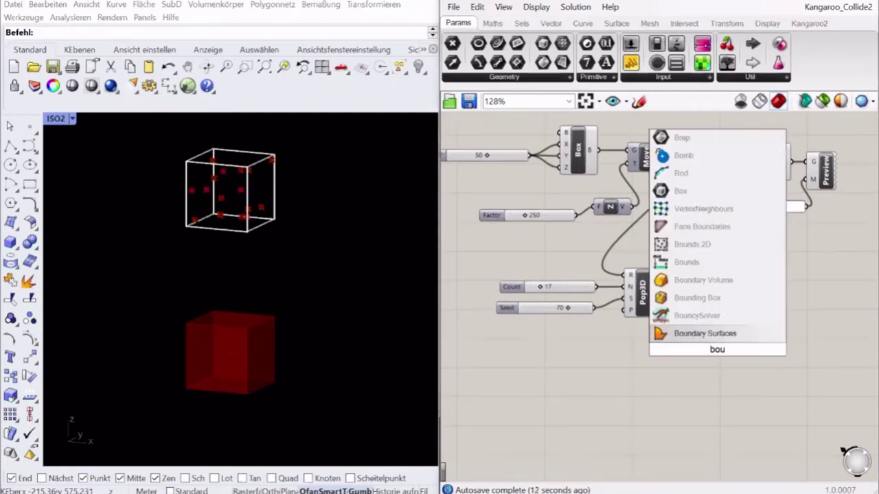
click(707, 315)
drag(729, 337, 800, 322)
Add a Kangaroo Show component and connect the Point parameter to its geometry input.
double_click(669, 337)
text(show)
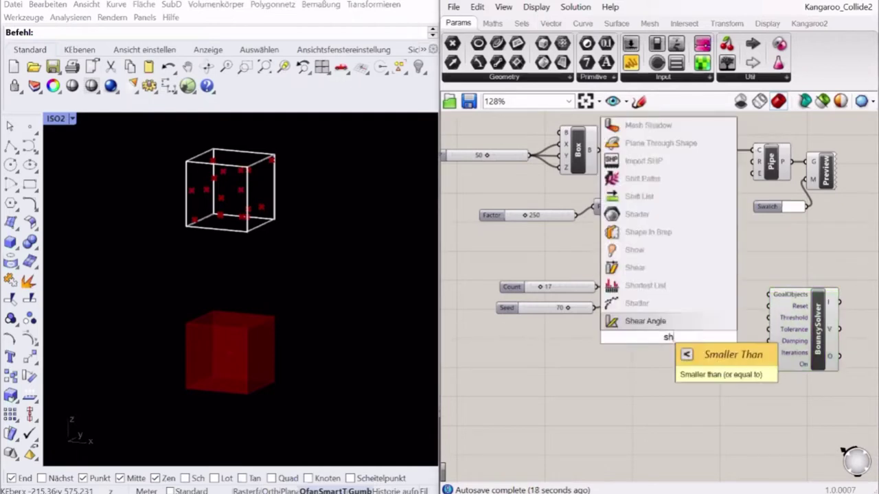
click(633, 320)
drag(668, 337, 703, 344)
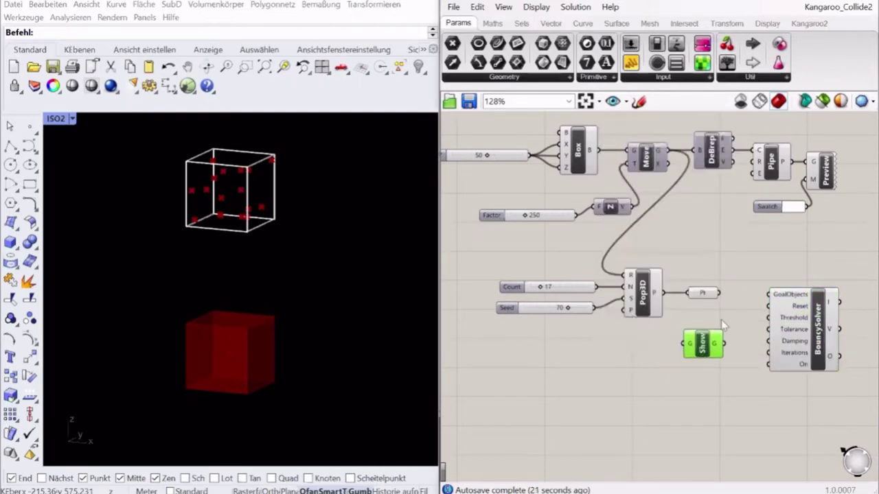
drag(719, 294, 684, 343)
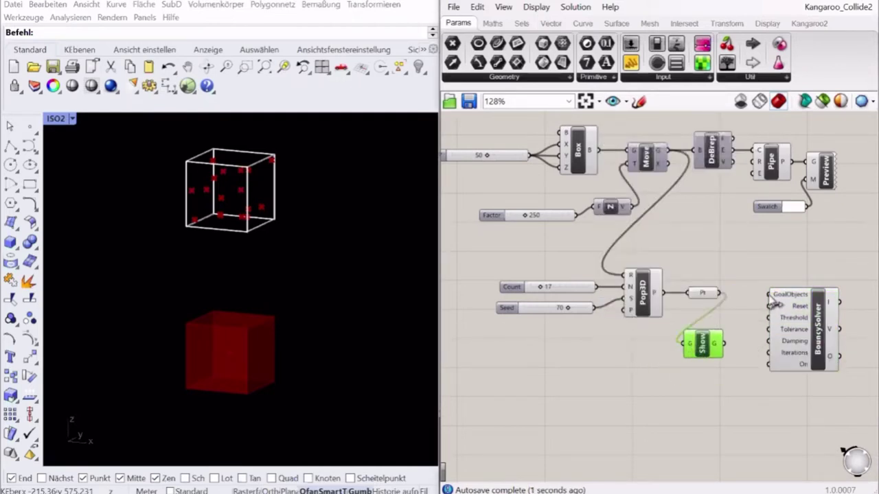
Connect the Show output to the GoalObjects input of BouncySolver and line the components up in a row.
drag(772, 302, 750, 295)
click(800, 350)
right_drag(759, 348, 735, 338)
drag(794, 315, 822, 313)
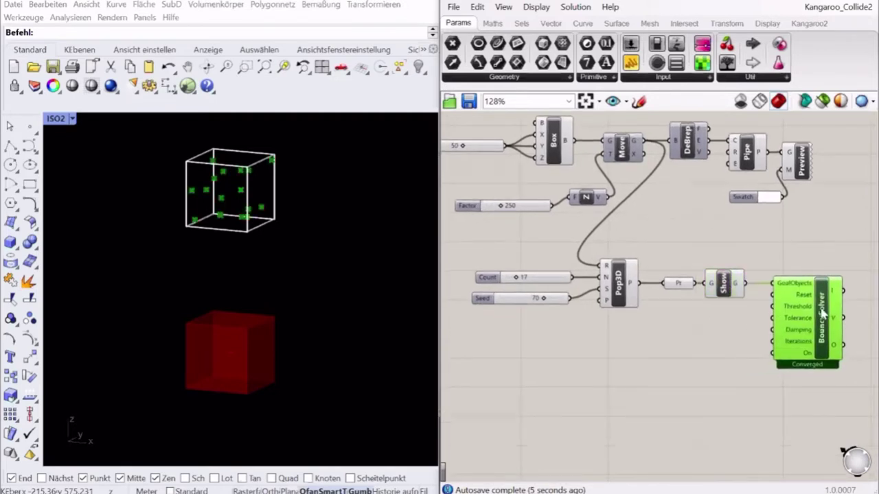
click(720, 318)
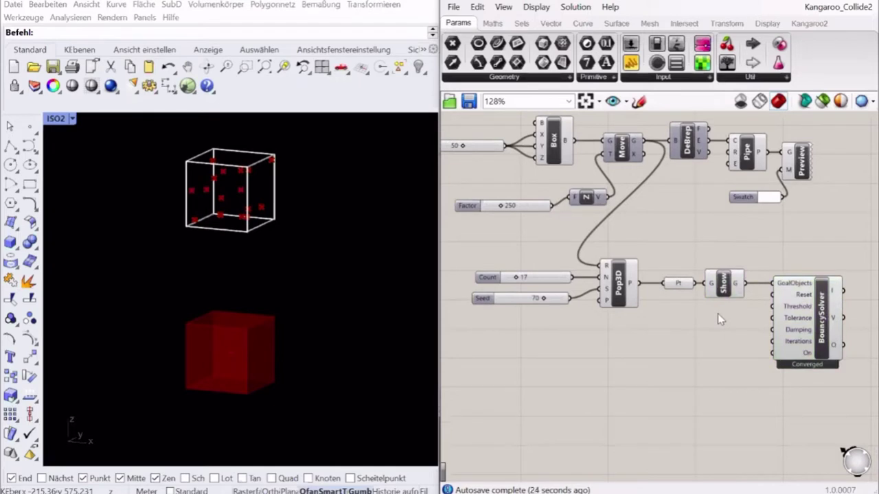
Add a Kangaroo Load component below Show and connect the Point parameter to its point input.
scroll(689, 238, down, 2)
double_click(623, 347)
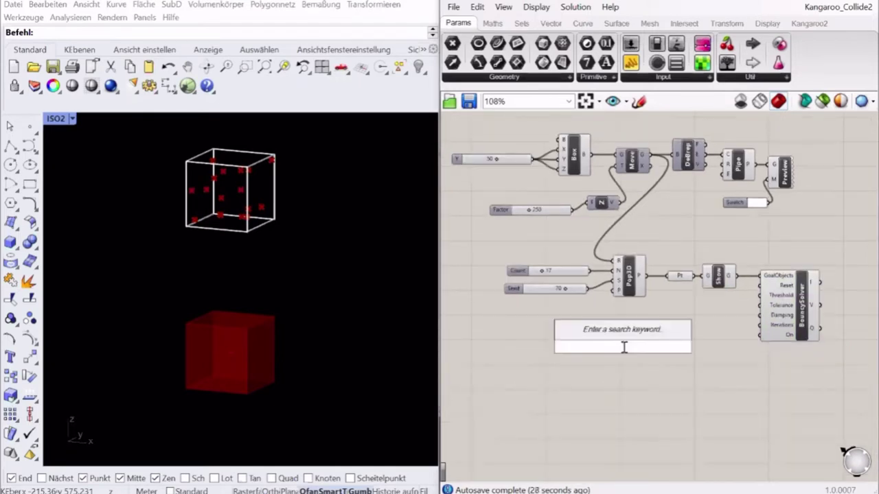
text(load)
key(Return)
drag(622, 343, 676, 345)
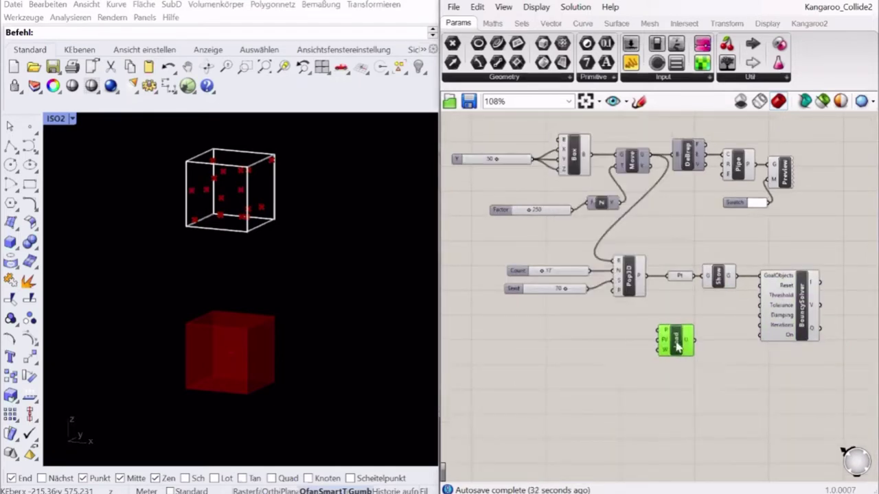
drag(694, 276, 699, 349)
click(581, 334)
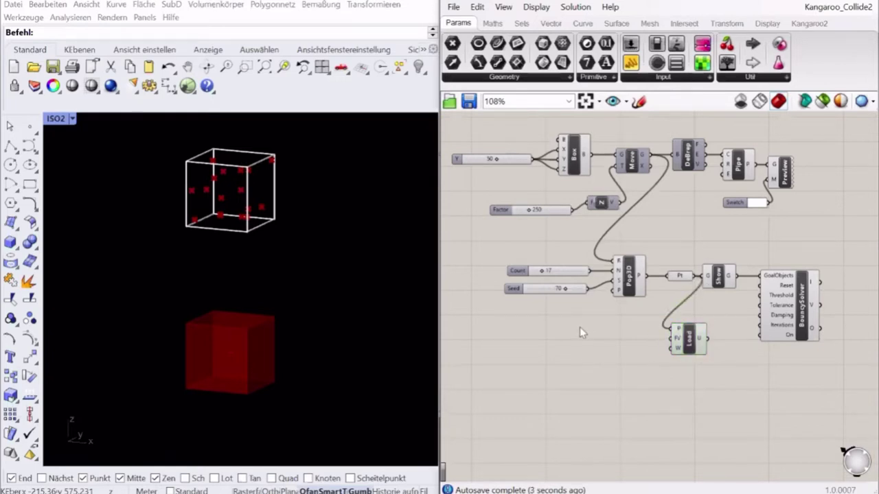
Add a Unit Z vector component to the left of Load.
double_click(581, 342)
text(z)
key(Return)
drag(582, 342, 631, 342)
Reverse the Unit Z vector with a Reverse component and connect a panel to its output.
double_click(575, 339)
text(rev)
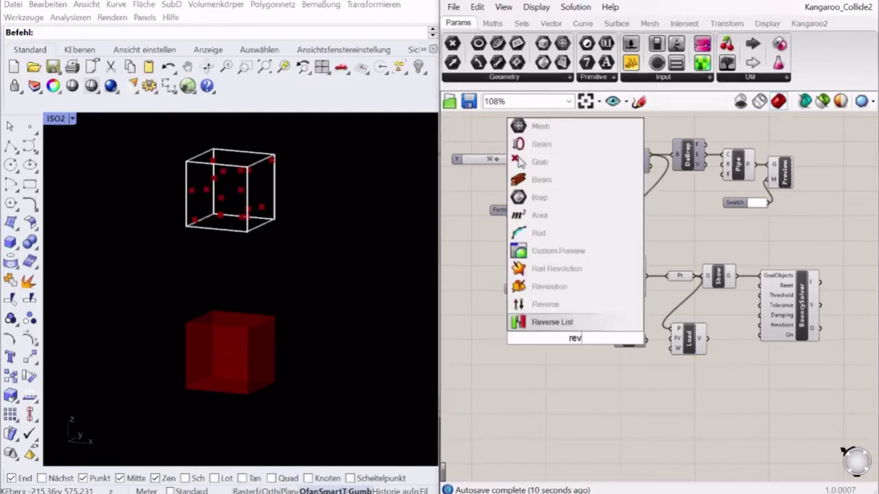
click(567, 306)
drag(574, 336, 623, 361)
drag(629, 339, 569, 340)
drag(625, 363, 610, 342)
drag(630, 63, 656, 408)
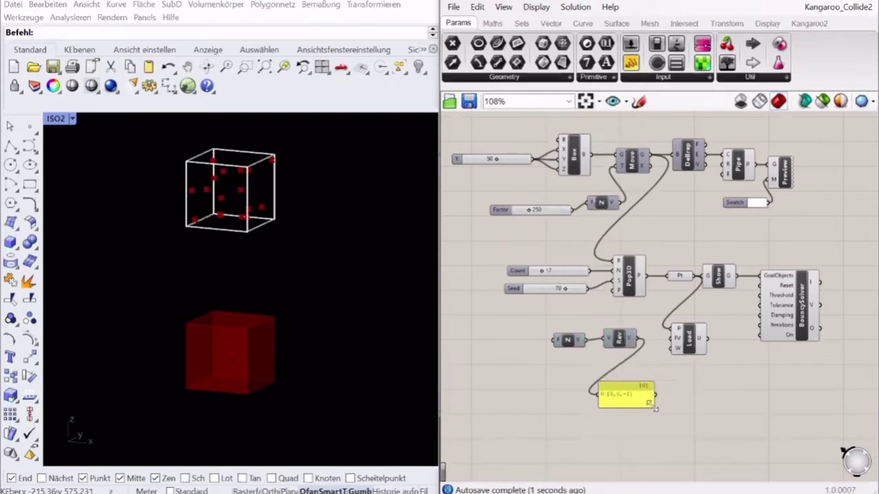
Connect the panel with the reversed vector to Load's force vector input and line up Unit Z, Reverse and the panel.
drag(569, 340, 538, 339)
drag(623, 339, 588, 341)
drag(624, 394, 613, 377)
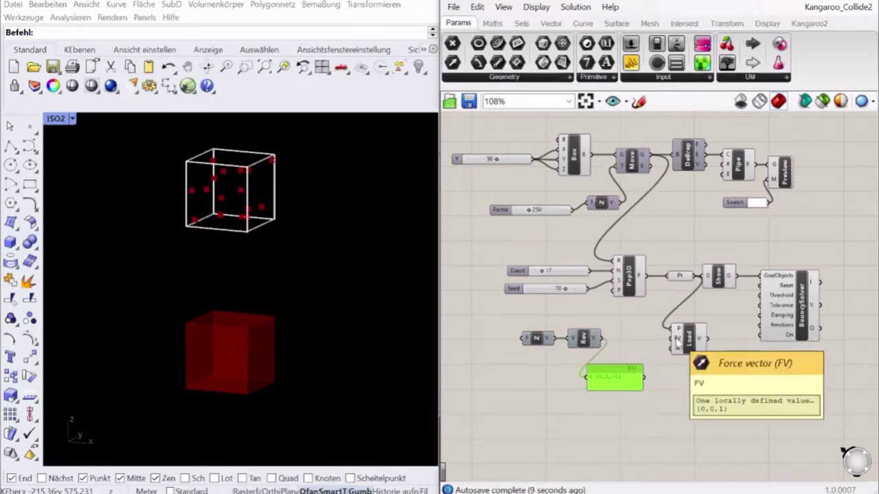
drag(603, 382, 620, 338)
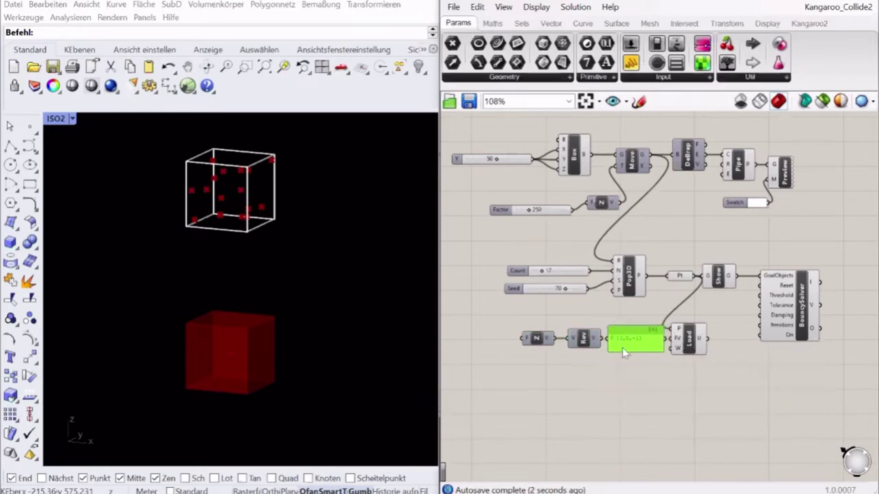
drag(636, 376, 541, 338)
drag(626, 339, 602, 339)
click(621, 382)
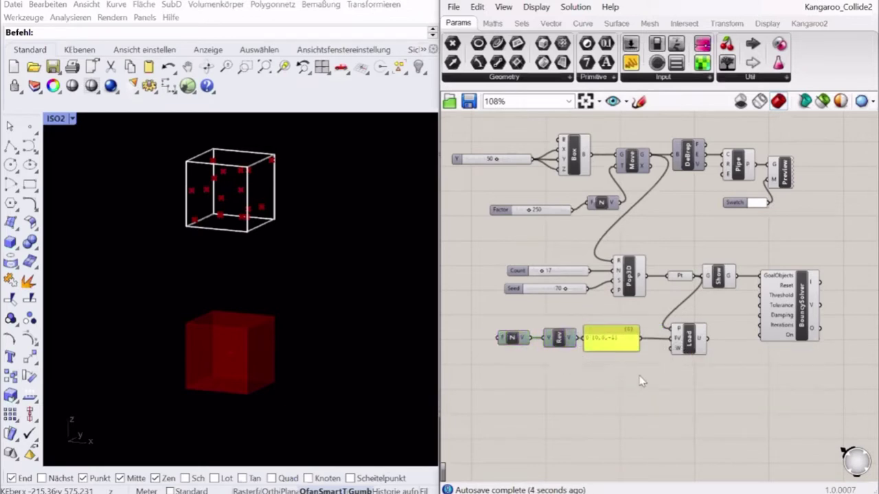
Add a Merge component that combines the Show and Load goals and feeds the GoalObjects input of BouncySolver.
drag(788, 302, 815, 295)
click(745, 334)
double_click(743, 327)
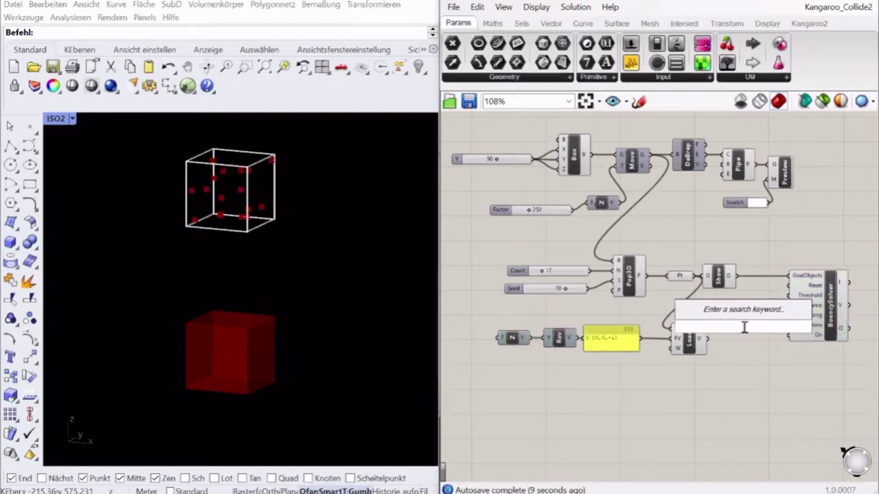
text(mer)
key(Return)
drag(737, 277, 788, 275)
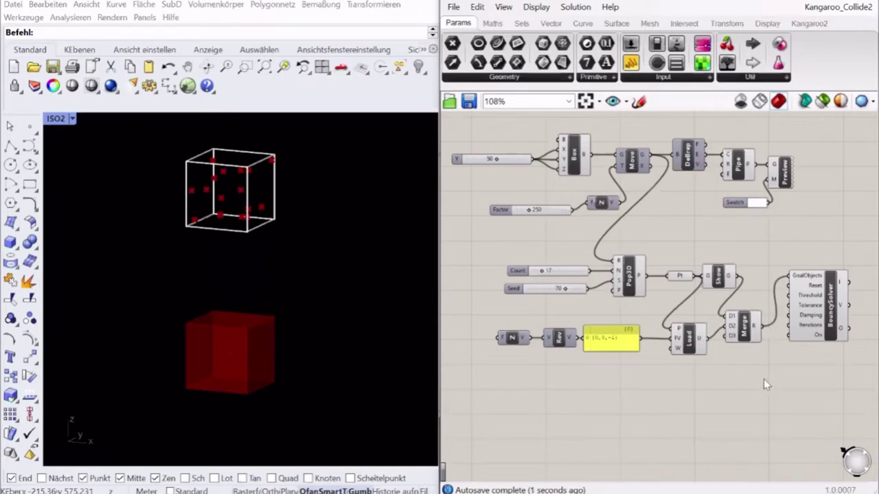
Align the Merge component with Load and move BouncySolver down to the right of Merge.
drag(745, 333, 753, 343)
drag(825, 307, 838, 306)
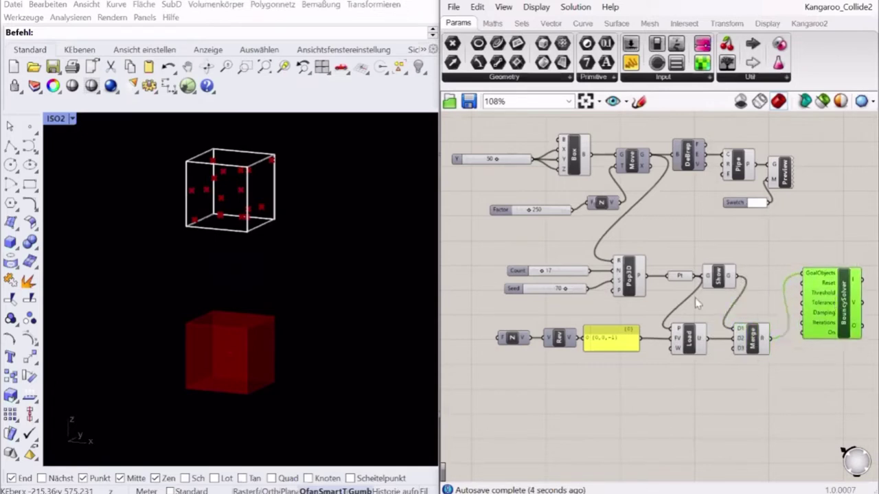
scroll(604, 291, down, 2)
scroll(700, 304, up, 2)
right_drag(709, 307, 731, 297)
click(807, 331)
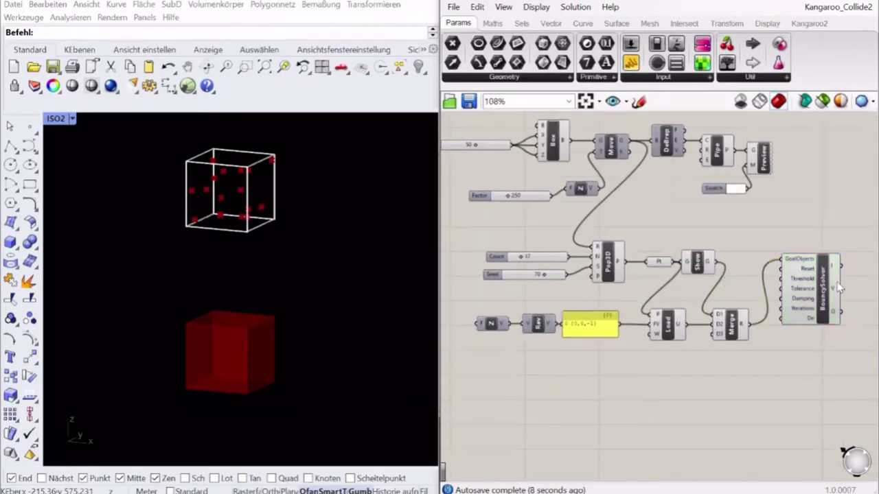
drag(803, 280, 819, 347)
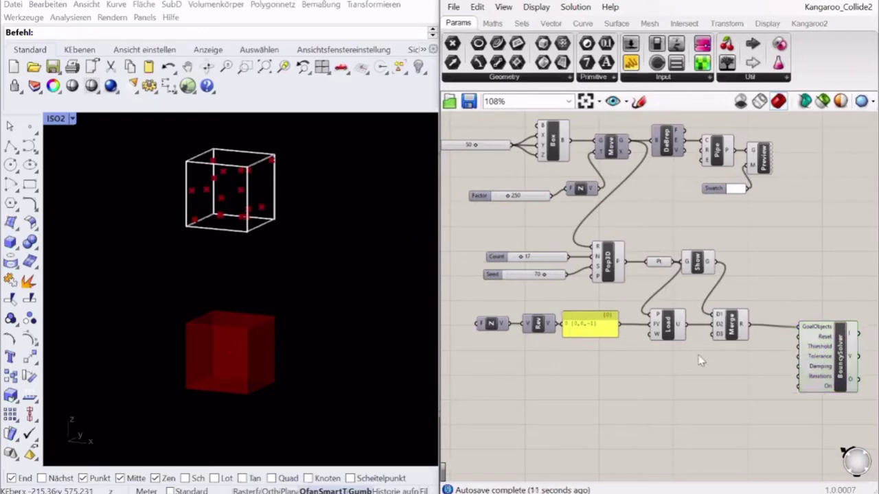
Add a Button component below Load.
double_click(674, 363)
text(b)
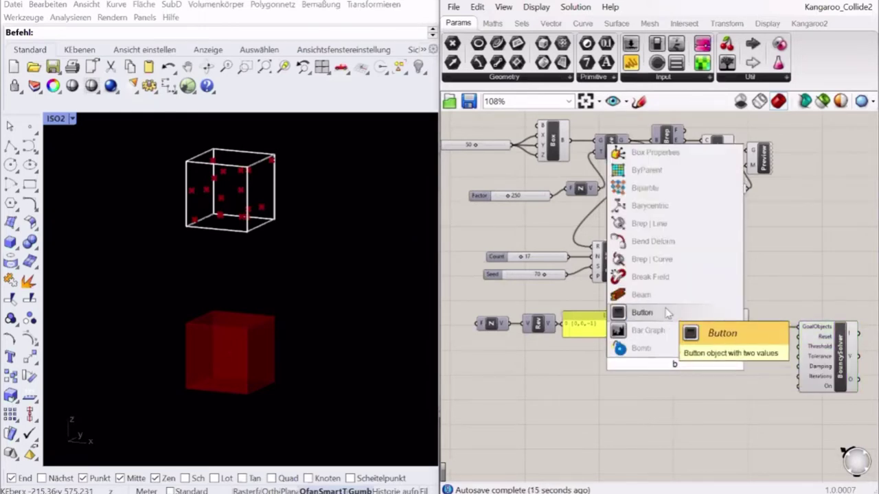
click(659, 312)
scroll(834, 349, up, 1)
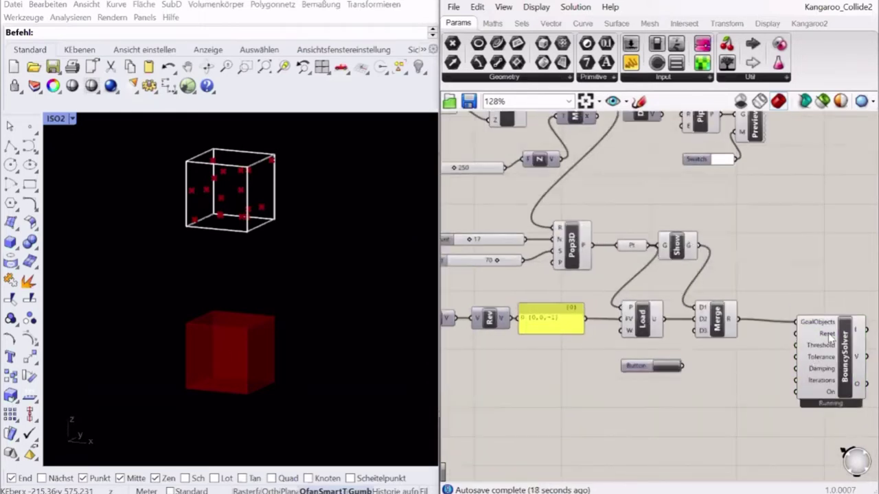
Connect the Button to BouncySolver's Reset input and trigger a reset of the simulation.
drag(796, 335, 682, 366)
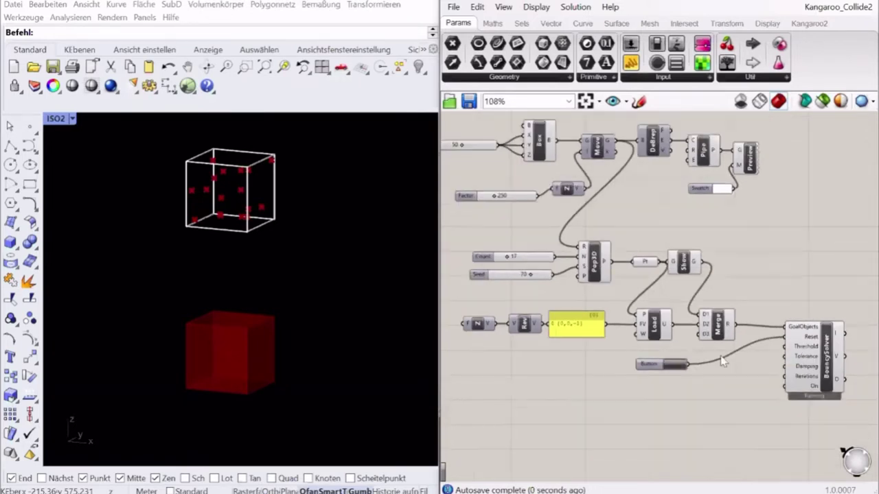
scroll(682, 365, down, 1)
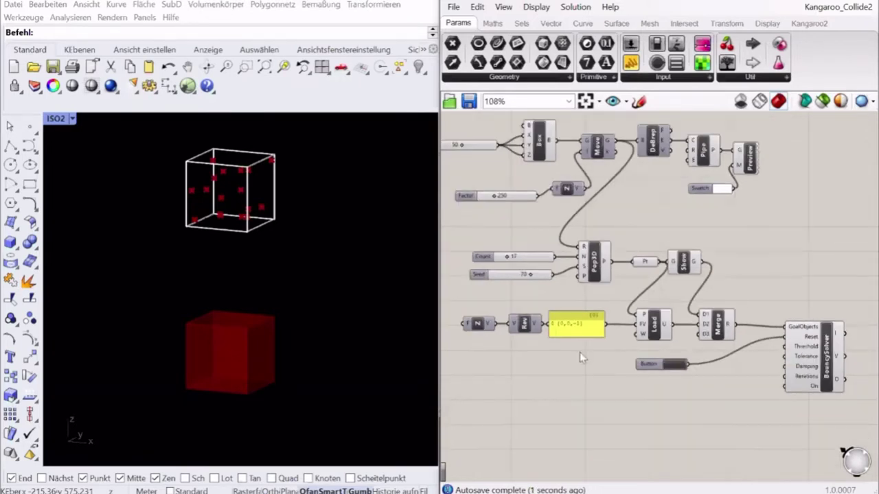
click(683, 359)
Move BouncySolver closer to Merge and restart the simulation with the reset Button.
click(831, 341)
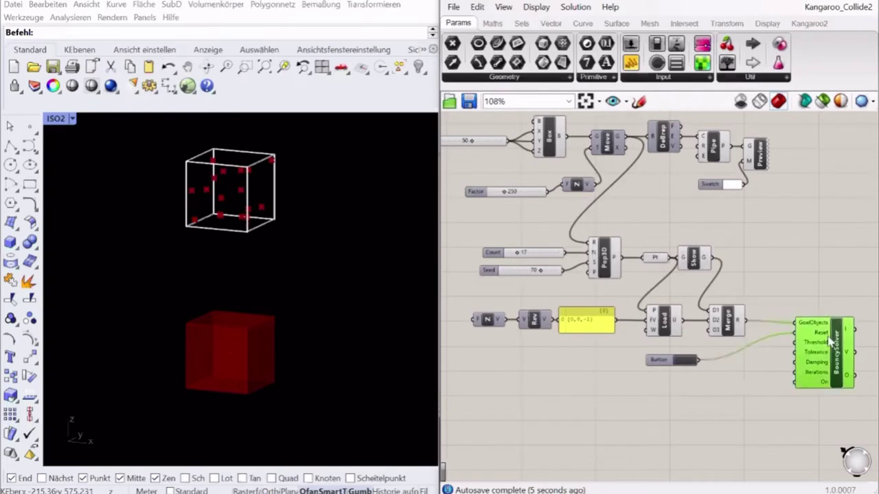
drag(831, 343, 811, 338)
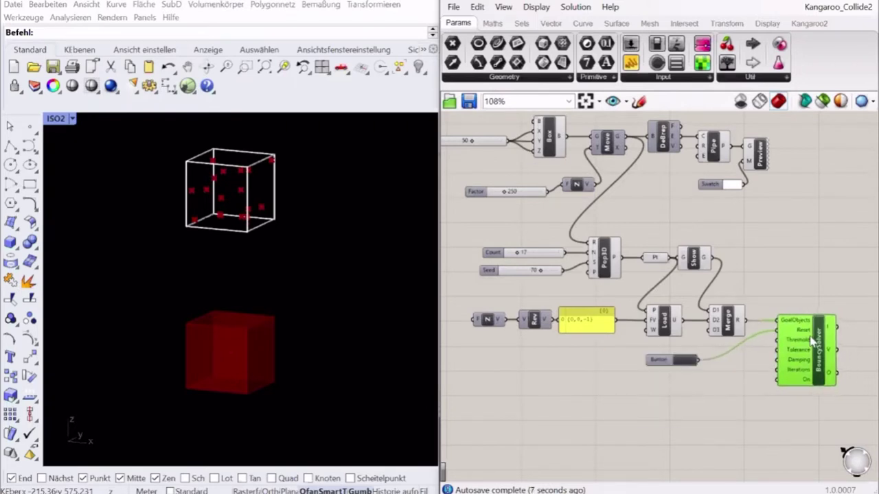
click(682, 361)
click(679, 394)
Turn off the previews of the Box and Pipe components and shift Custom Preview slightly away from Pipe.
click(549, 137)
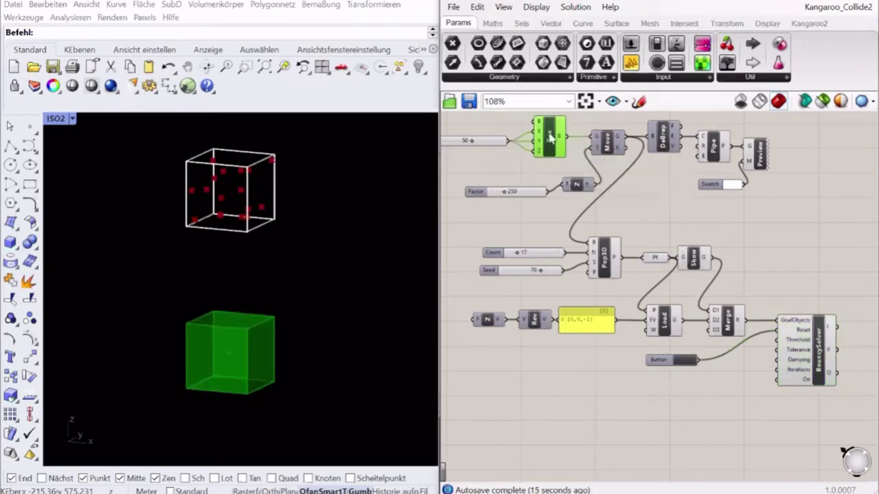
key(ctrl+q)
click(798, 198)
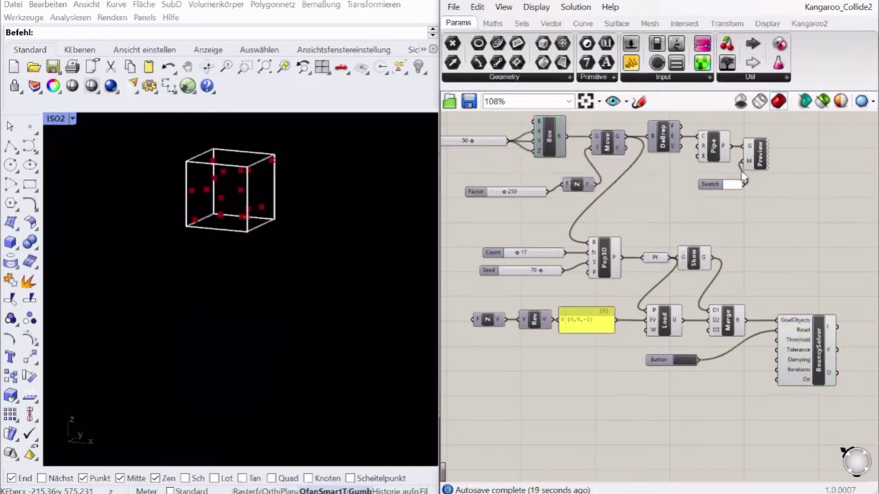
click(714, 152)
key(ctrl+q)
drag(760, 156, 768, 156)
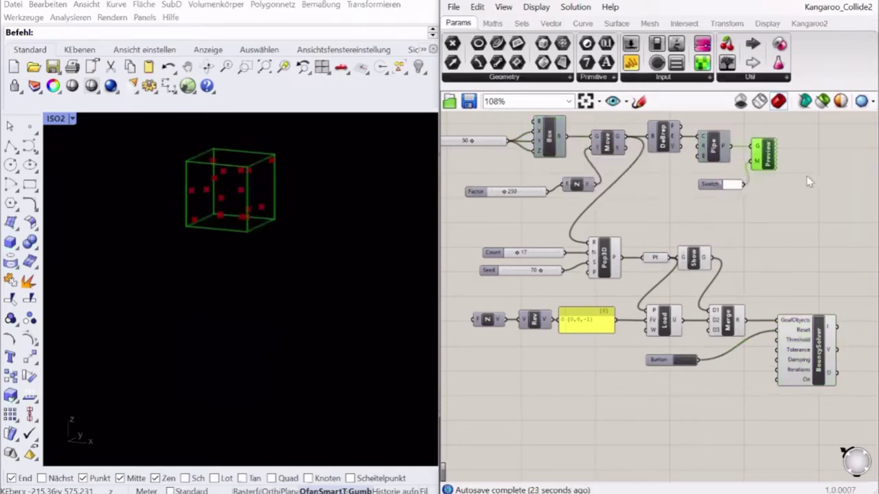
click(809, 182)
right_drag(644, 227, 648, 232)
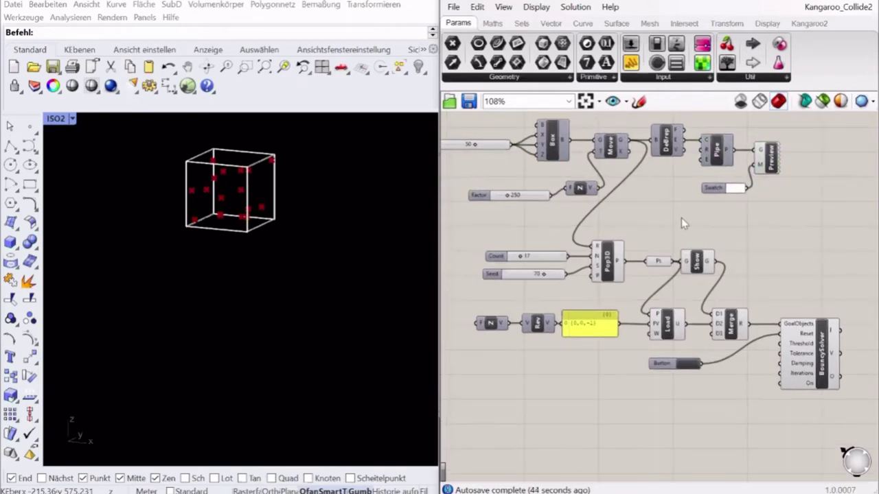
Turn off the previews of the Load, Show, Pt and Pop3D components.
click(669, 324)
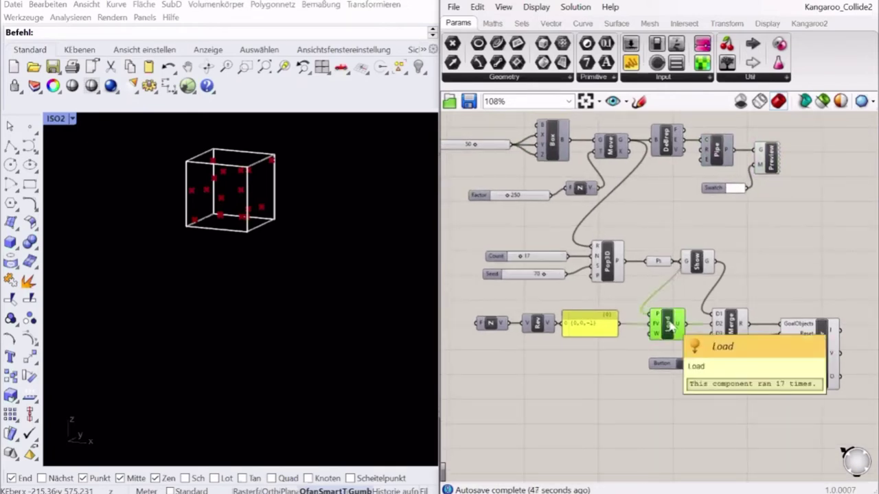
key(ctrl+q)
click(699, 259)
shift+click(659, 262)
shift+click(610, 275)
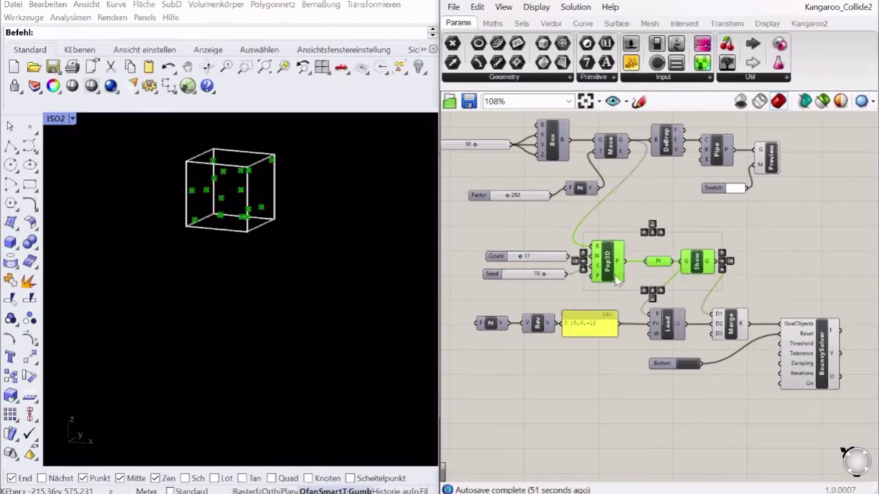
key(ctrl+q)
click(733, 383)
Turn the Pop3D preview back on and hide the preview of Merge.
click(611, 260)
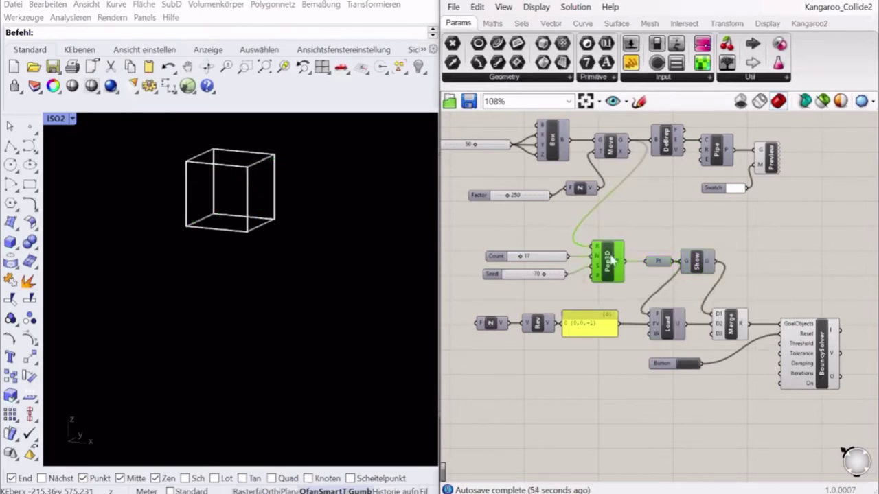
click(731, 324)
click(731, 397)
right_drag(718, 397, 715, 389)
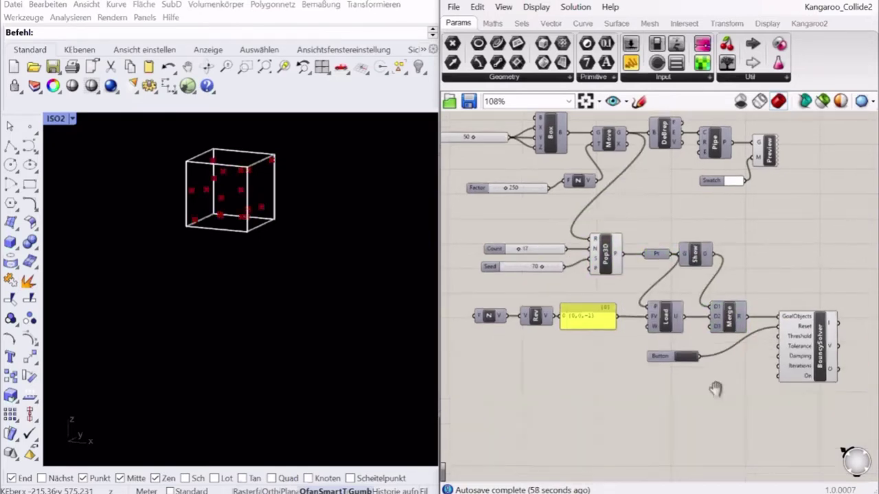
Add a Sphere component below BouncySolver and connect the solver's O output to its base input.
double_click(632, 396)
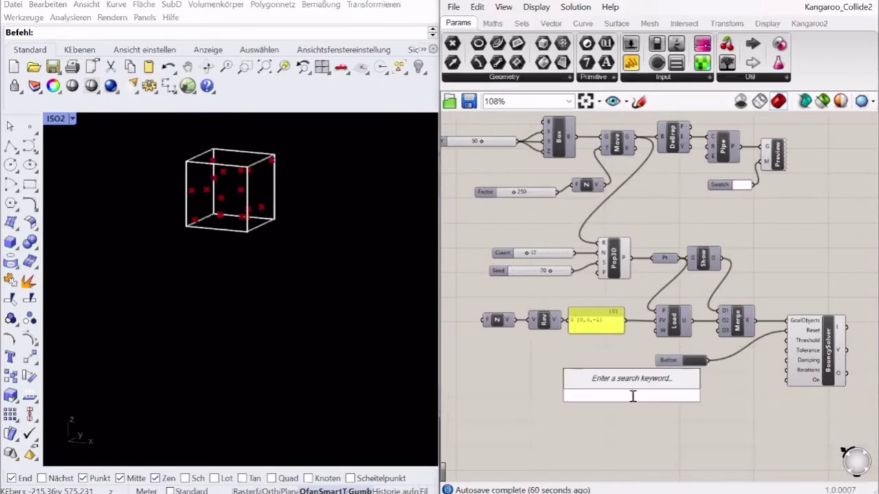
text(sp)
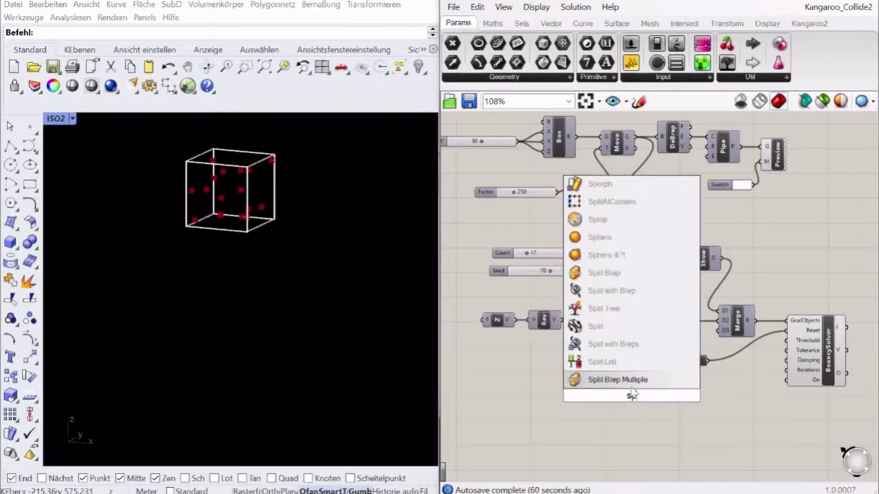
click(601, 237)
drag(632, 396, 802, 427)
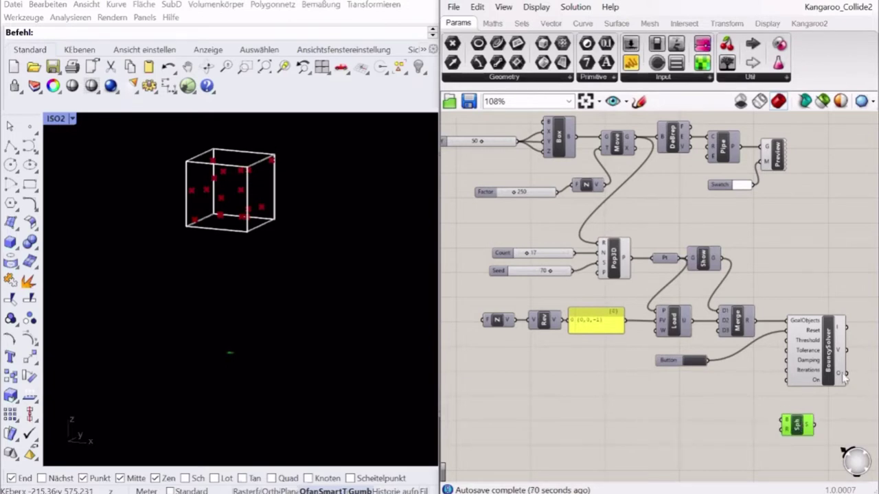
mouse_move(838, 377)
drag(839, 377, 814, 421)
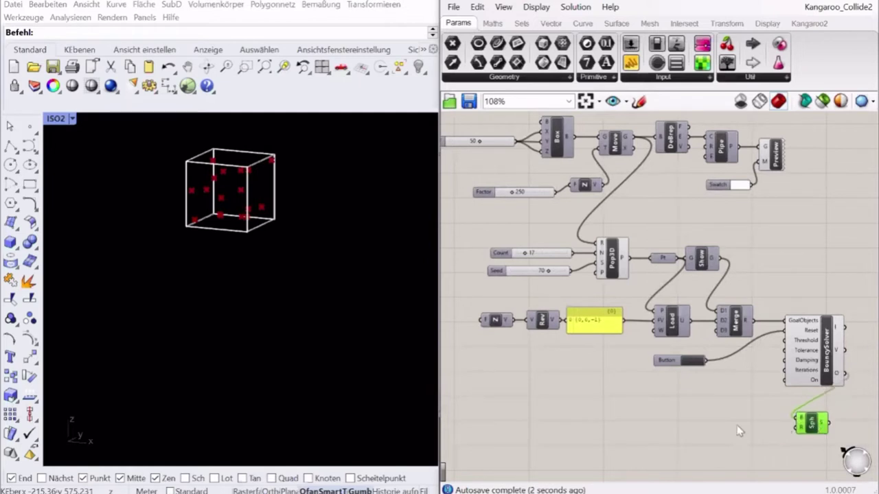
Set the Count slider of Pop3D to 10.
drag(532, 256, 523, 254)
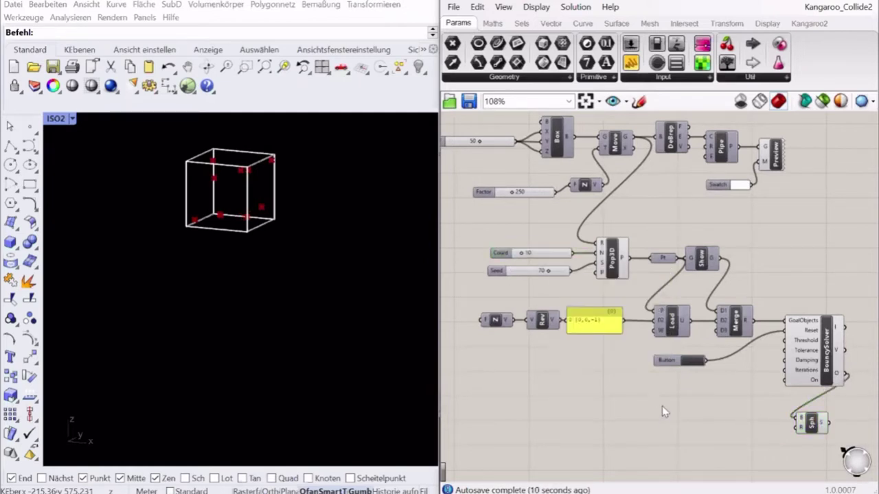
click(615, 260)
click(811, 422)
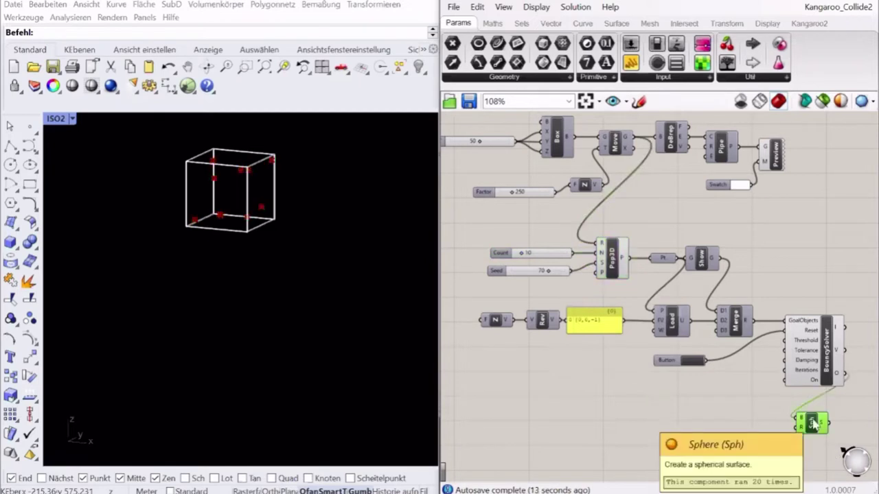
Create a number slider with the value 15 and connect it to the Sphere's radius input.
click(681, 416)
double_click(682, 415)
text(15)
key(Return)
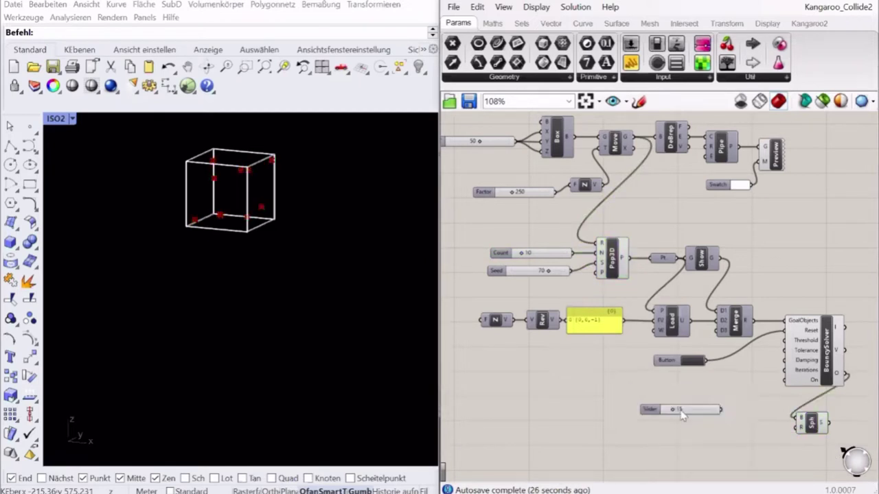
drag(746, 429, 809, 424)
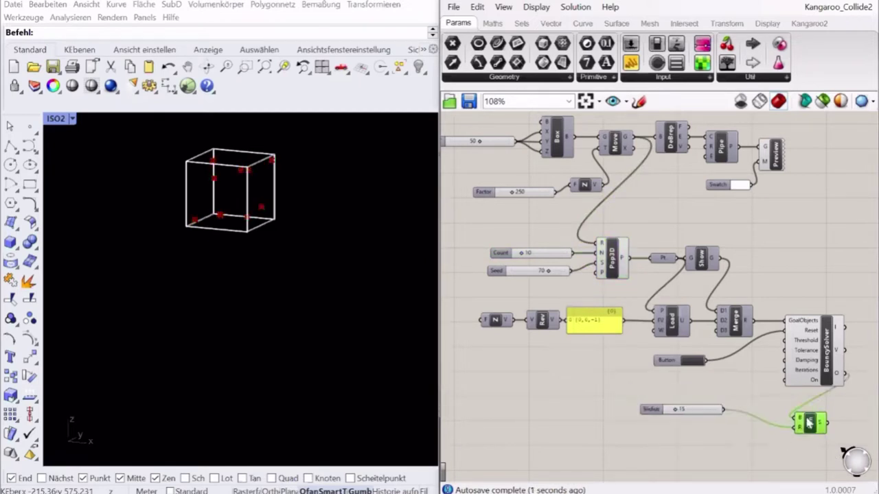
click(707, 408)
click(805, 424)
click(791, 439)
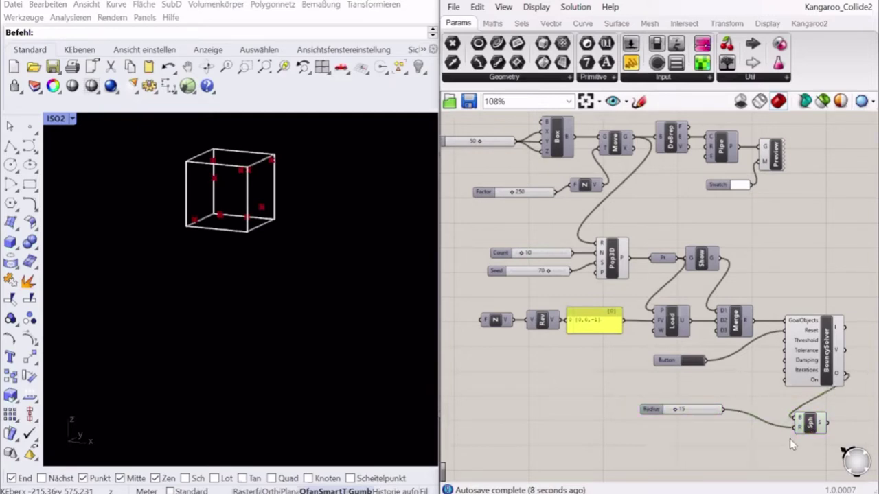
Add a Custom Preview component below Sphere, feed it the sphere geometry and reset the simulation.
double_click(789, 439)
text(pre)
click(781, 407)
drag(792, 432, 806, 453)
drag(827, 424, 792, 451)
click(693, 361)
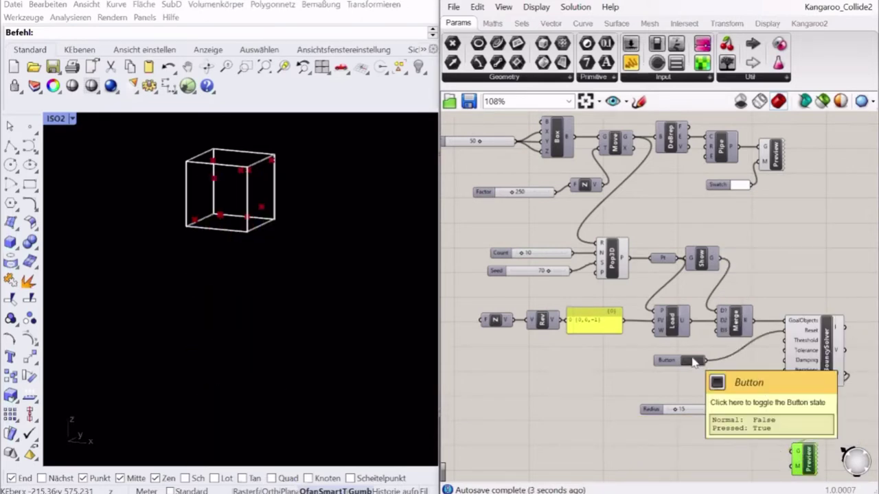
Attach a red Colour Swatch to the material input of the spheres' Custom Preview.
right_click(734, 450)
click(707, 396)
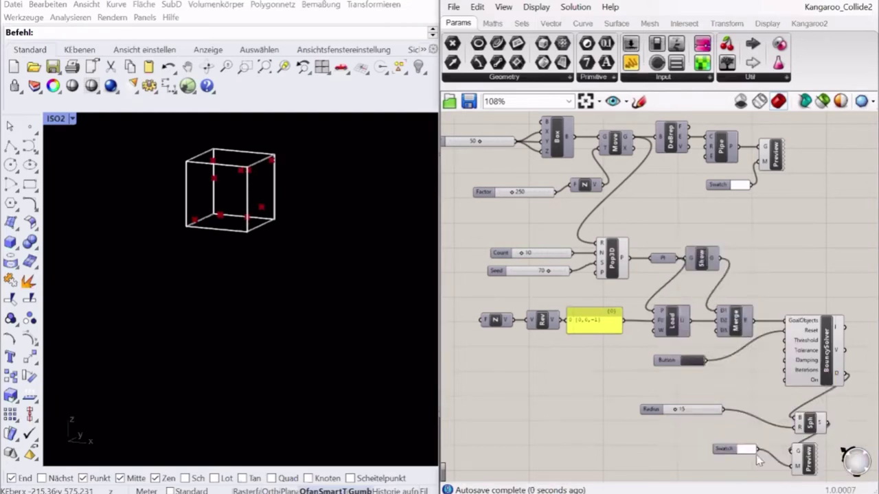
click(747, 451)
drag(761, 314, 828, 309)
click(752, 484)
Set the Count slider of Pop3D to 5.
double_click(547, 254)
text(5)
key(Return)
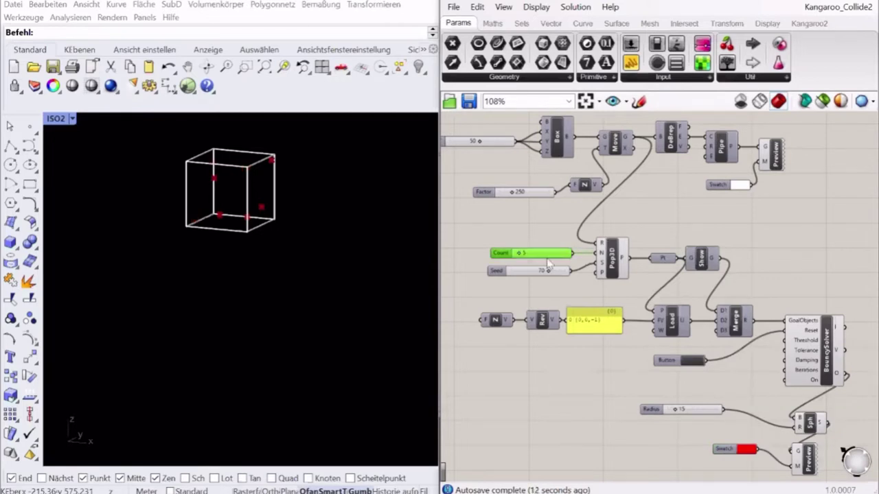
Recolour the spheres' swatch to blue with an alpha of 186.
click(746, 450)
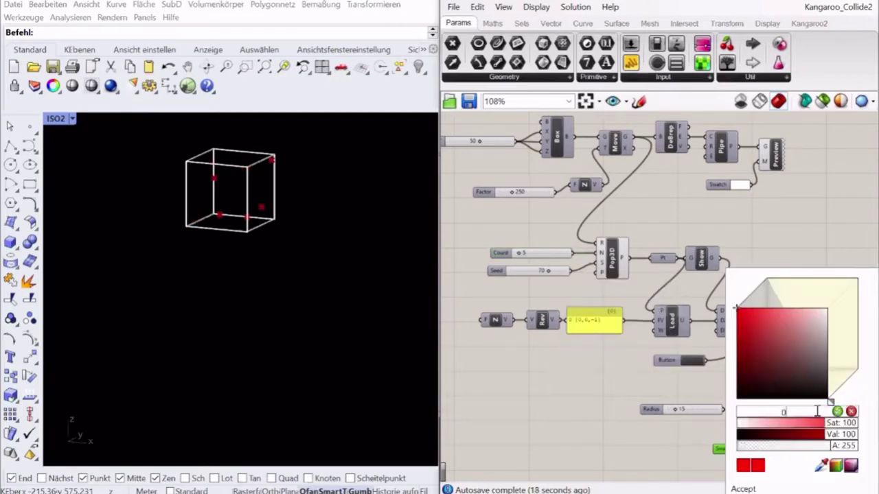
drag(831, 402, 850, 387)
drag(846, 447, 822, 443)
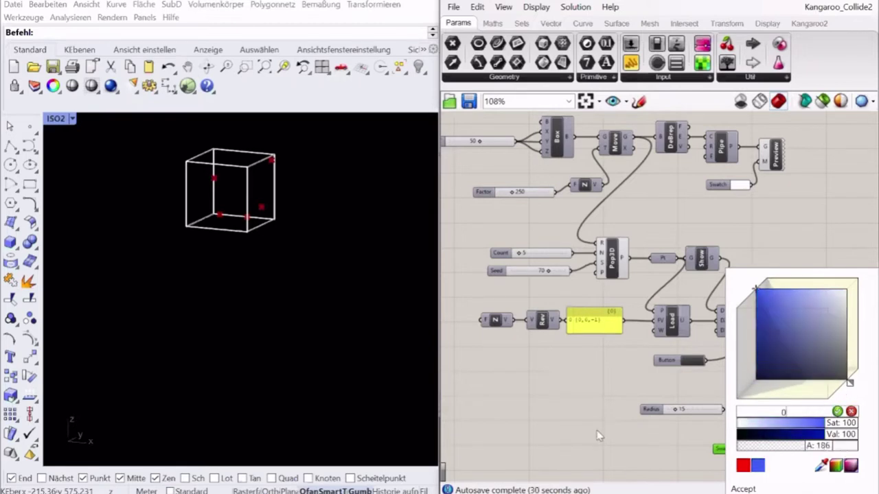
click(597, 431)
Turn off the Sphere component's own preview and rerun the simulation with the reset Button.
click(809, 421)
click(808, 454)
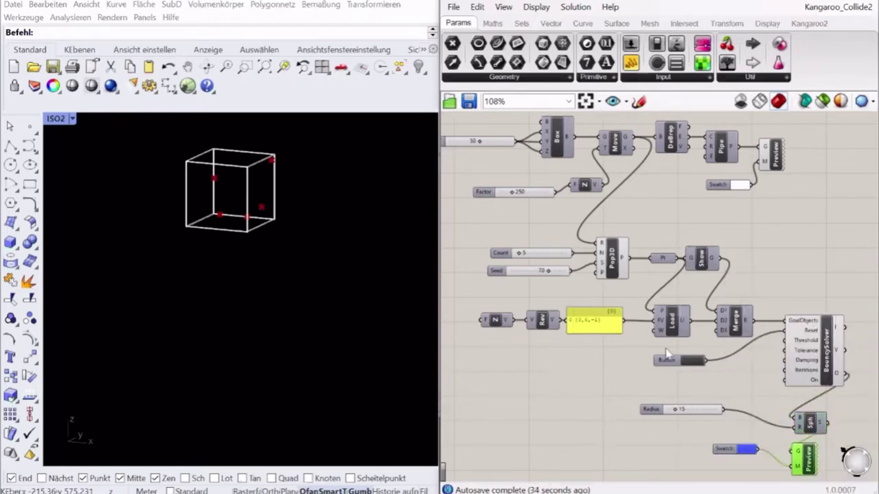
click(694, 361)
click(735, 382)
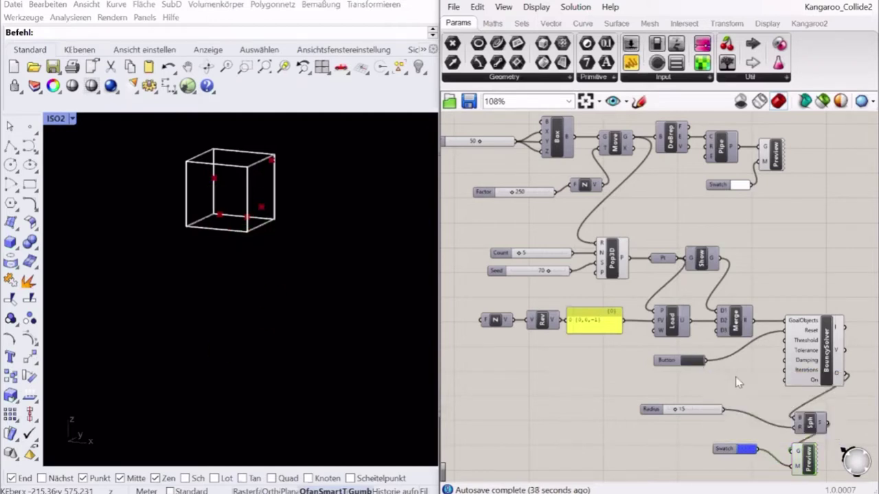
click(697, 362)
click(697, 362)
Add a SphereCollide component below Load and move the Radius slider down to make room for it.
drag(706, 408, 712, 403)
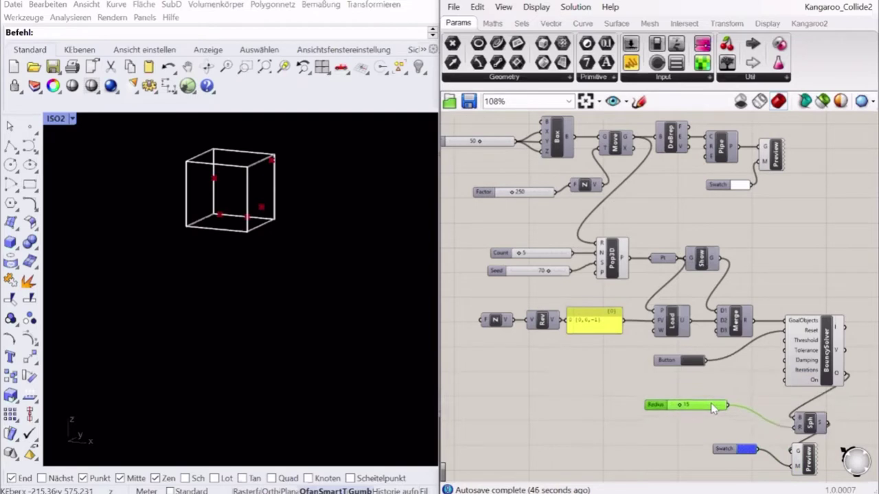
double_click(648, 379)
text(sp)
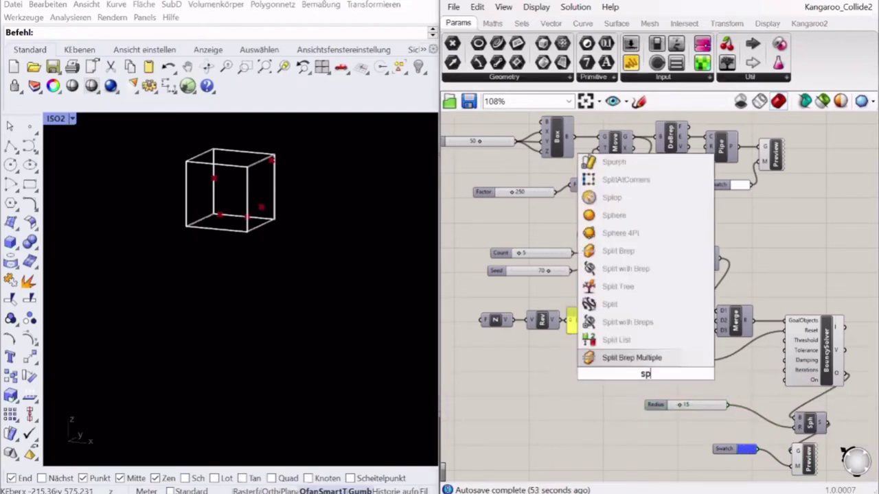
text(h)
key(Up)
key(Up)
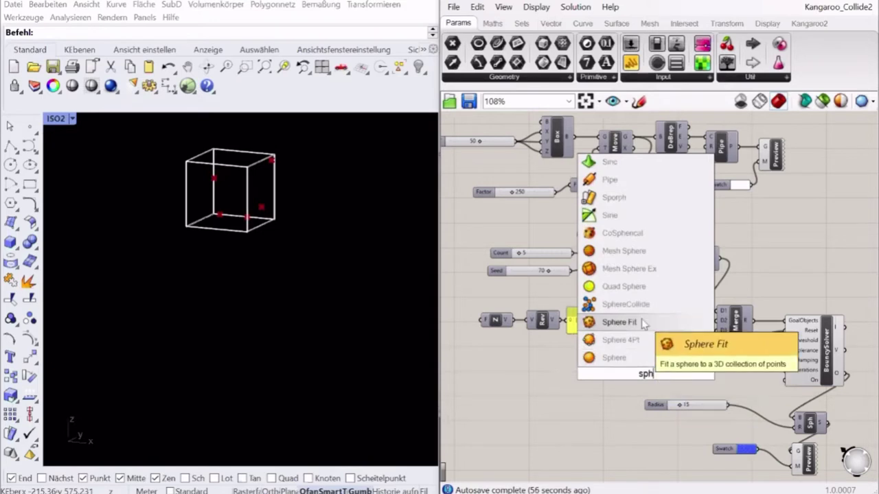
key(Up)
key(Return)
drag(658, 405, 562, 431)
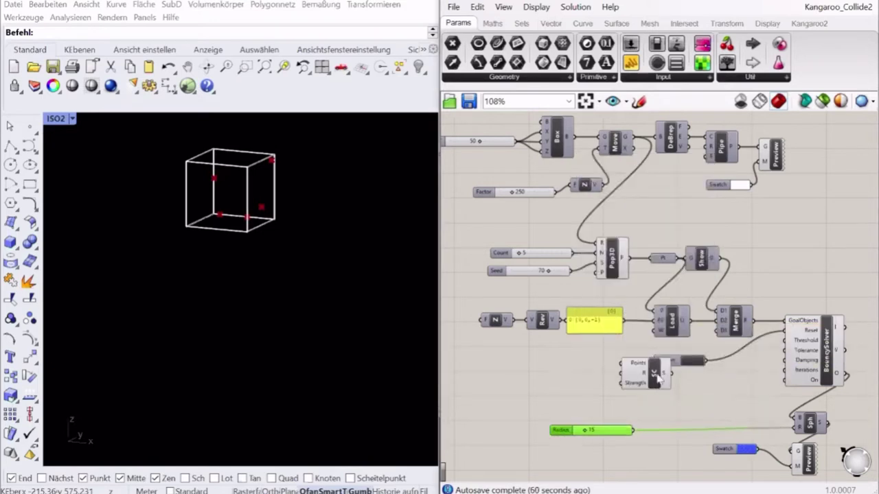
Position SphereCollide below the Button, feed it Pt and the Radius slider, and connect its output to Merge's D3 input.
drag(650, 373, 683, 393)
drag(665, 260, 655, 384)
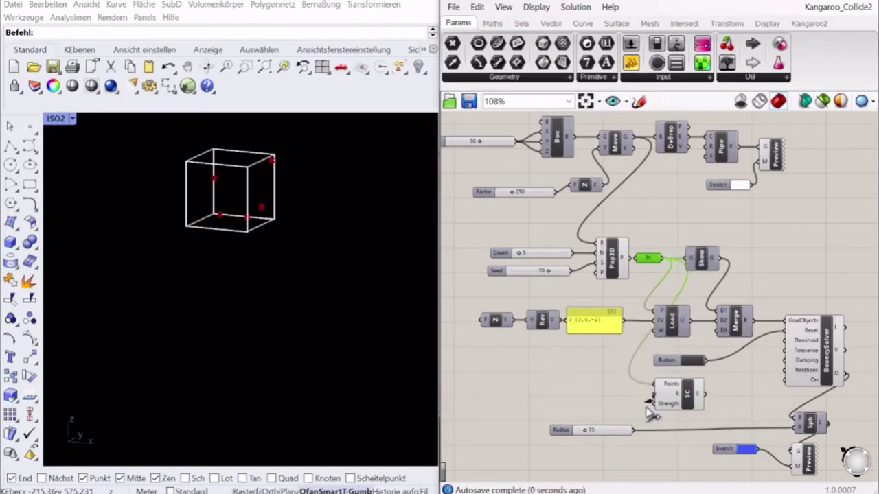
drag(701, 394, 738, 332)
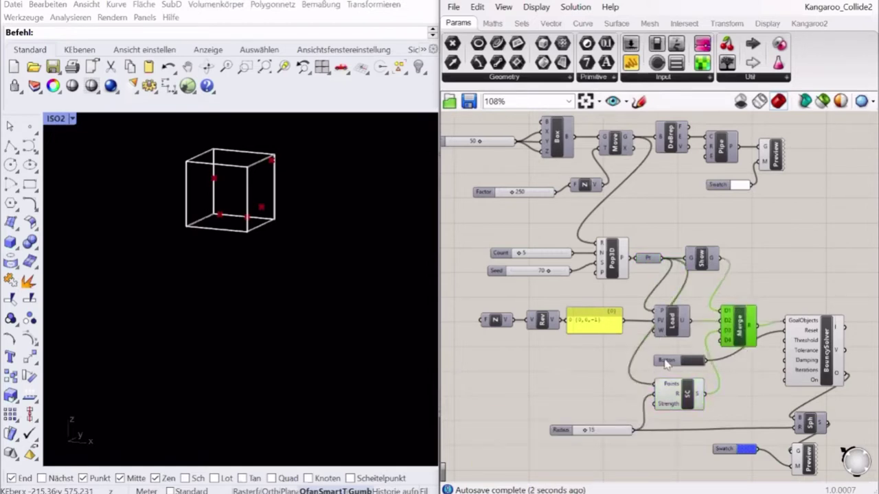
Move the reset Button above BouncySolver and put it in its own group.
click(665, 363)
drag(664, 362, 775, 266)
click(769, 272)
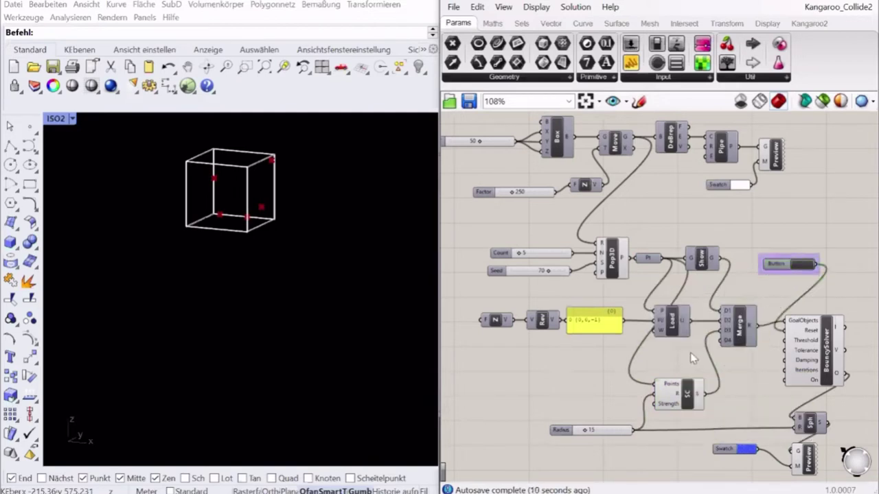
Move SphereCollide up closer beneath Load and nudge the Radius slider slightly up.
drag(687, 395, 685, 380)
click(683, 404)
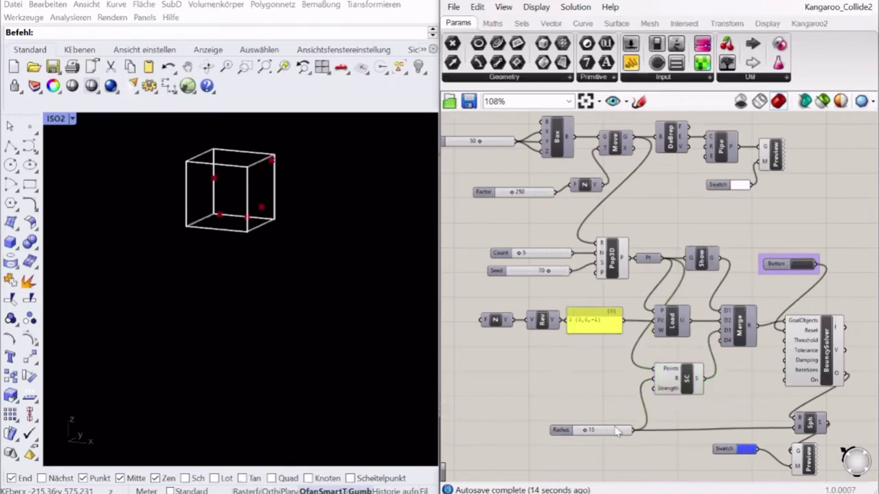
drag(616, 431, 616, 427)
click(591, 389)
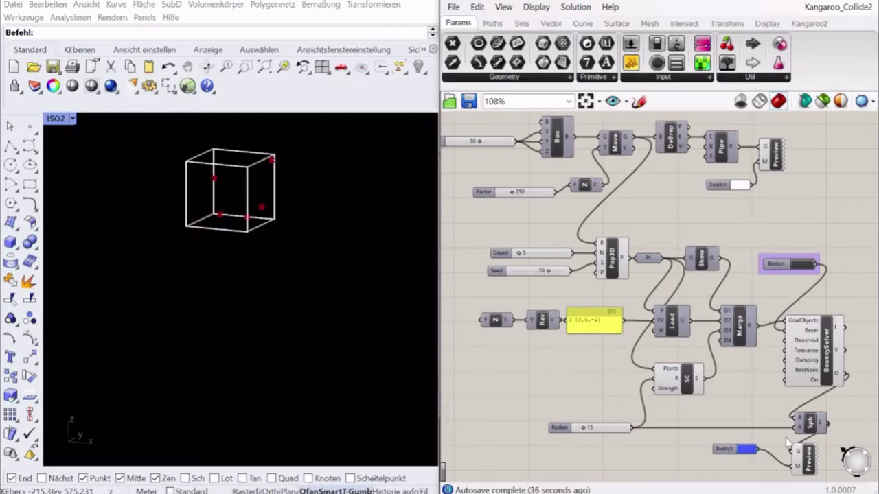
Move all point and simulation components up beneath the box definition, and shift the Factor slider with its Unit Z component up to the left.
drag(844, 229, 493, 483)
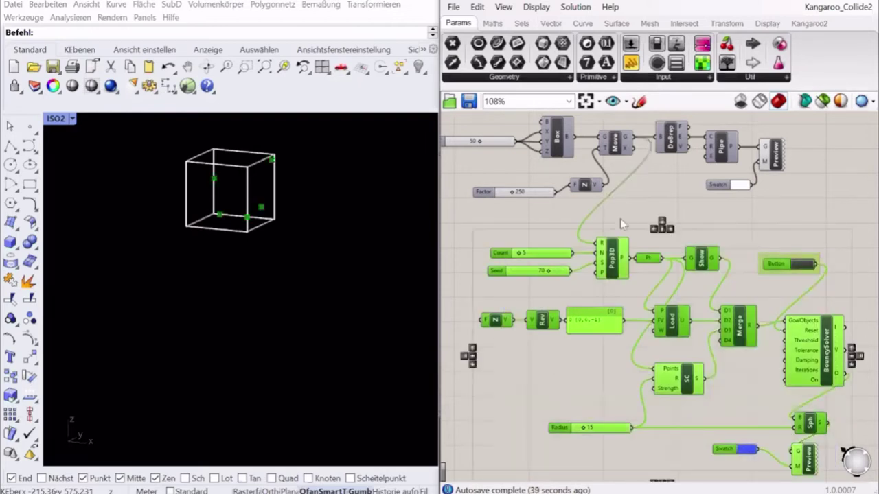
drag(612, 259, 621, 223)
click(585, 194)
drag(591, 166, 501, 205)
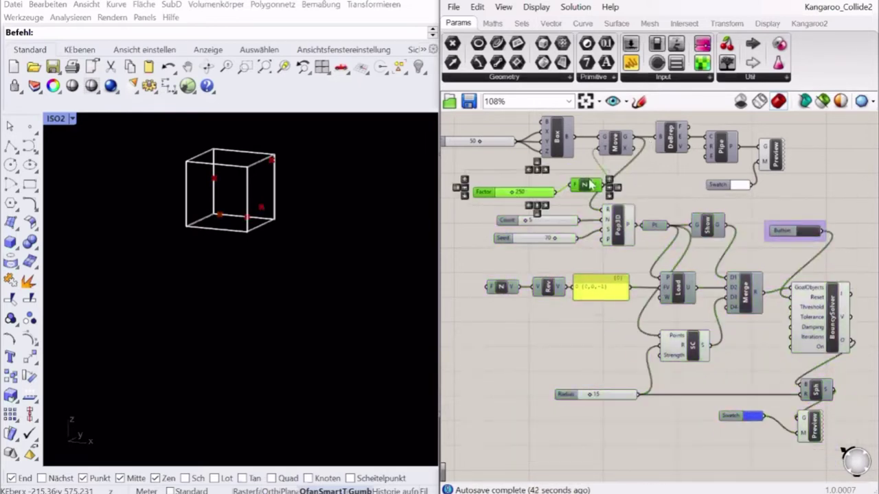
drag(585, 184, 580, 177)
click(552, 322)
Add a Floor component below SphereCollide, connect it to Merge's D4 input, and rerun the simulation with the reset Button.
double_click(625, 426)
text(floor)
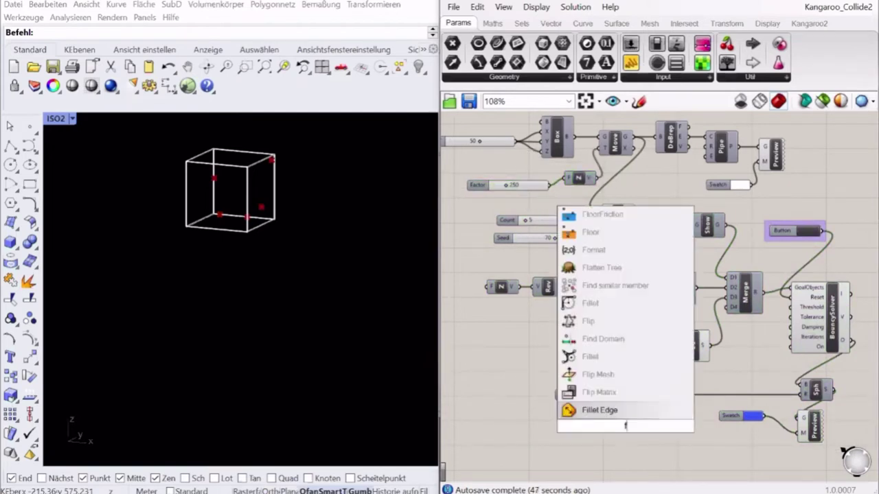
key(Return)
drag(626, 435, 729, 311)
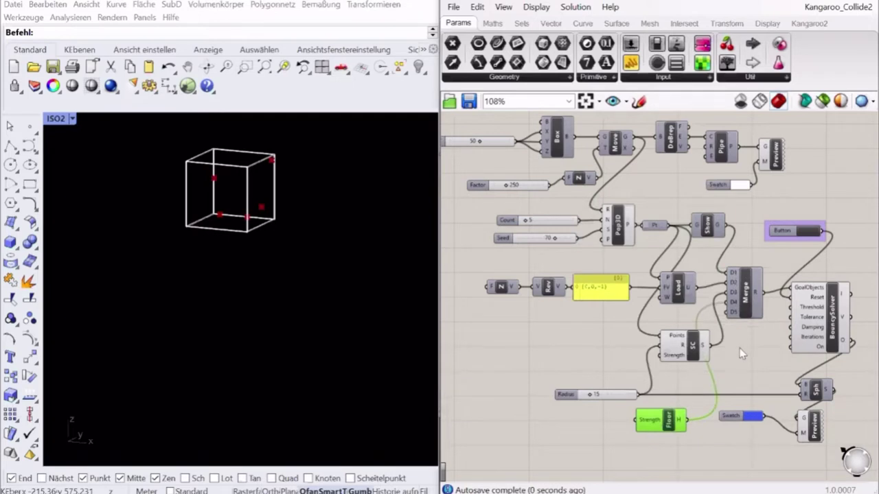
click(739, 348)
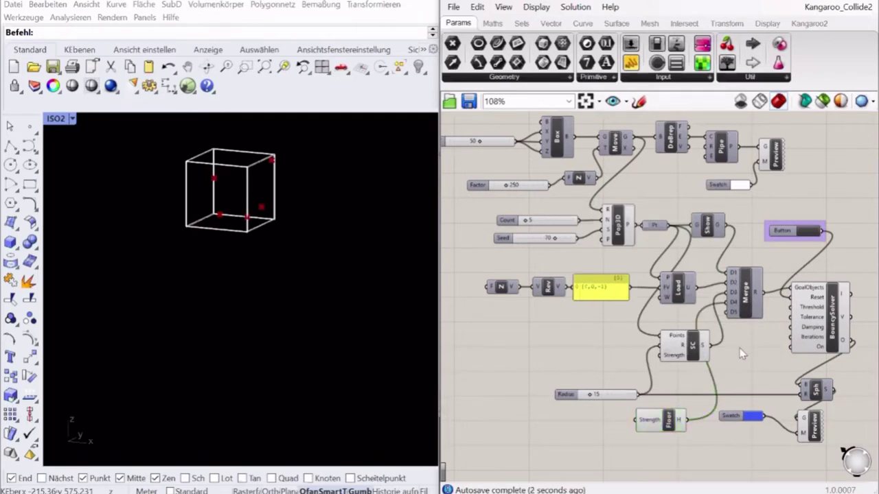
click(805, 231)
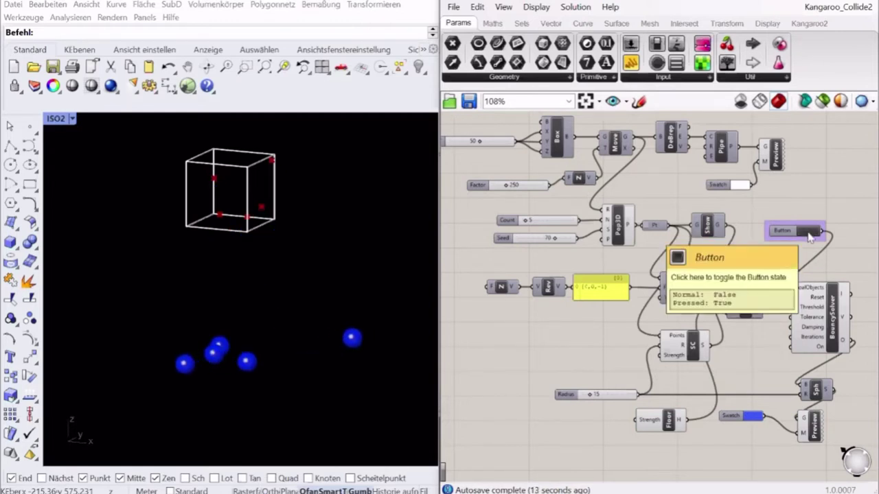
Set the Count slider to 10 and rerun the simulation with the reset Button.
double_click(532, 219)
text(10)
key(Return)
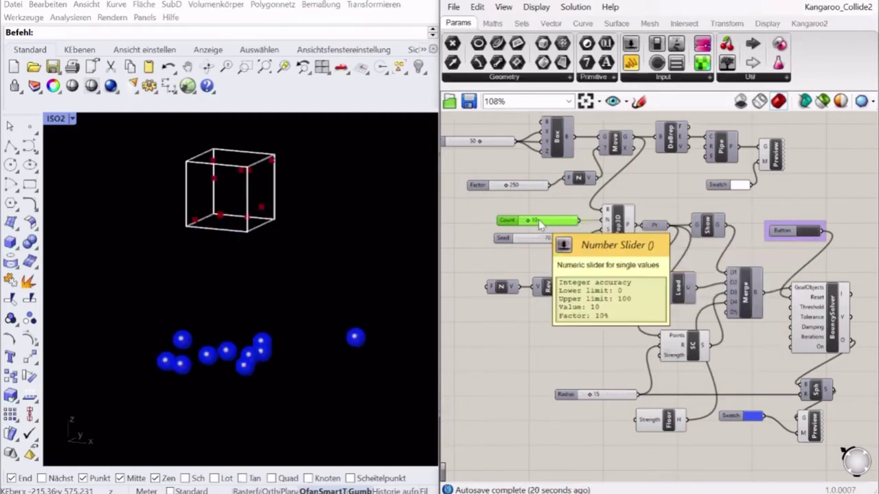
click(810, 233)
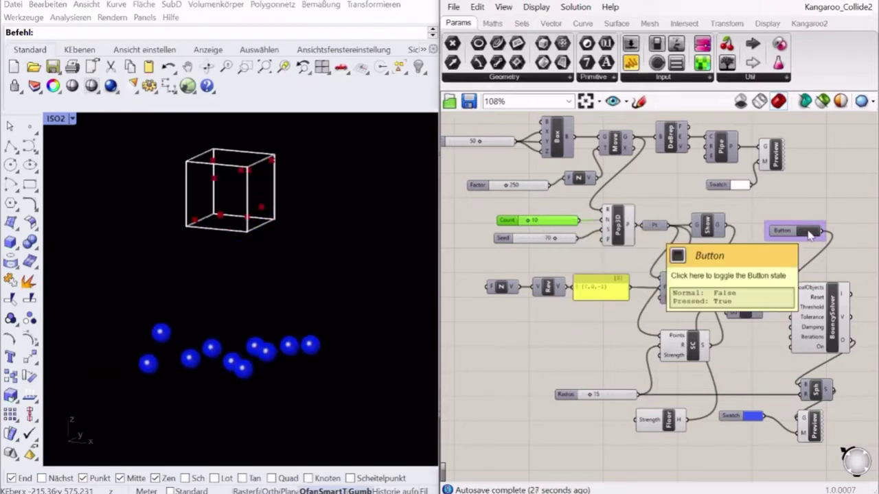
Add a DotDisplay component above Pt to display the Pop3D points, and turn off Pop3D's own preview.
click(650, 188)
double_click(651, 188)
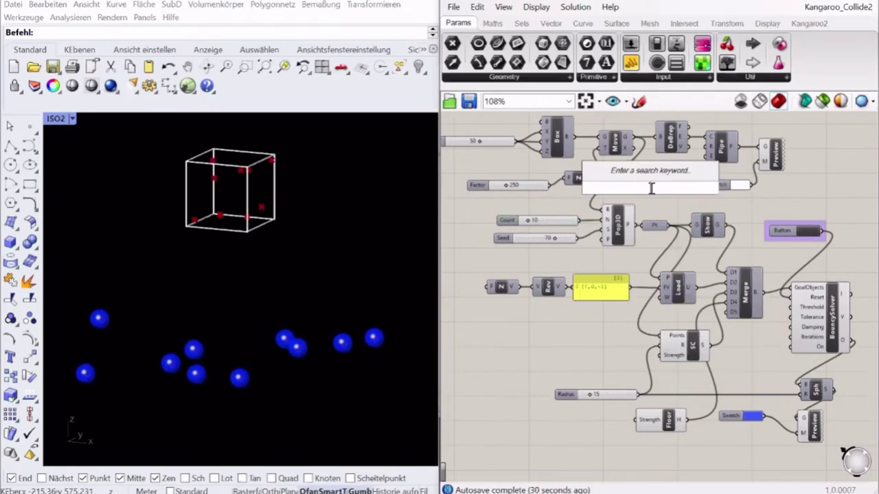
text(dot)
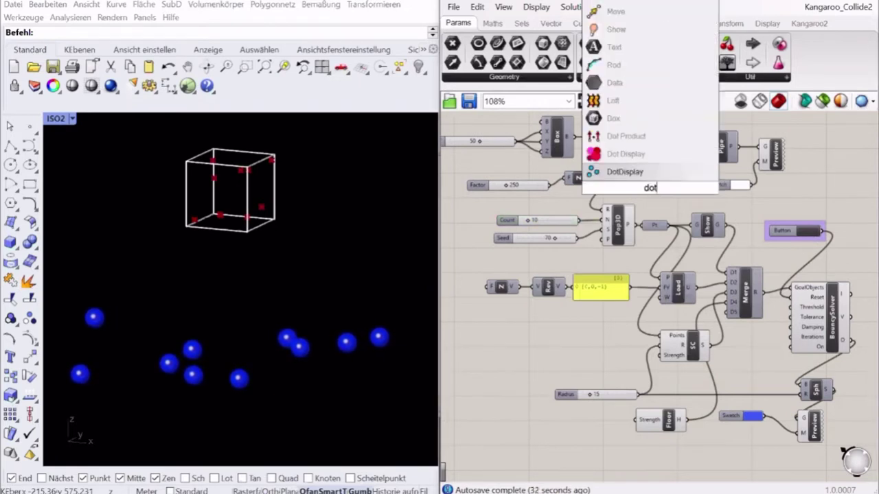
click(651, 173)
mouse_move(636, 226)
mouse_down()
mouse_move(642, 187)
mouse_move(621, 220)
mouse_up()
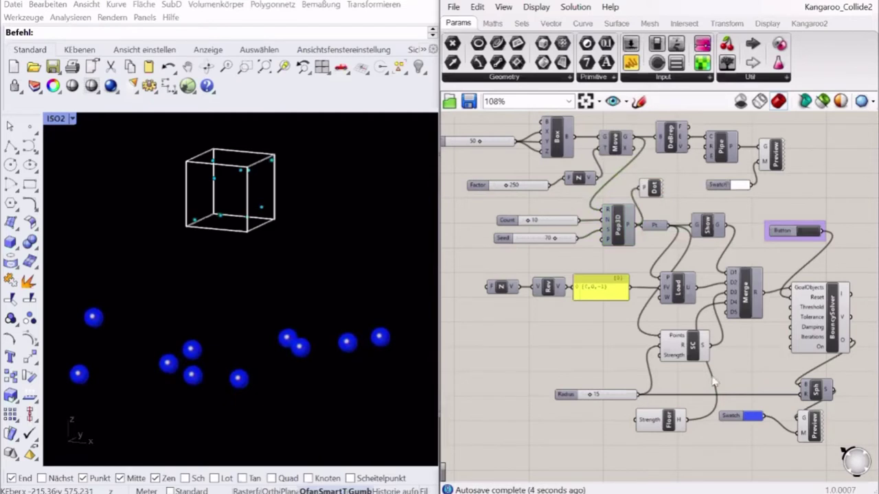
Set the Count slider to 5 and restart the simulation with the reset Button.
drag(539, 220, 547, 226)
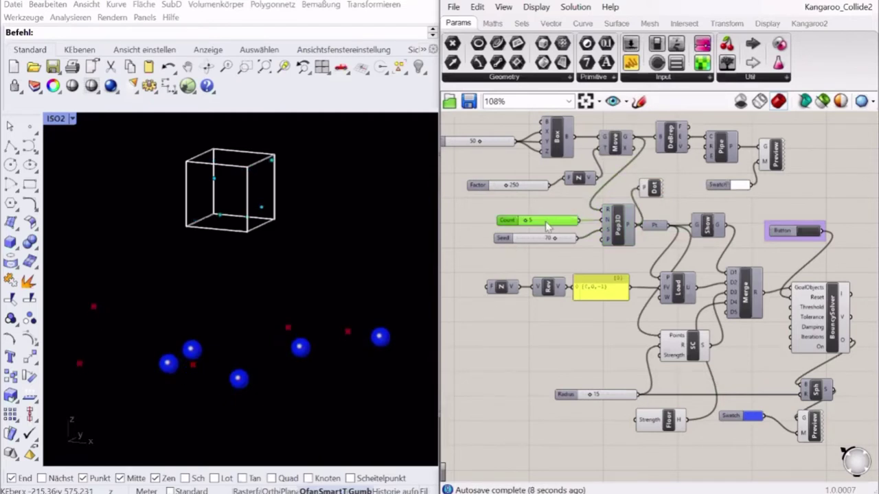
click(755, 266)
click(808, 234)
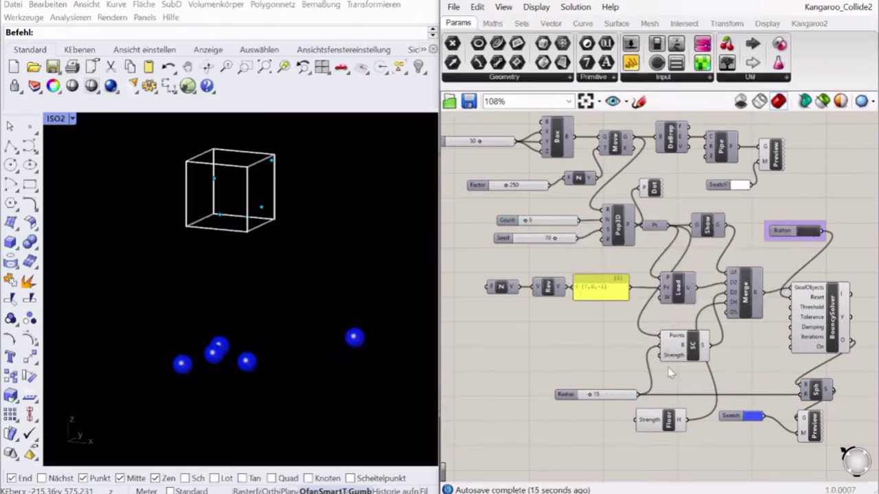
Tidy the layout by moving the Radius slider, Sphere, its Preview and Swatch, and Floor closer beneath SphereCollide and BouncySolver.
drag(616, 397, 611, 376)
drag(816, 397, 828, 379)
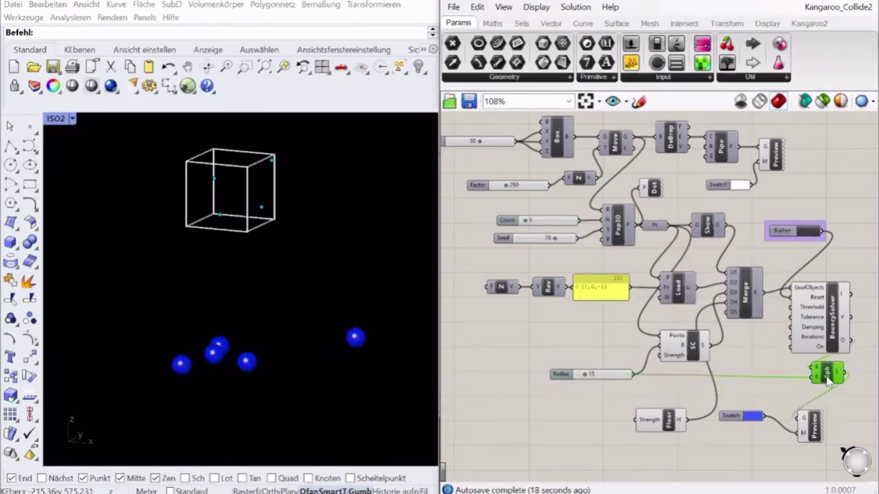
drag(810, 429, 838, 413)
drag(729, 421, 781, 421)
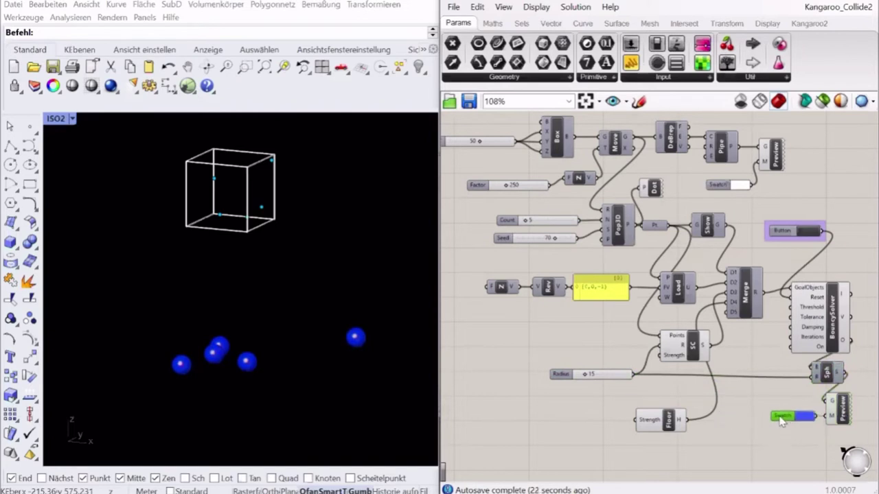
drag(664, 420, 682, 398)
Add a SolidPointCollide component directly below Floor.
click(674, 427)
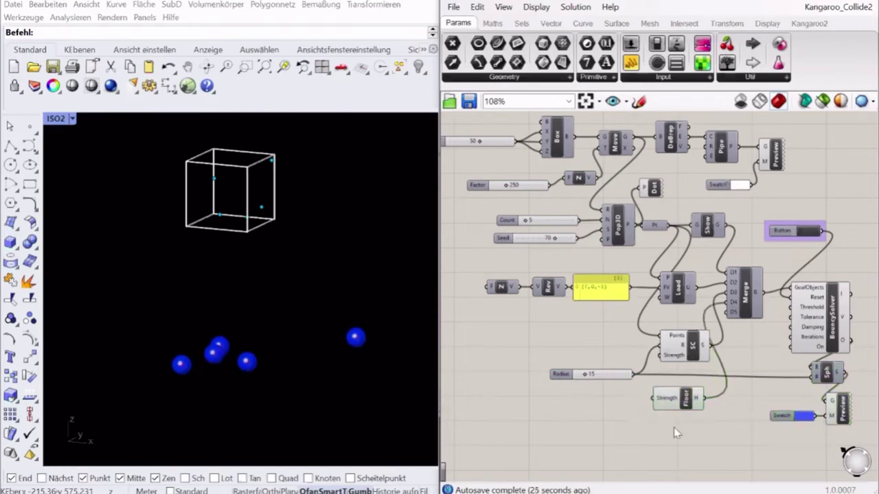
double_click(673, 427)
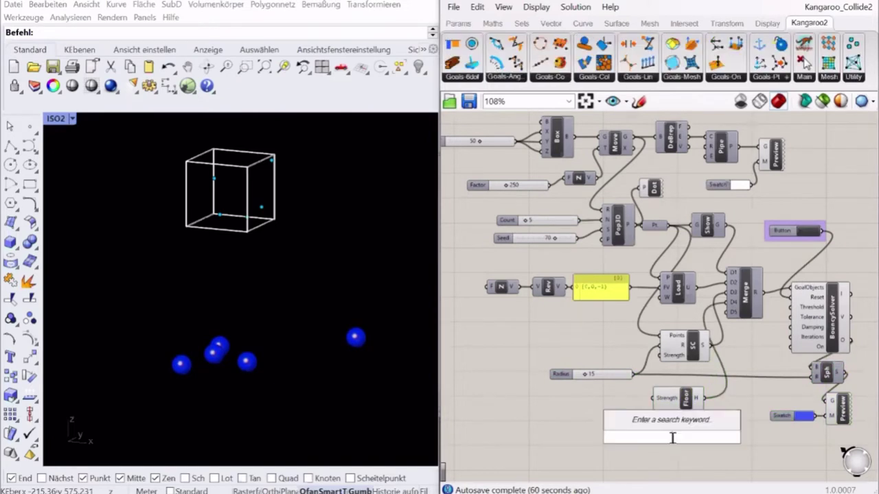
text(sp)
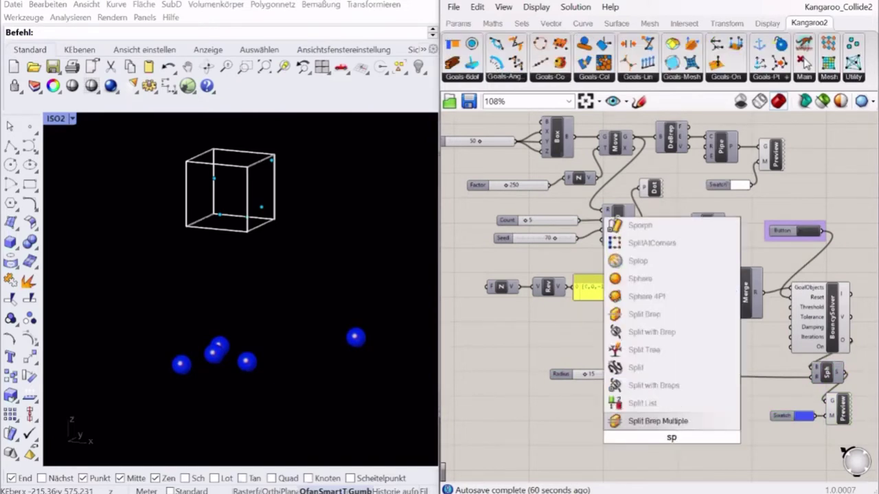
text(c)
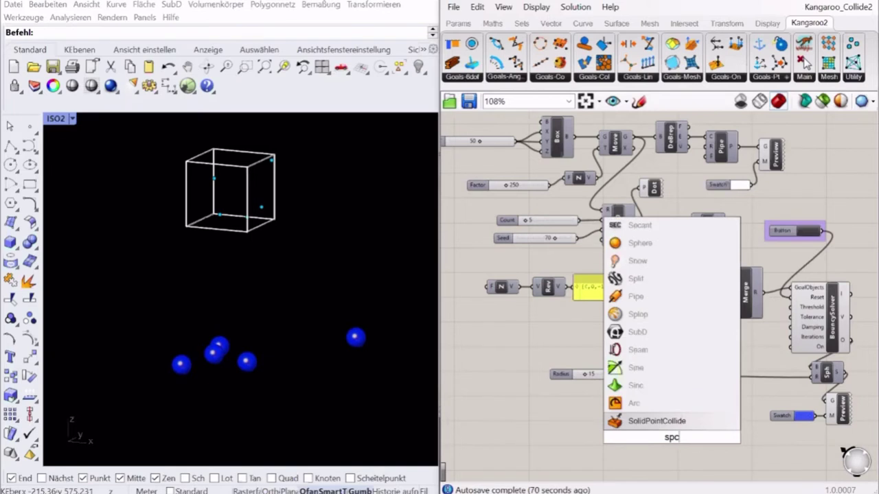
click(663, 421)
Add a Box component left of SolidPointCollide and feed its X, Y and Z inputs from a new slider set to 100.
double_click(513, 417)
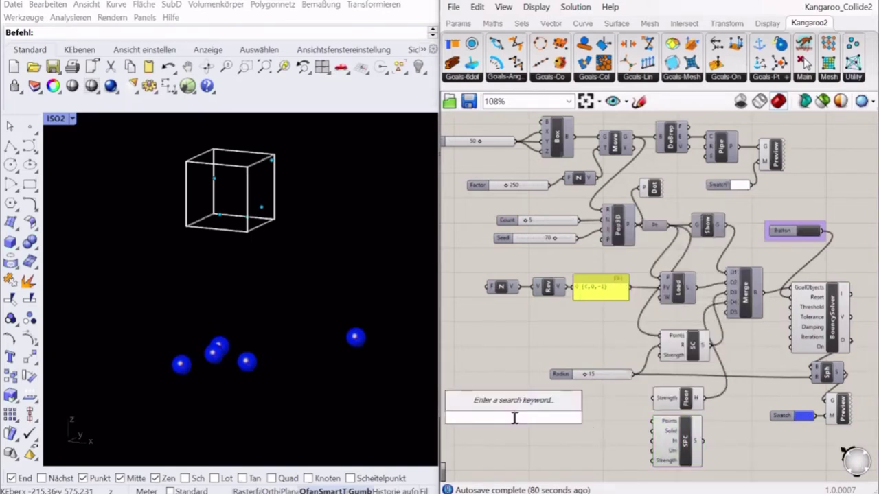
text(box)
click(512, 387)
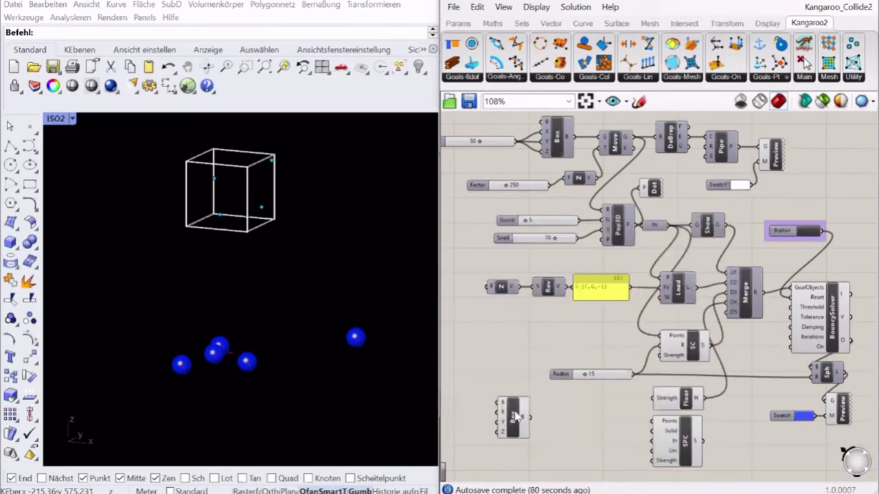
drag(516, 417, 571, 426)
double_click(503, 409)
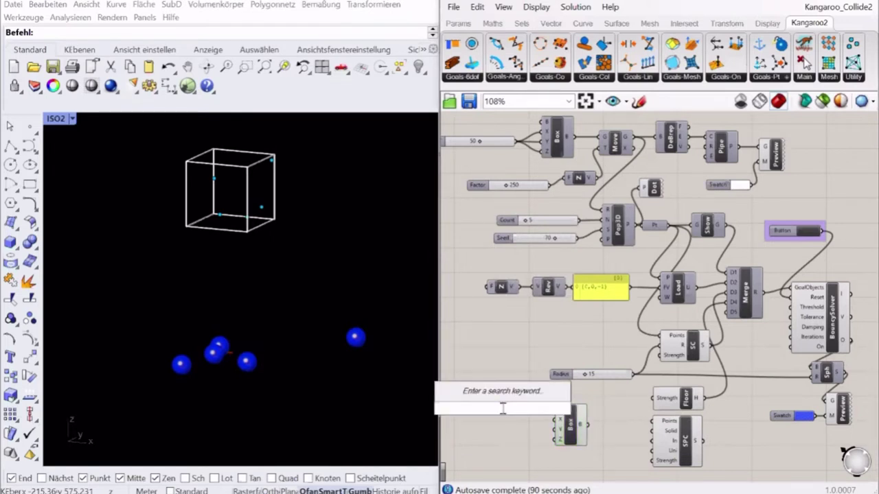
text(100)
key(Return)
drag(512, 409, 556, 440)
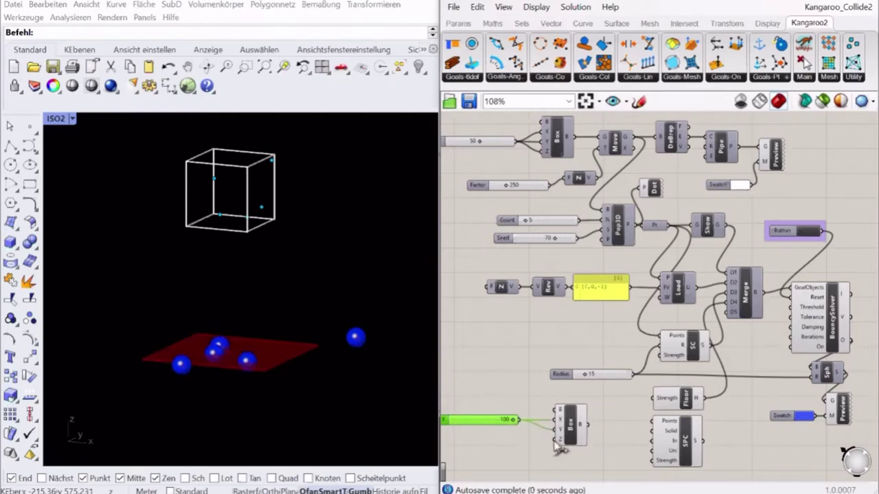
Add a Geometry parameter after the new Box, connect the Box to it, and link it to SolidPointCollide's Solid input.
double_click(618, 422)
text(geo)
click(613, 406)
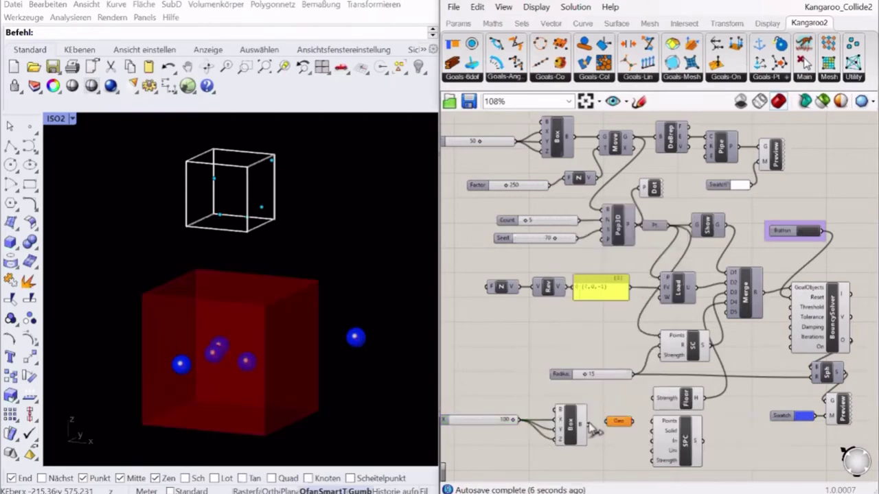
click(671, 431)
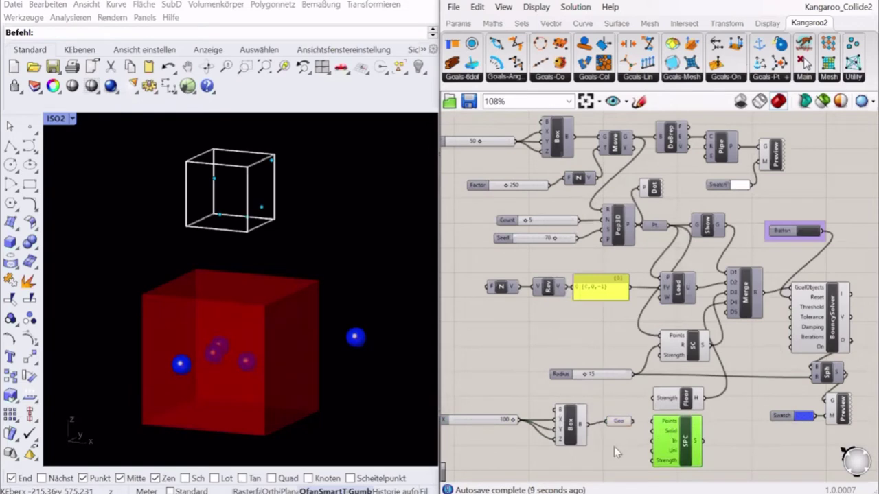
click(615, 426)
drag(629, 427, 652, 431)
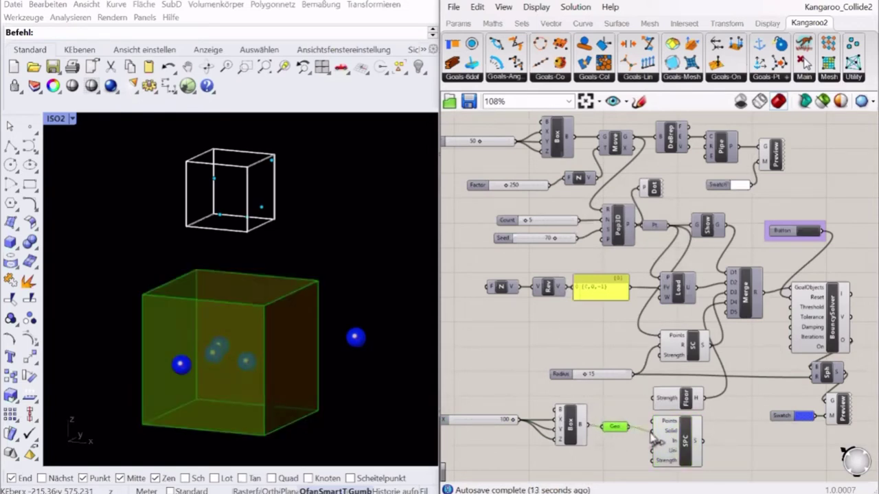
Connect Pt to SolidPointCollide's Points input and align SolidPointCollide and the Geometry parameter.
drag(671, 225, 696, 444)
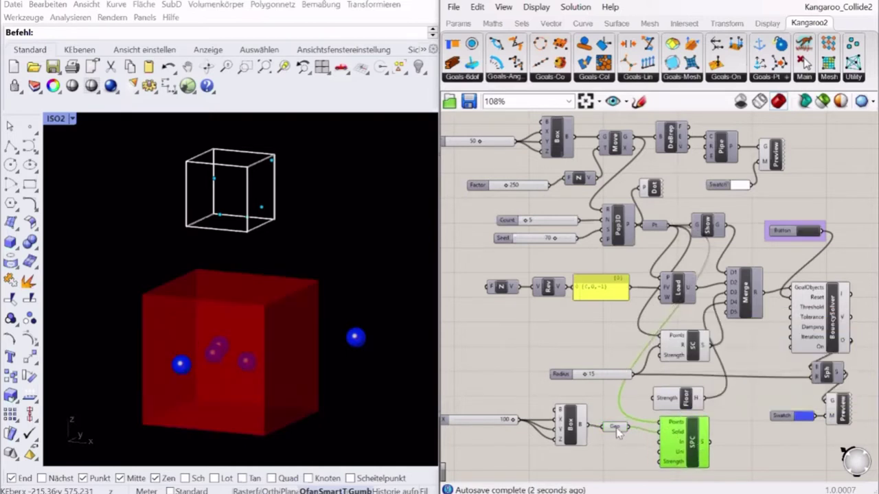
drag(618, 431, 624, 436)
click(628, 449)
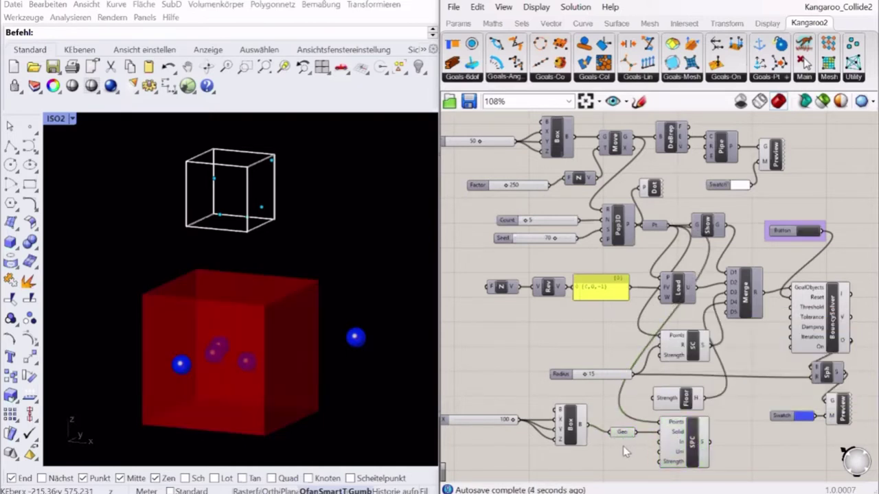
Add a Custom Preview component, place it below the Geometry parameter, and feed it the lower box geometry.
double_click(736, 443)
text(pre)
key(Return)
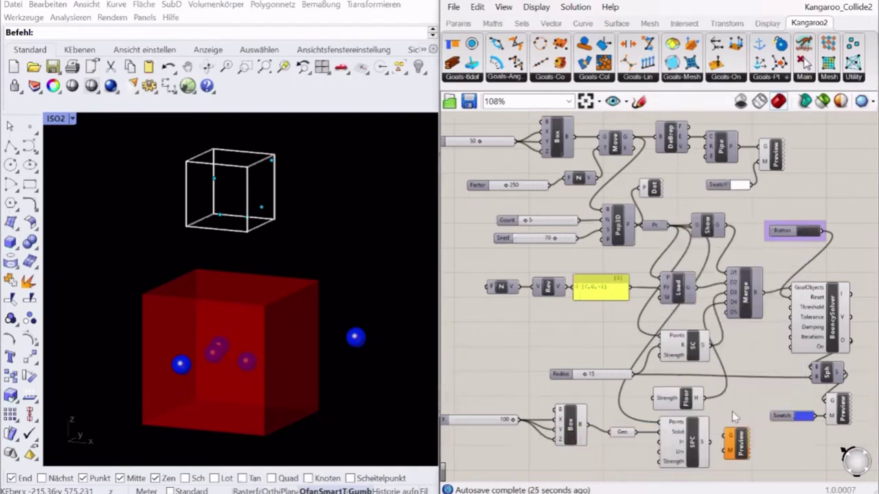
drag(734, 455, 755, 463)
drag(636, 433, 630, 462)
Add a Colour Swatch below the 100 slider and connect it to the M input of the lower box's Preview.
double_click(512, 453)
text(swa)
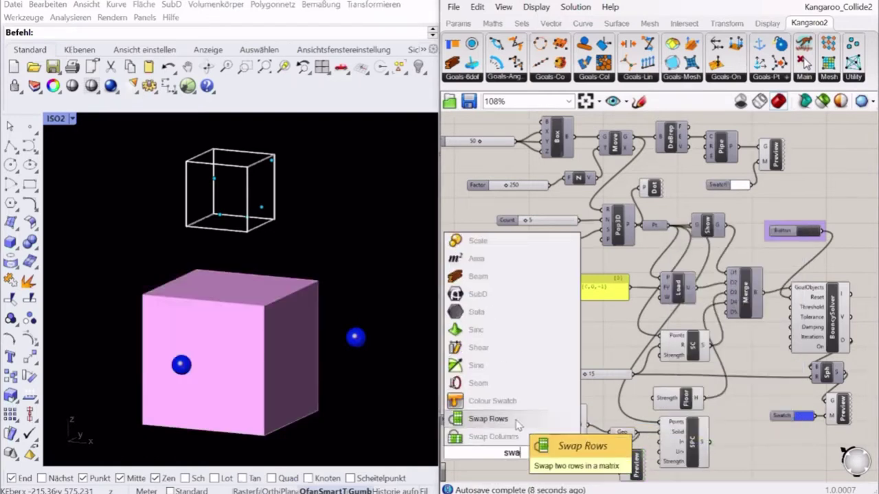
click(515, 403)
drag(536, 453, 618, 473)
Set the lower box's colour swatch to translucent orange with hue 33, saturation 100, value 100 and alpha 89.
click(524, 453)
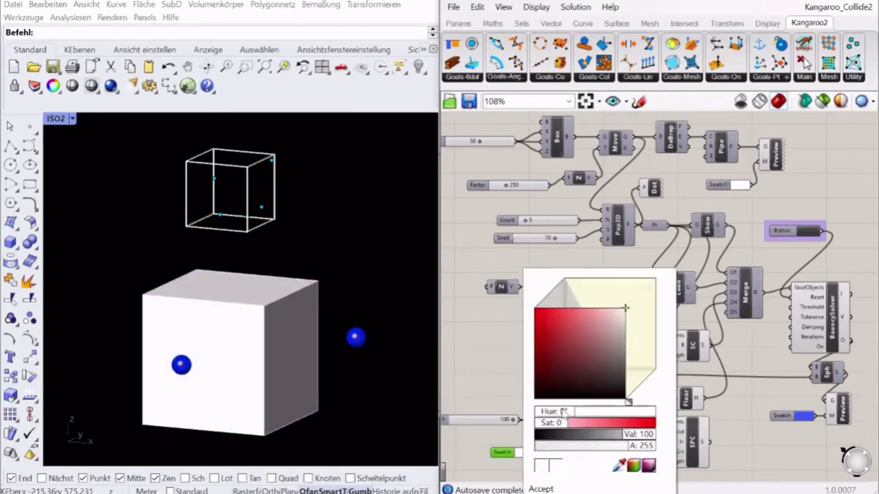
click(532, 306)
mouse_move(628, 403)
mouse_down()
mouse_move(636, 396)
mouse_move(633, 403)
mouse_up()
drag(637, 446, 580, 447)
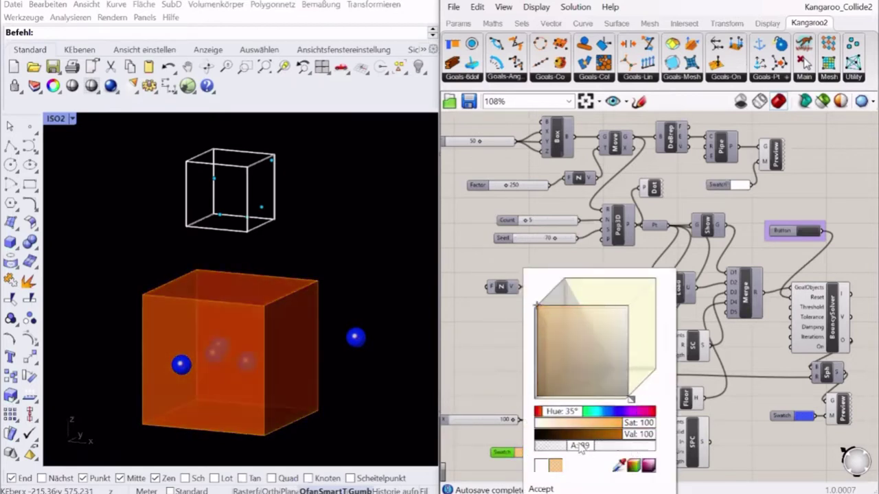
drag(632, 399, 631, 401)
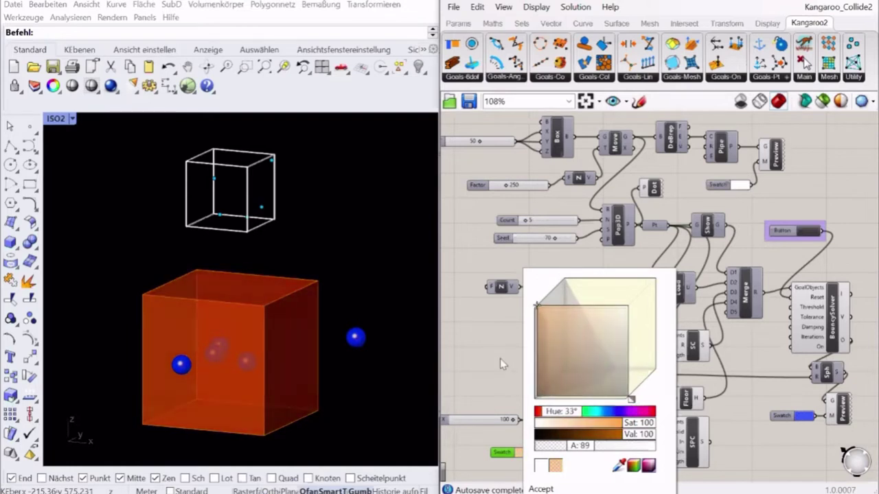
click(501, 360)
Hide the previews of the Geometry parameter and the lower Box, and place the orange swatch beside its Custom Preview.
click(619, 433)
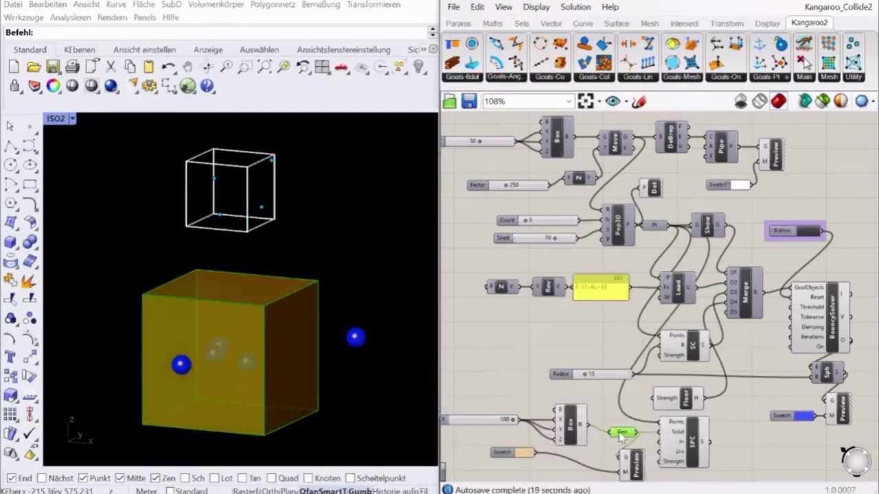
click(567, 424)
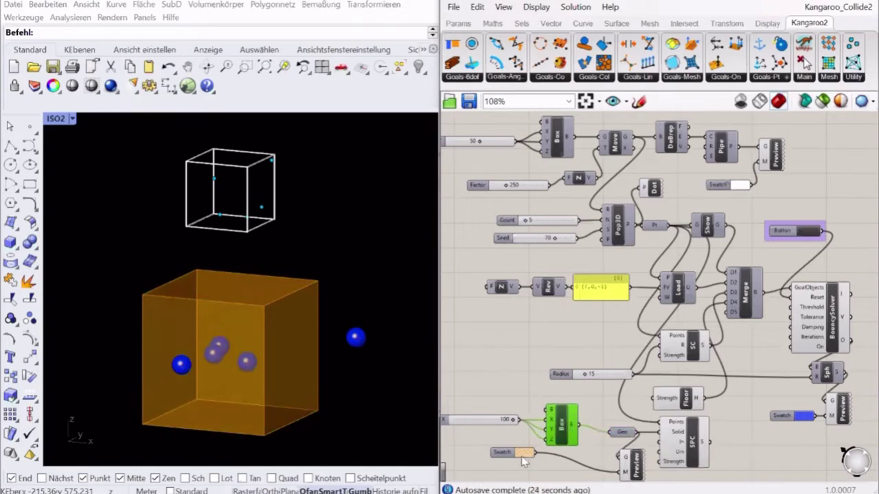
drag(523, 462, 575, 470)
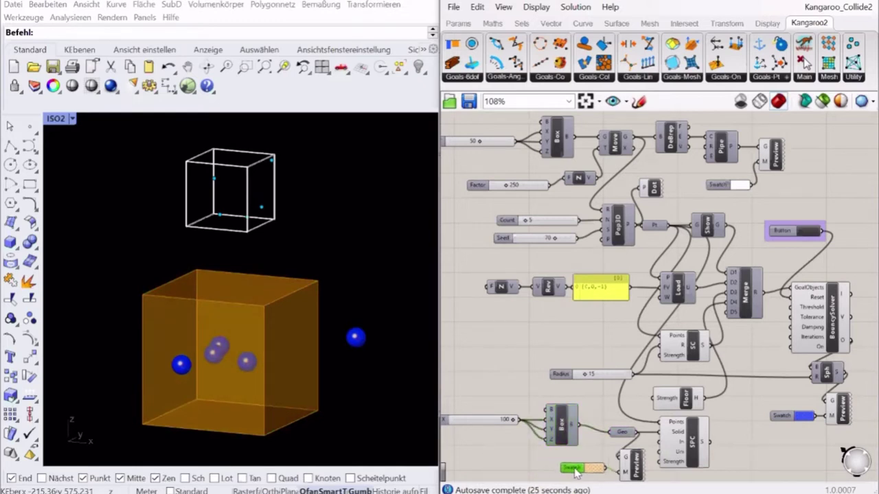
Connect the SolidPointCollide output to the D5 input of Merge.
click(698, 440)
drag(732, 315, 716, 454)
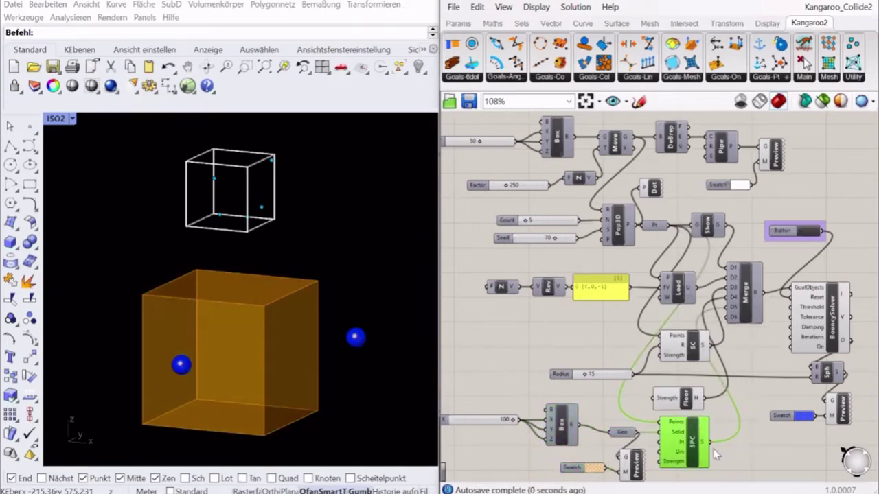
click(745, 440)
Add a Boolean Toggle set to False, connect it to SolidPointCollide's In input, and place it below the Radius slider.
mouse_move(684, 448)
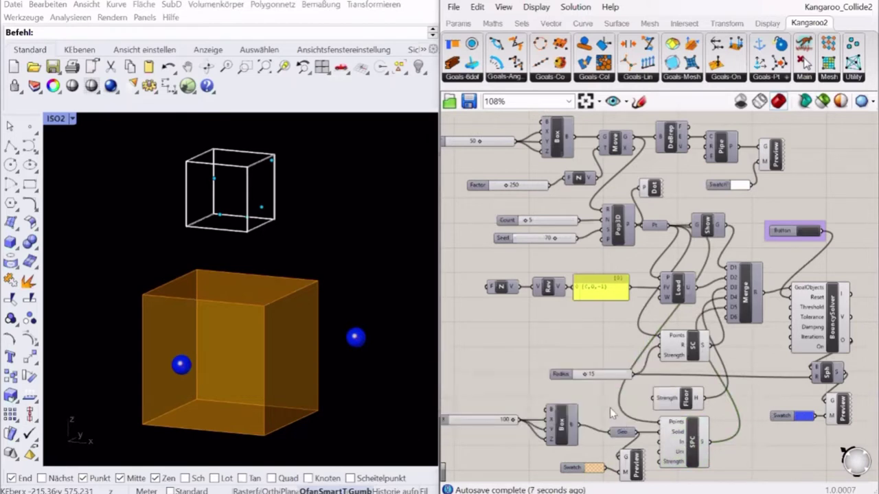
double_click(612, 413)
text(to)
click(603, 341)
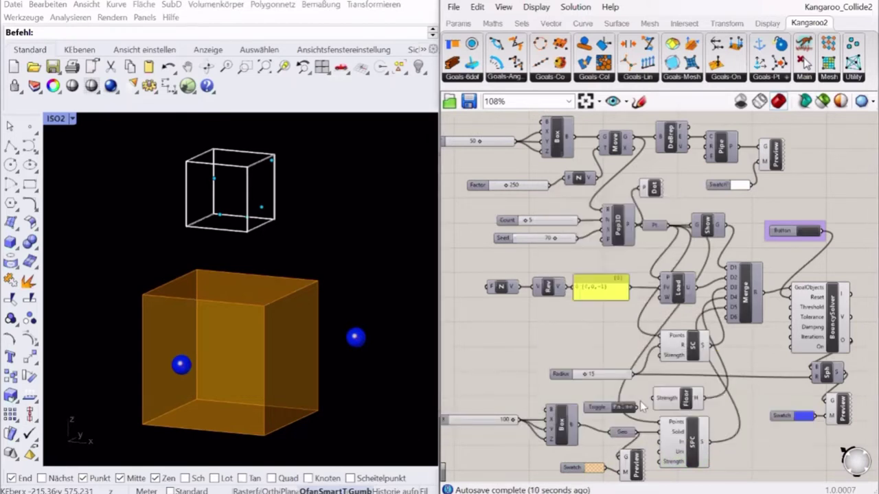
drag(639, 407, 663, 448)
drag(599, 409, 570, 392)
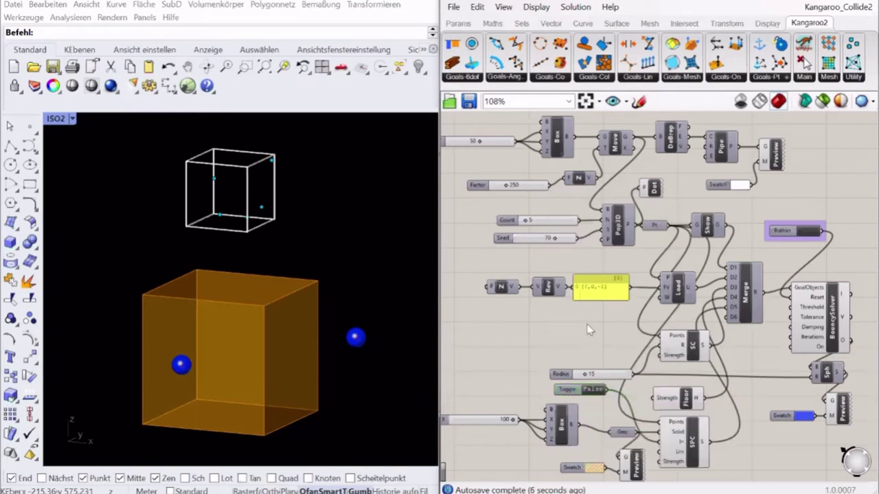
Shift the SphereCollide and Floor components slightly to line them up above SolidPointCollide.
drag(693, 350, 689, 338)
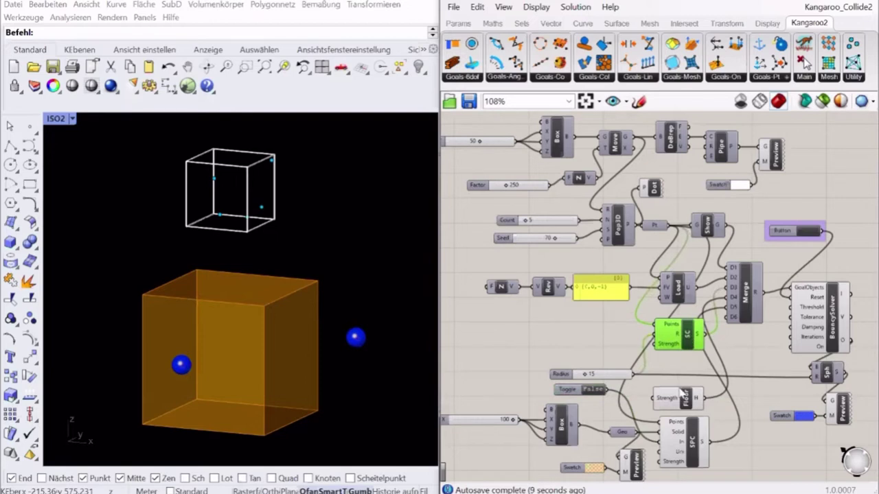
drag(683, 393, 683, 387)
click(685, 429)
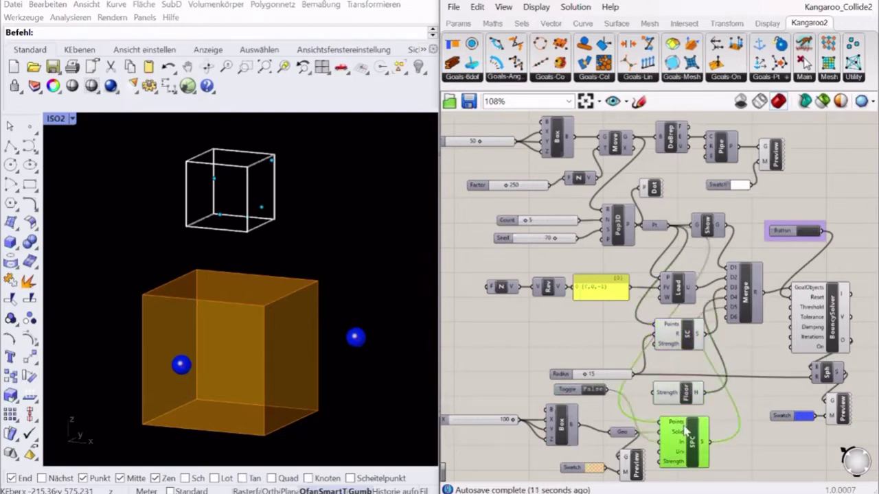
Reset the simulation twice to watch how the spheres collide with the lower box and the floor.
click(808, 232)
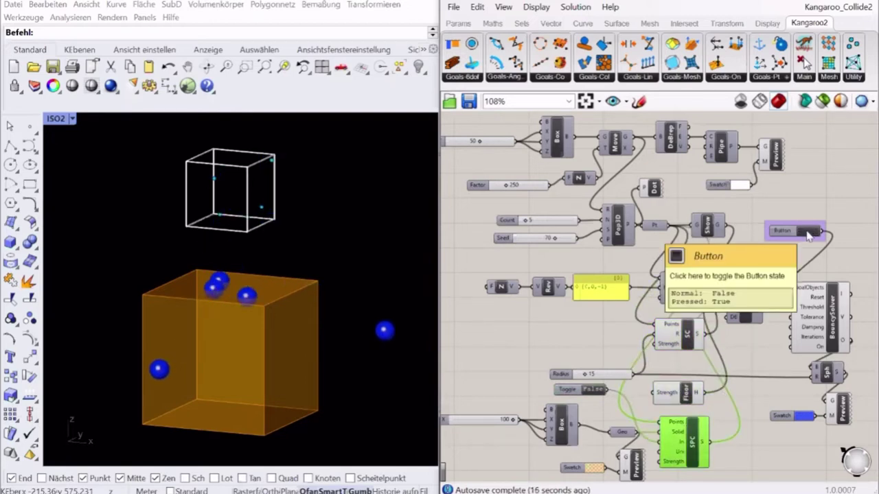
click(808, 232)
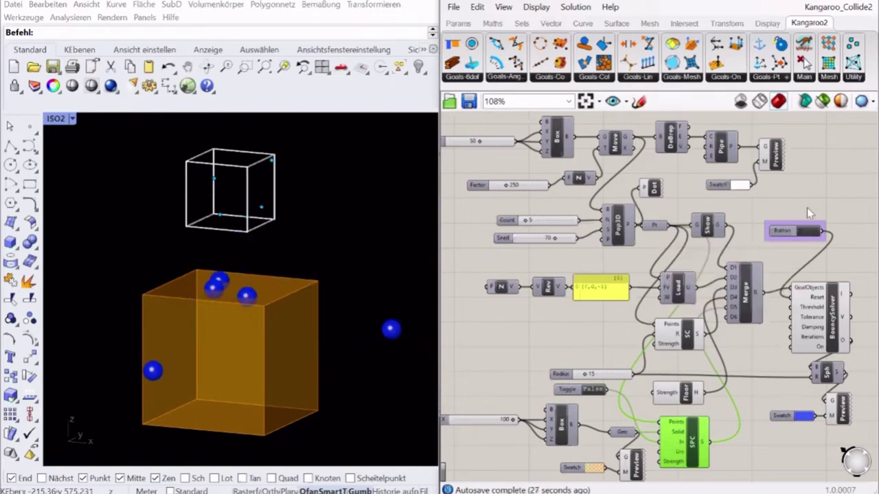
click(807, 207)
Disable the Floor goal, shift the Merge component slightly, and reset the simulation to rerun it without a floor.
click(684, 391)
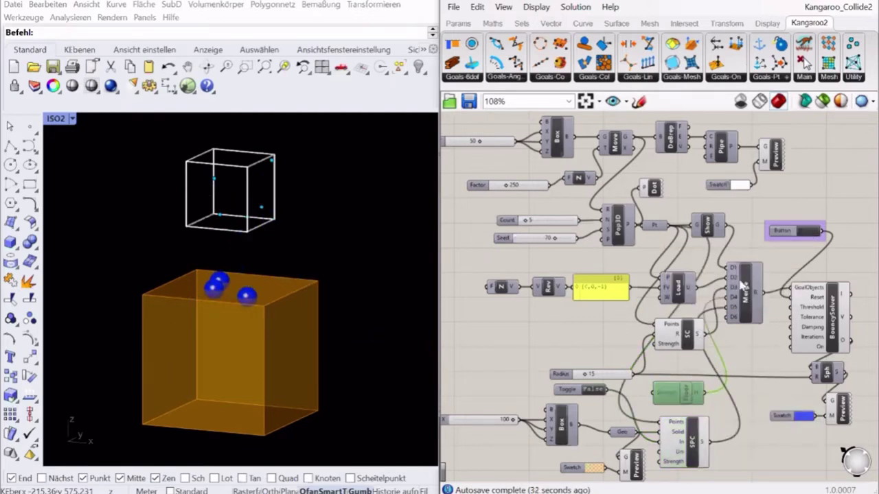
drag(746, 283, 749, 294)
click(786, 257)
click(807, 234)
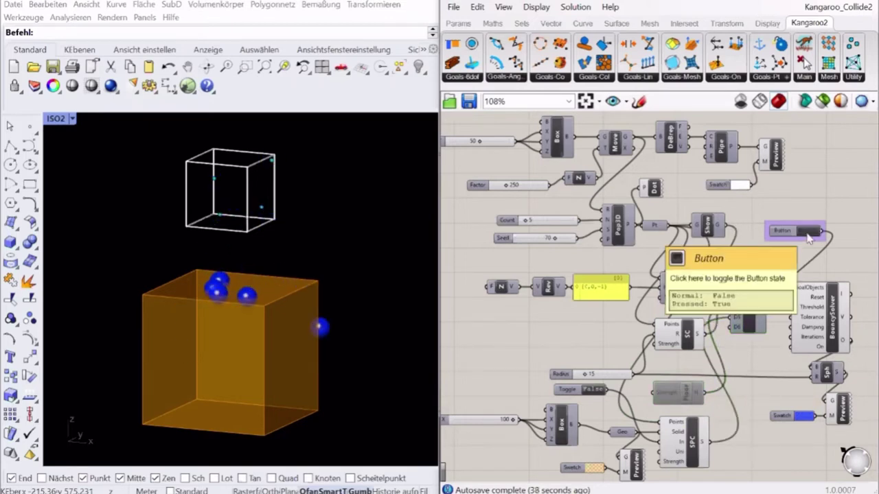
click(805, 235)
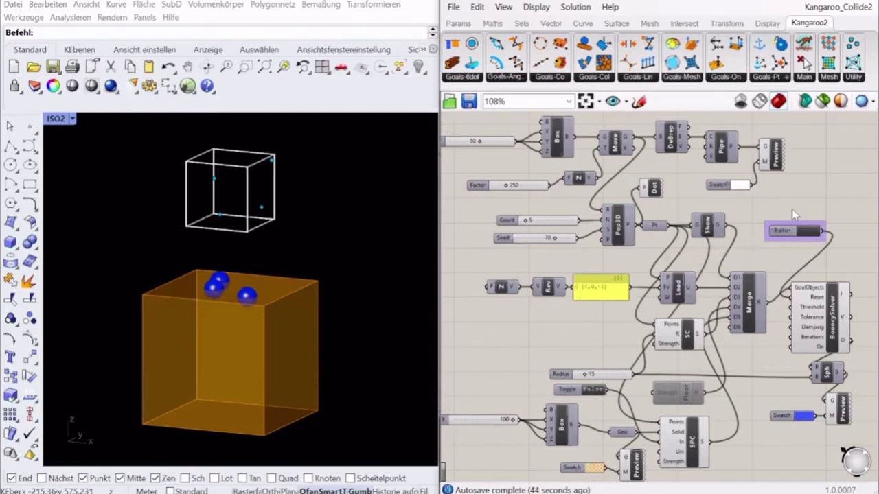
Replace the maximized ISO2 view in Rhino with the Front view to examine the spheres against the lower box's upper face.
click(839, 406)
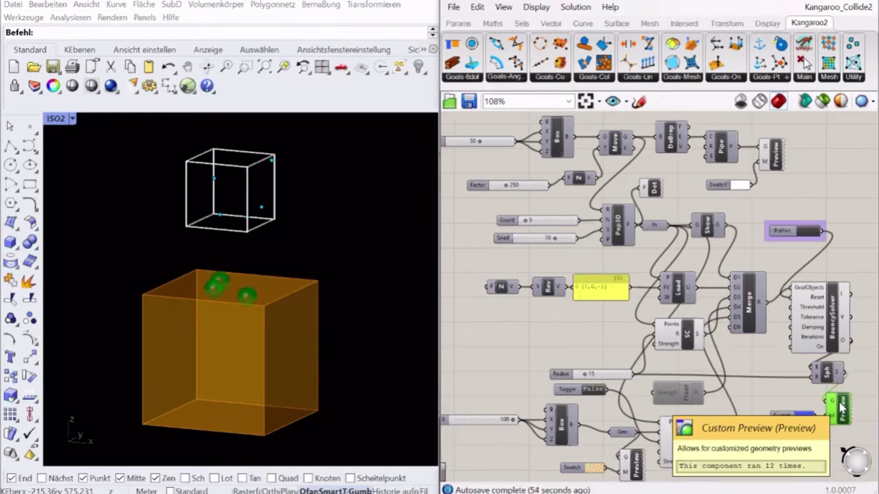
click(867, 376)
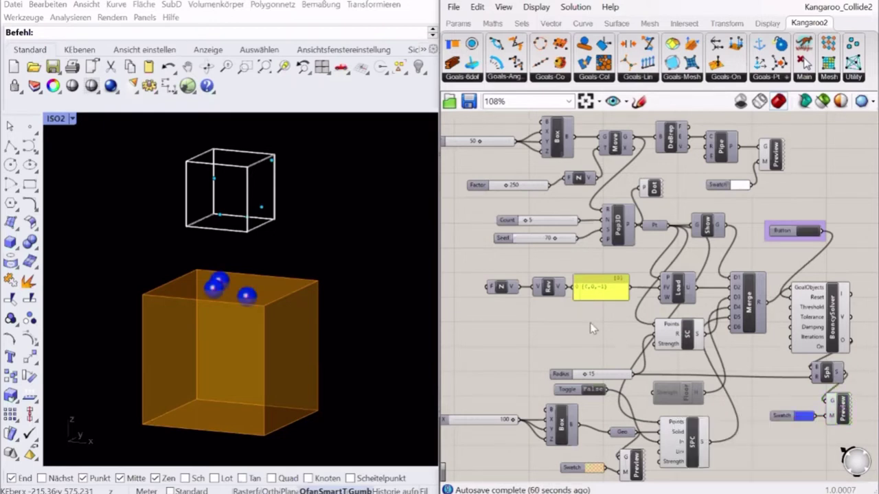
double_click(58, 119)
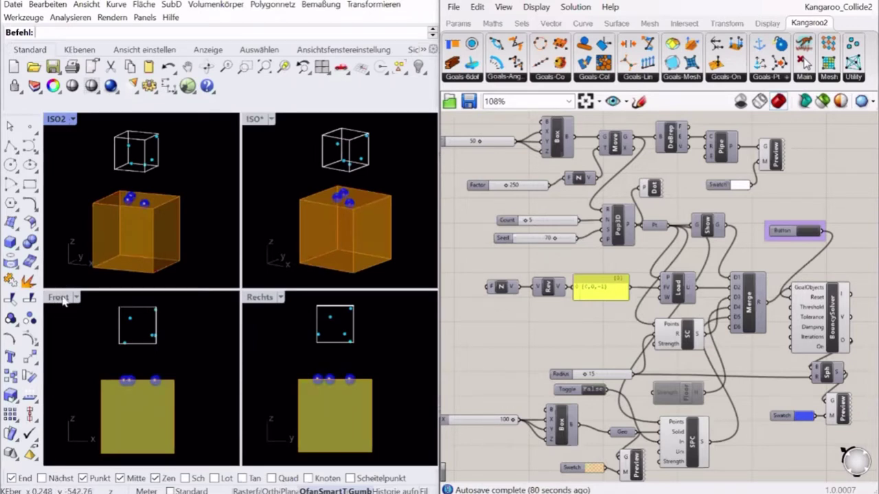
double_click(59, 298)
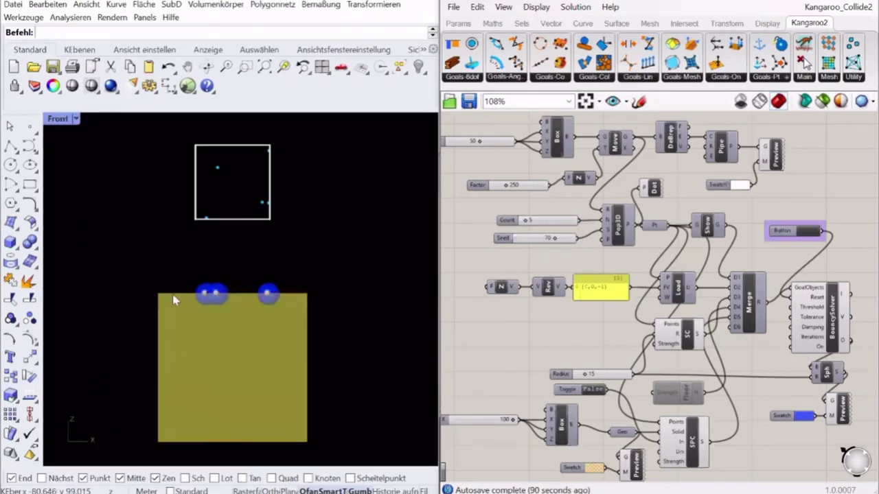
Add a Scale component below the lower box's Custom Preview and connect the Geometry parameter to its Geometry input.
right_drag(556, 350, 523, 220)
double_click(668, 387)
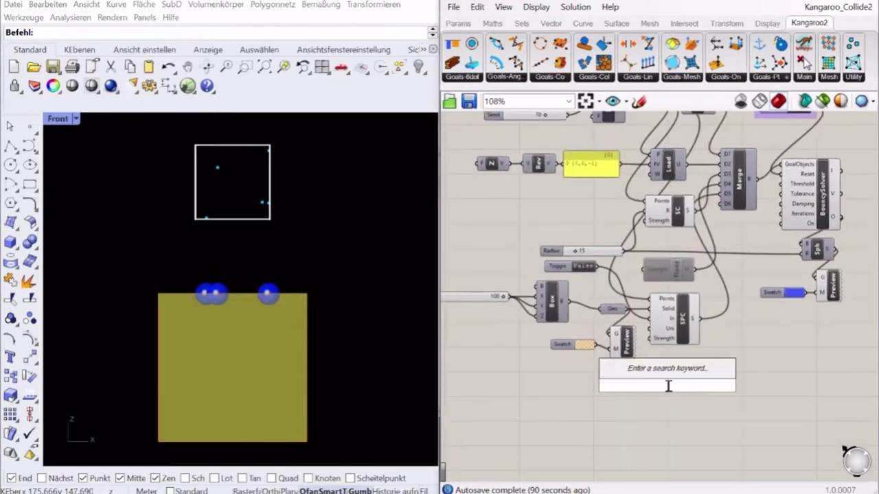
text(scale)
click(649, 353)
drag(669, 393, 631, 401)
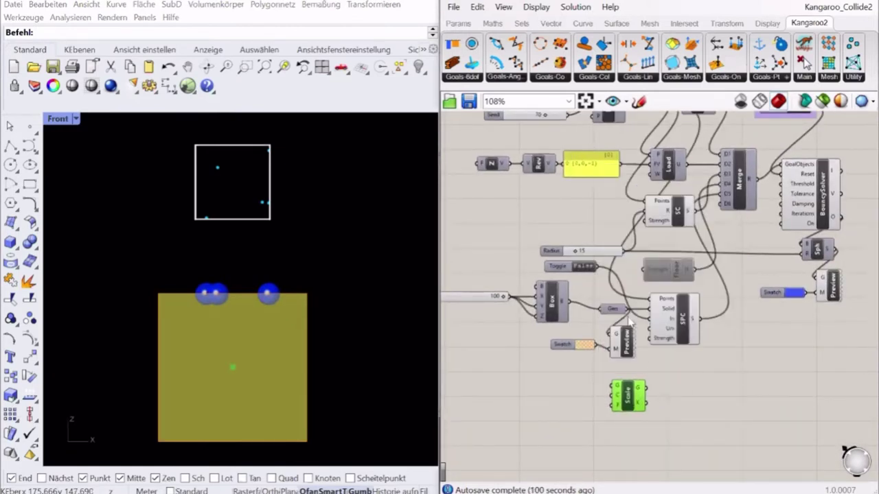
drag(628, 313, 614, 387)
click(548, 396)
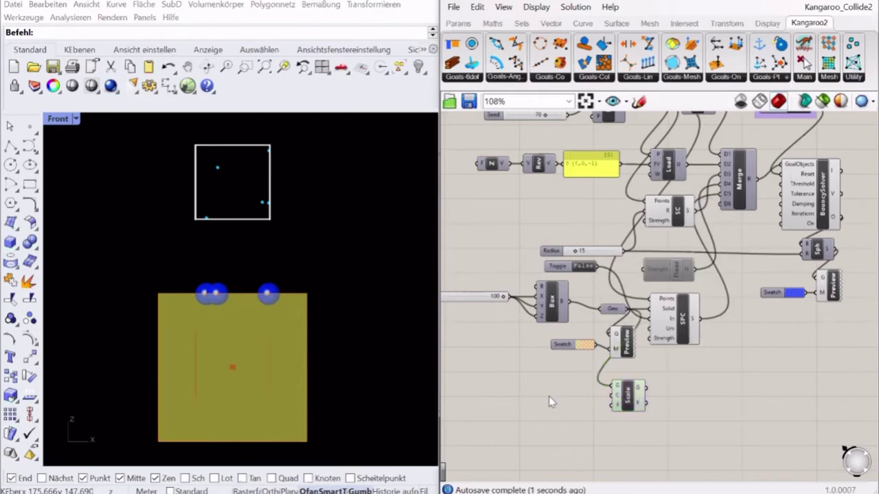
Move the Radius slider above the 100 slider and add a Subtraction component with the 100 slider as A and Radius as B.
right_drag(532, 383, 552, 381)
drag(565, 250, 458, 251)
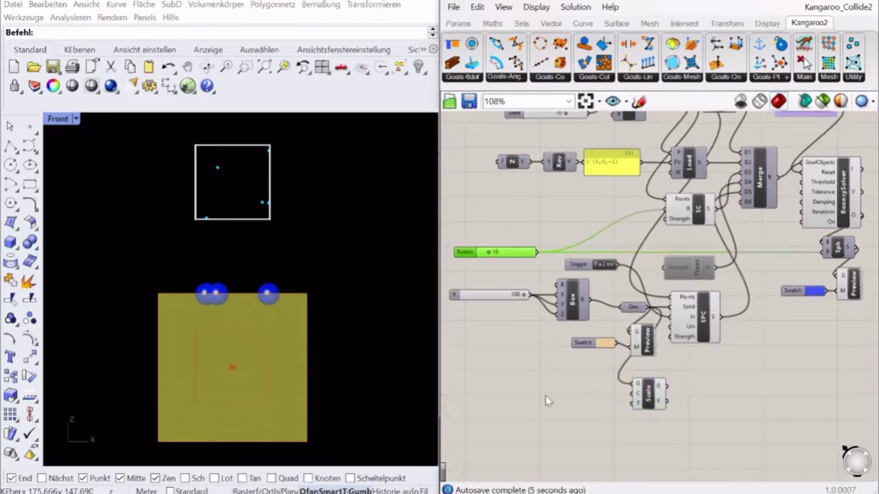
click(544, 395)
double_click(519, 390)
text(sub)
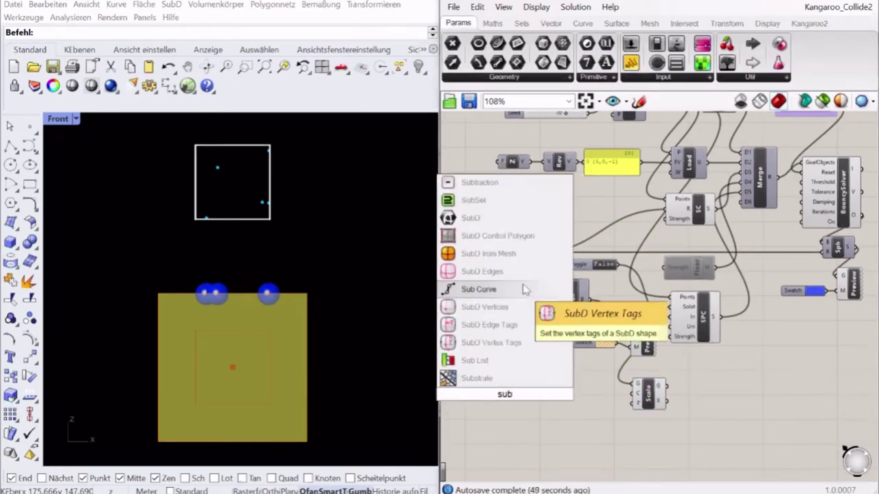
key(Return)
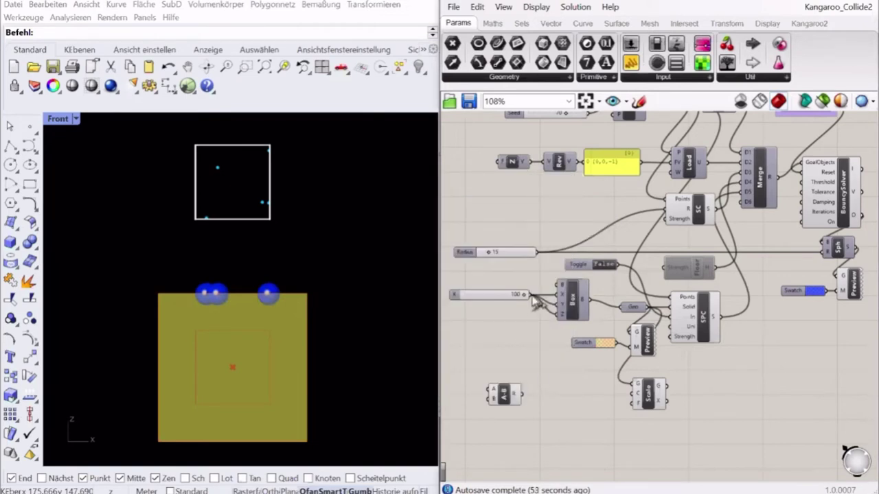
drag(529, 295, 491, 389)
drag(536, 253, 491, 398)
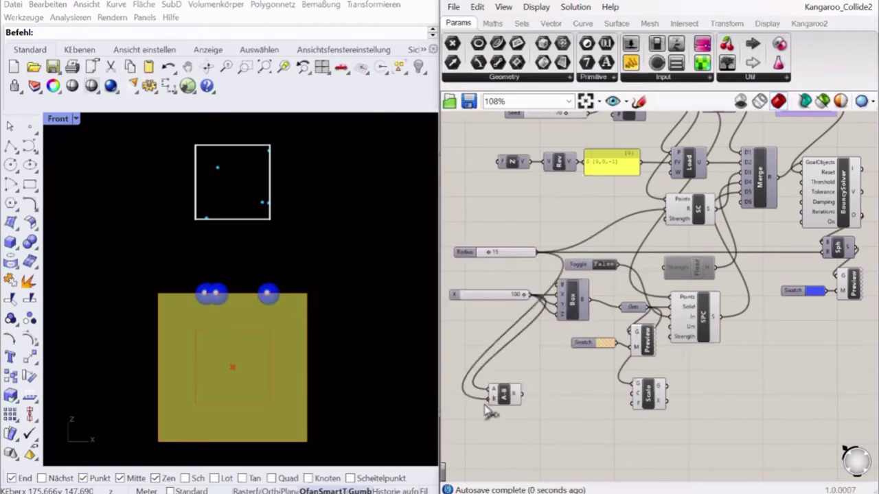
Add a Division component after the Subtraction, with the Subtraction result as A and the 100 slider as B.
double_click(578, 392)
text(divi)
click(579, 289)
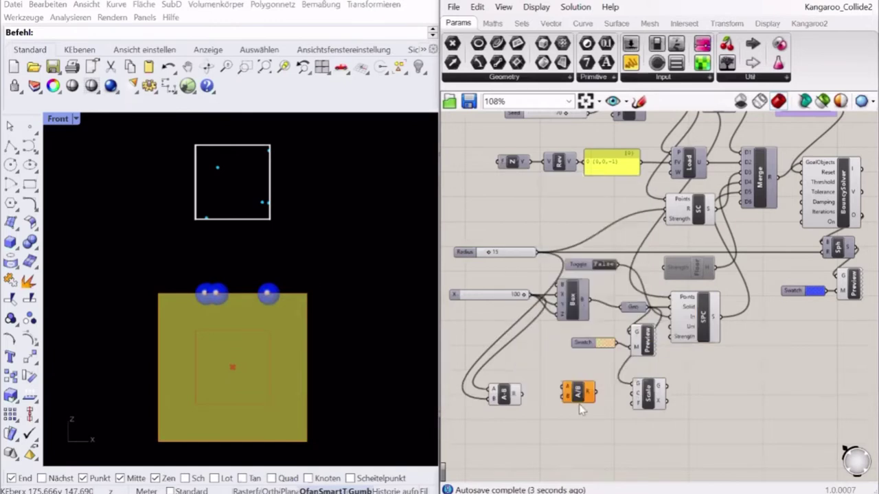
drag(579, 404, 574, 403)
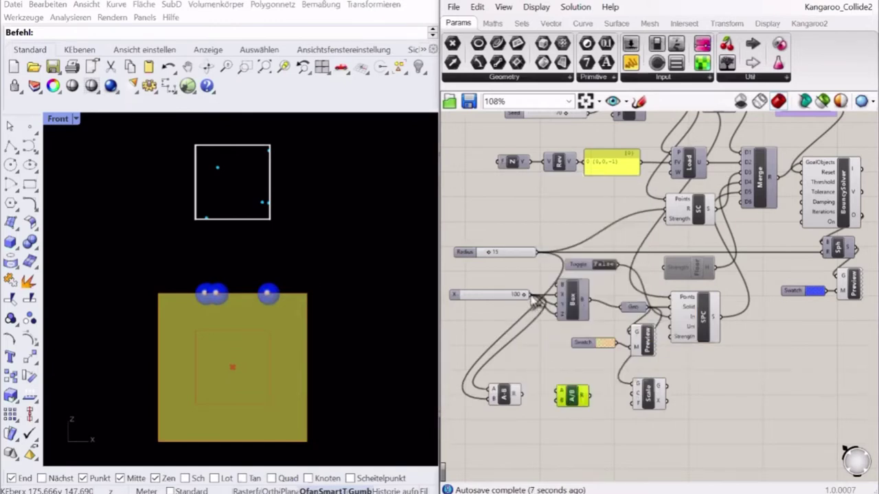
drag(530, 296, 560, 396)
Add a small Panel below the Division, feed it the Division result, and link it to Scale's Factor input.
drag(631, 63, 620, 435)
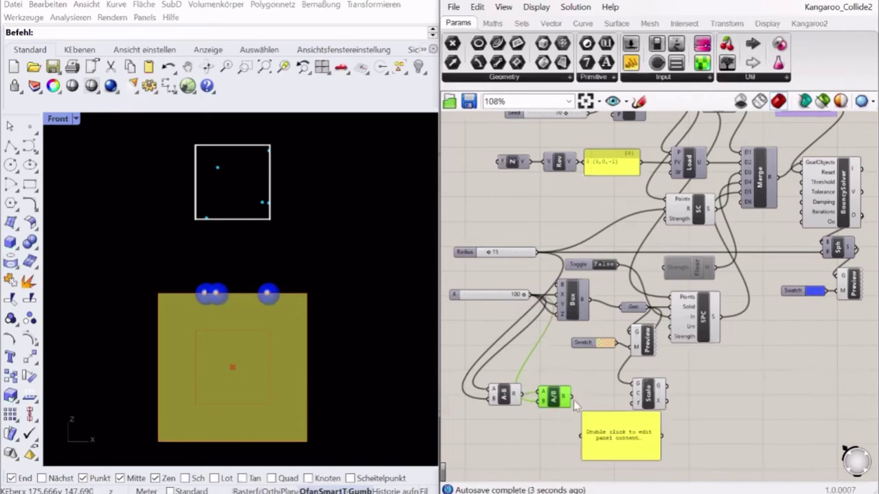
drag(570, 397, 582, 432)
drag(655, 456, 622, 431)
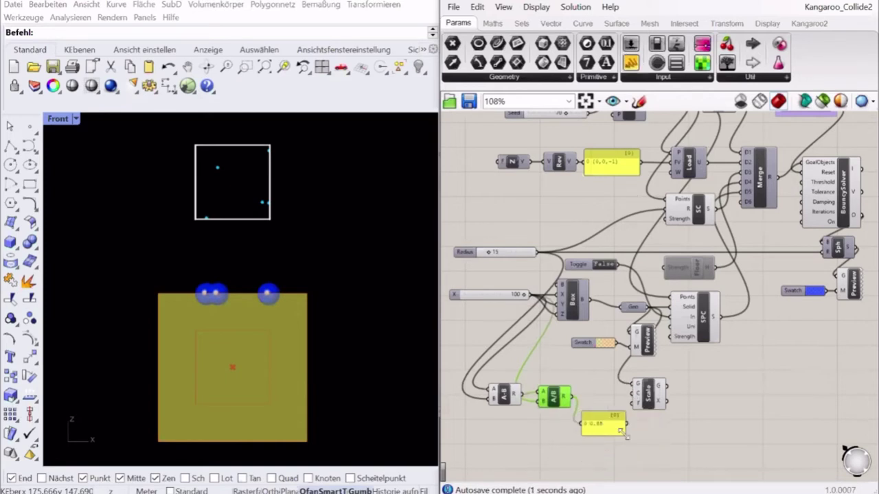
Move the lower box's Custom Preview beside Scale, feed it Scale's Geometry output, and place its Swatch directly below it.
click(648, 391)
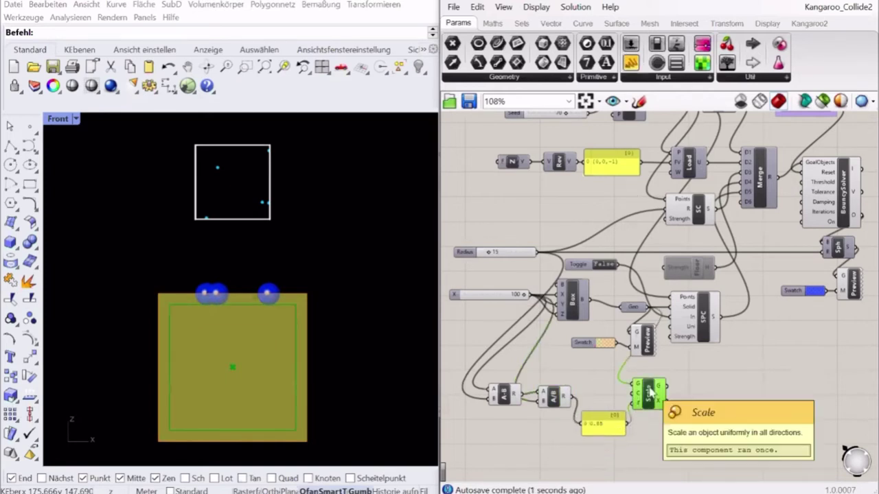
drag(643, 342, 731, 385)
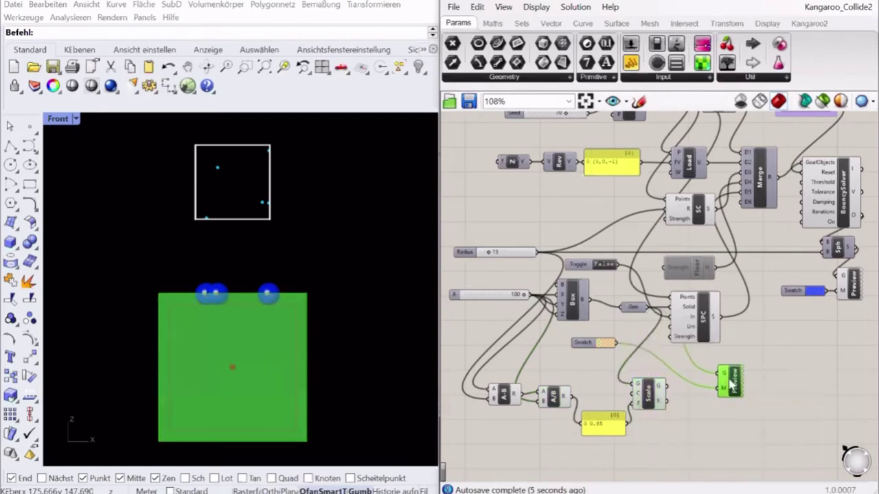
click(648, 391)
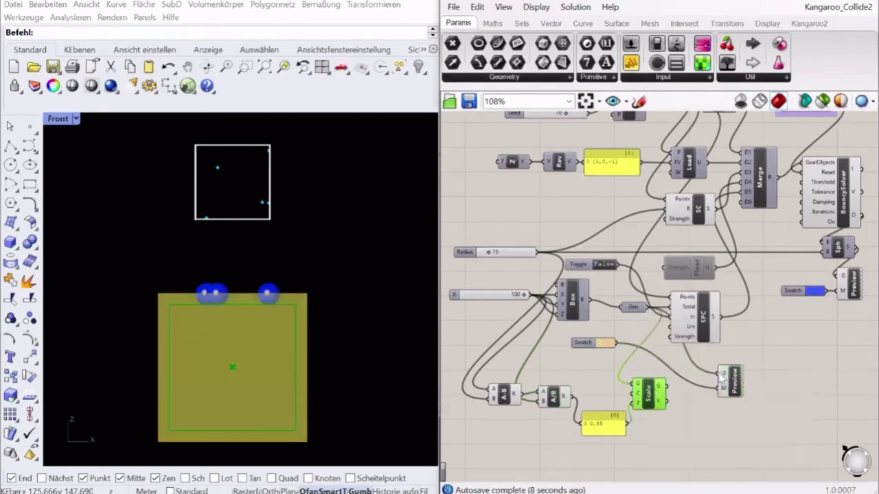
drag(720, 372, 665, 382)
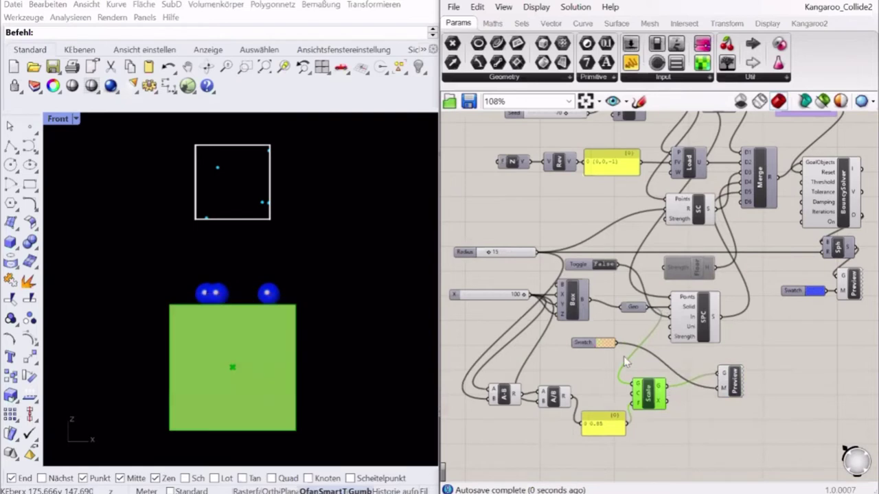
drag(587, 343, 712, 408)
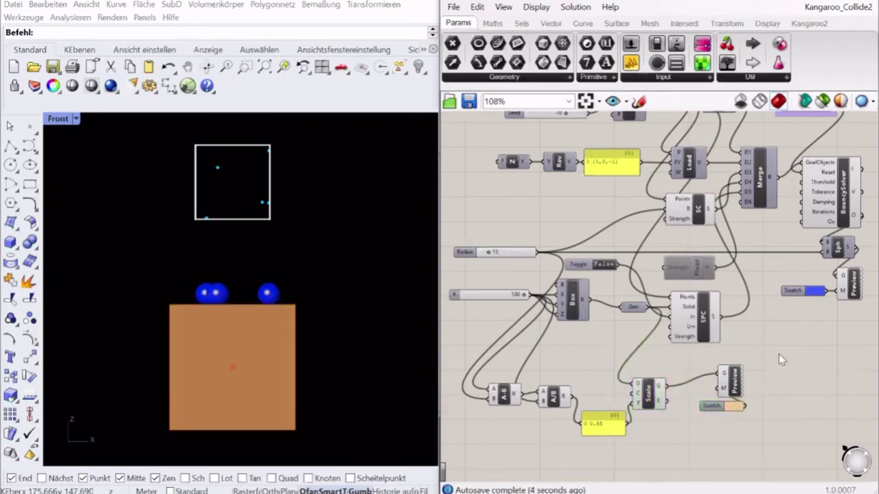
Line up the Panel and Scale with the Division, and shift the whole Subtraction-to-Scale row up closer to the lower box.
drag(598, 427, 596, 400)
click(657, 388)
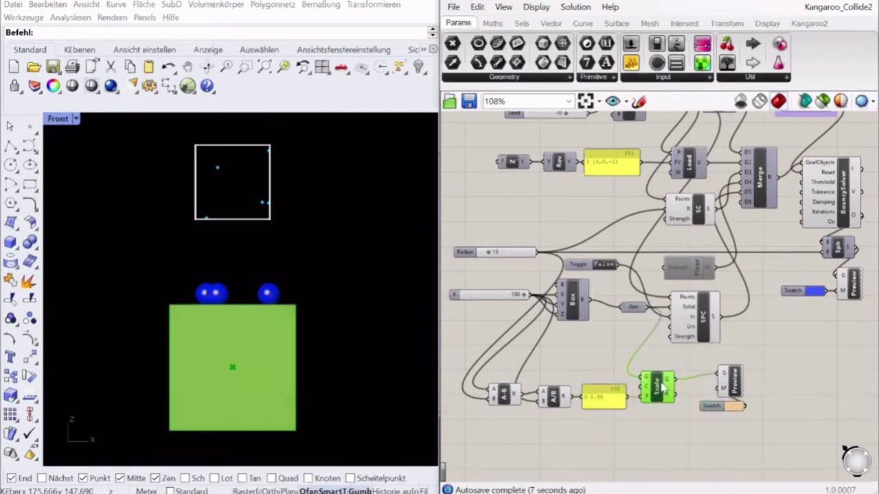
drag(676, 363, 495, 425)
drag(554, 399, 533, 382)
click(548, 424)
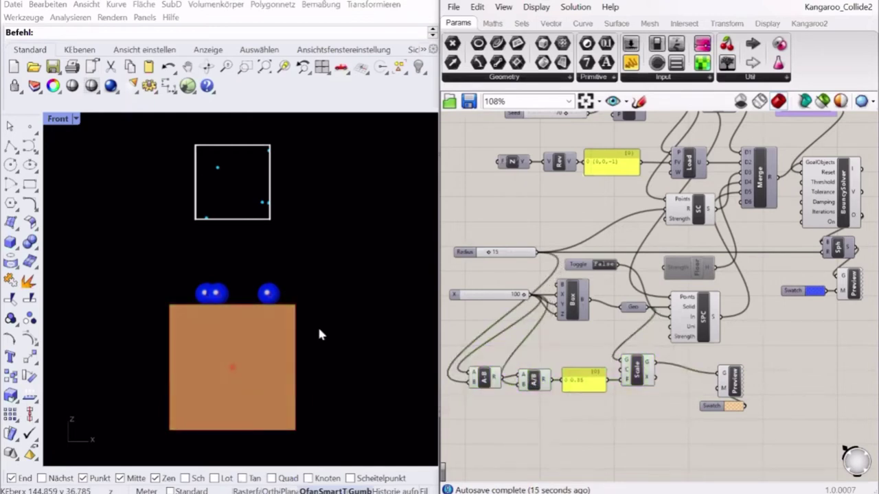
Maximize the ISO2 viewport and turn off the Scale component's own preview.
double_click(59, 122)
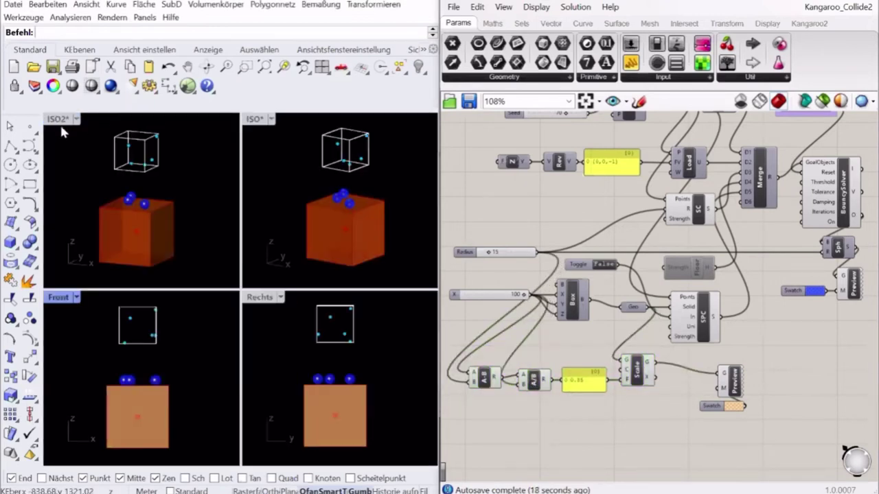
double_click(59, 120)
click(639, 370)
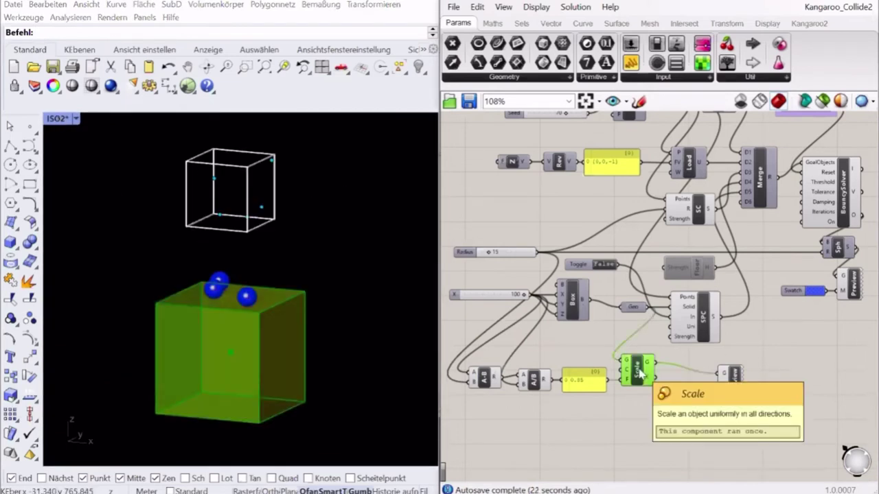
click(624, 340)
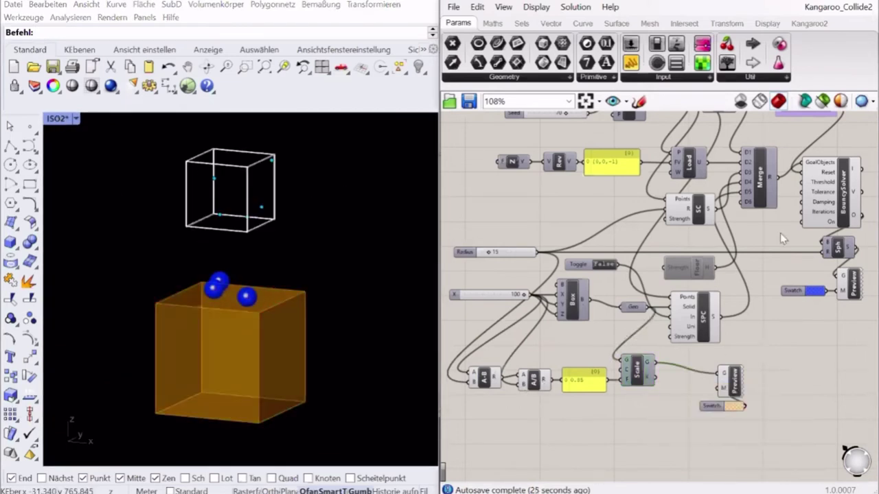
Set the upper box's size slider to 50 and restart the simulation.
right_drag(780, 233, 770, 280)
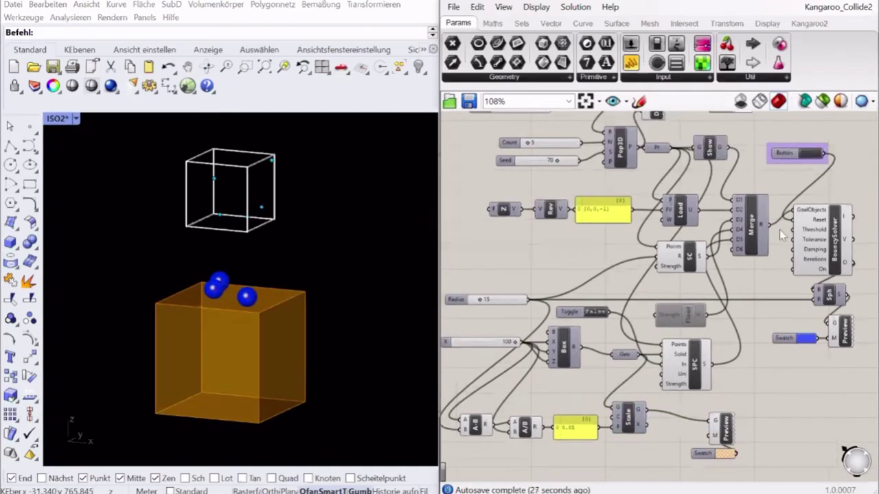
click(804, 154)
right_drag(575, 252, 587, 360)
mouse_move(497, 176)
mouse_down()
mouse_move(517, 177)
mouse_move(489, 179)
mouse_move(501, 180)
mouse_up()
double_click(509, 170)
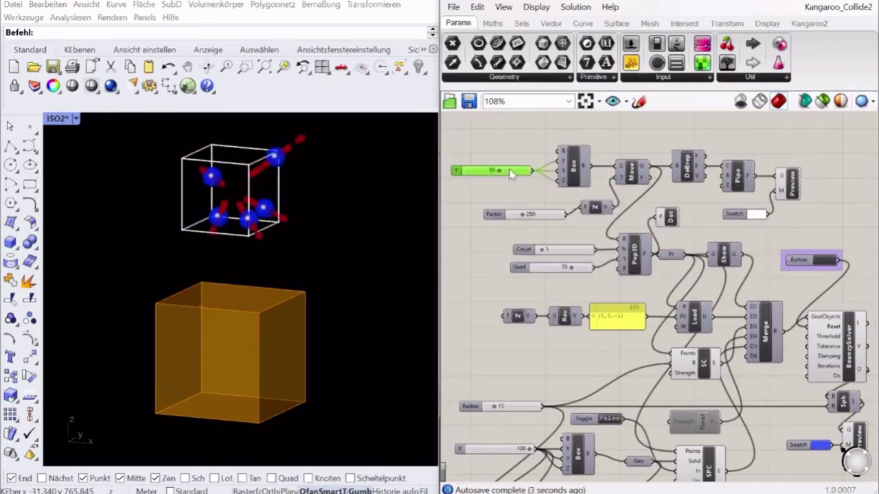
text(50)
key(Return)
click(508, 187)
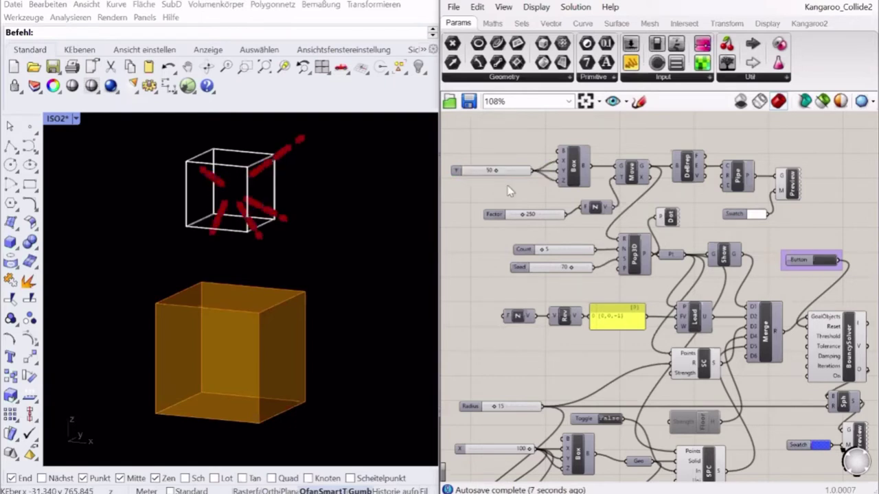
click(824, 262)
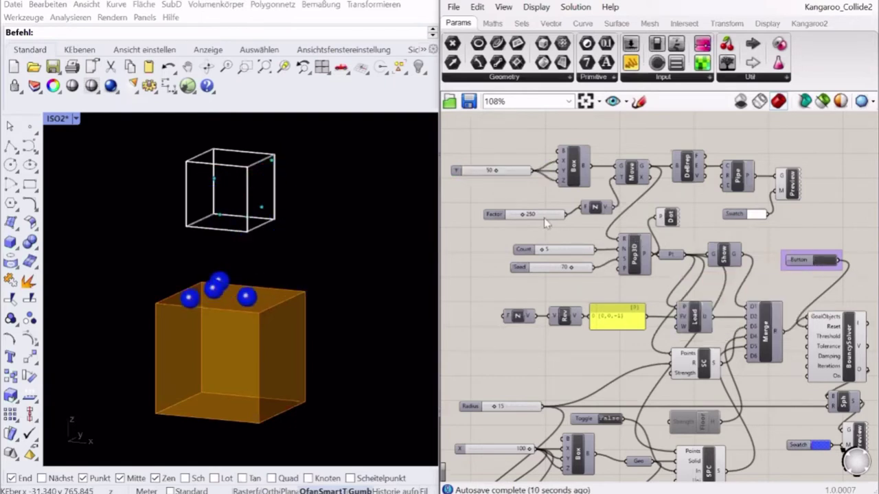
Align the Factor slider with the Unit Z component and restart the simulation.
click(543, 215)
drag(526, 211, 544, 212)
click(829, 261)
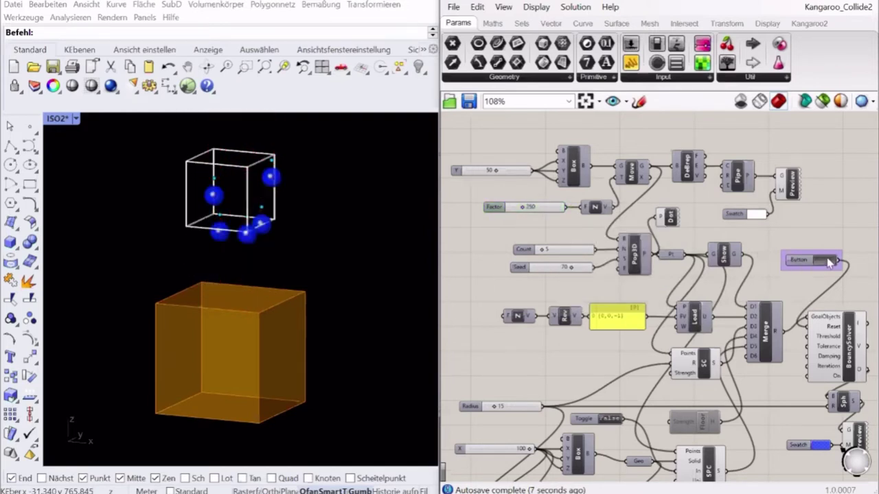
Test the simulation with the Populate 3D Count at 17 and Seed at 44, restarting it after each change.
mouse_move(544, 252)
mouse_down()
mouse_move(567, 251)
mouse_move(546, 252)
mouse_move(563, 251)
mouse_move(553, 254)
mouse_up()
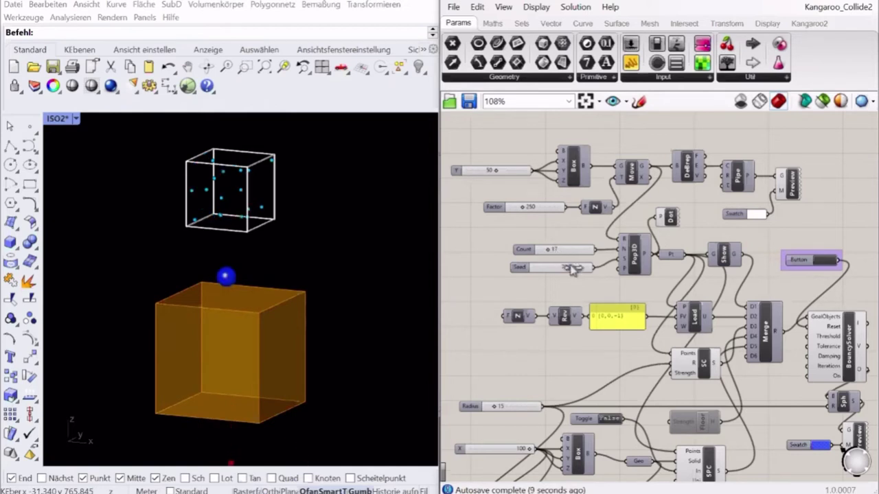
double_click(825, 261)
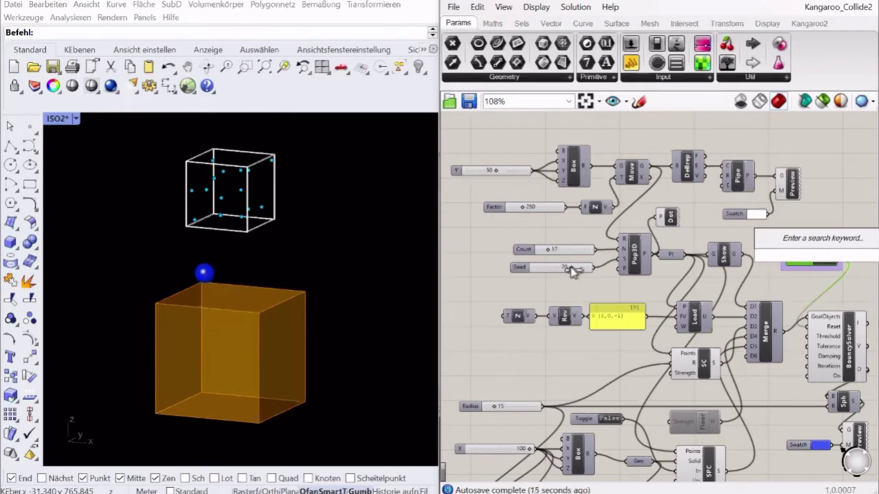
drag(574, 271, 560, 271)
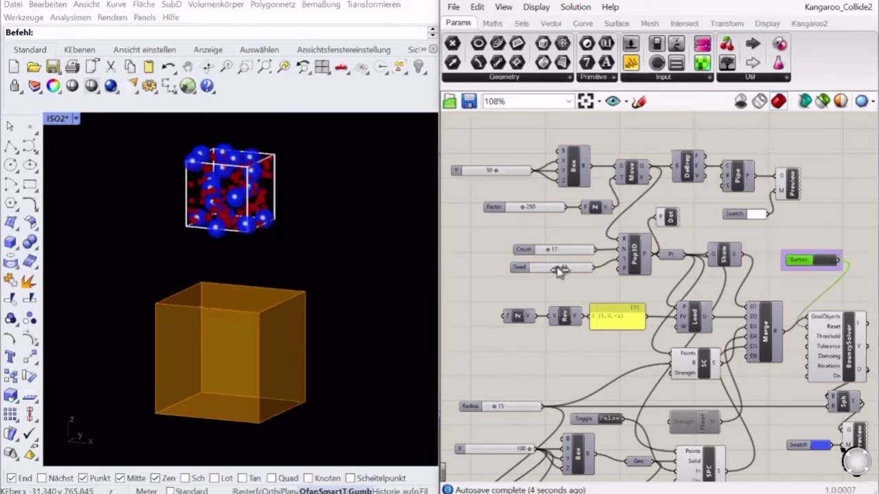
click(830, 260)
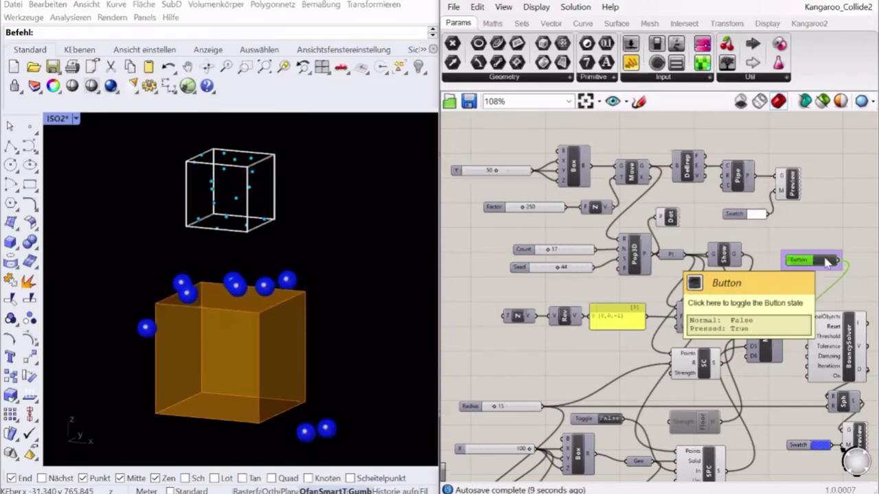
Set the Populate 3D Count to 15 and its Seed to 20.
double_click(580, 251)
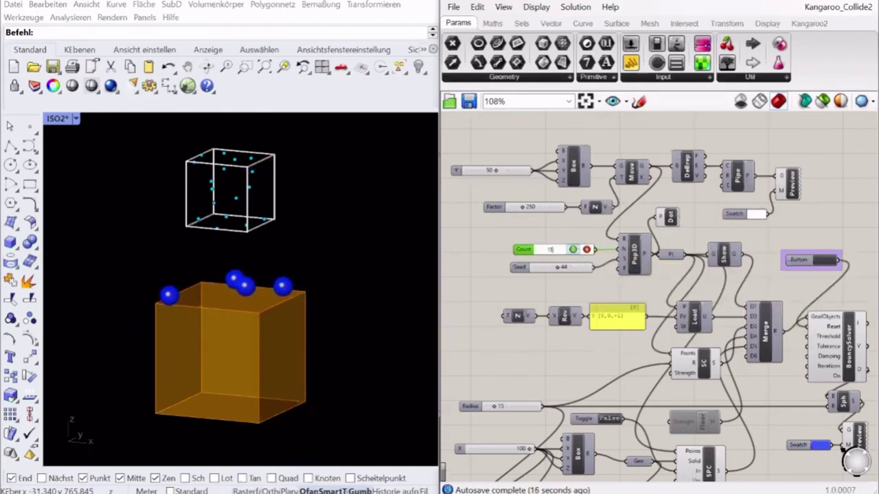
text(15)
double_click(571, 268)
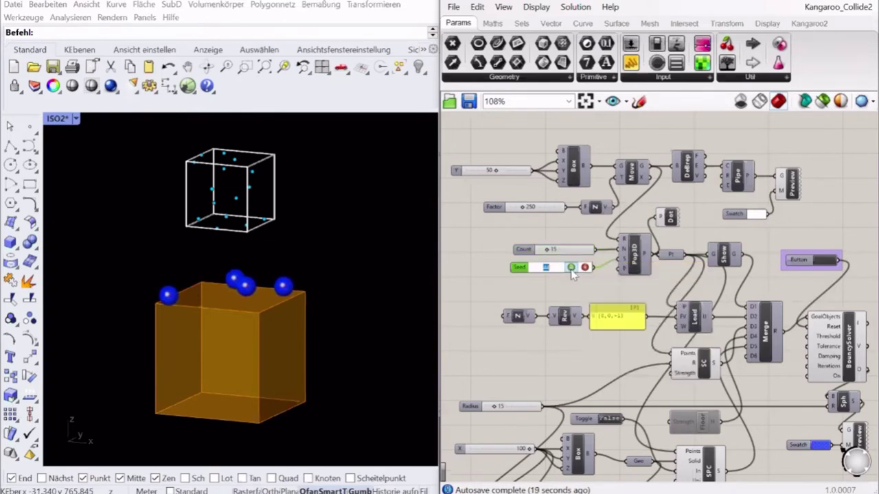
text(20)
key(Return)
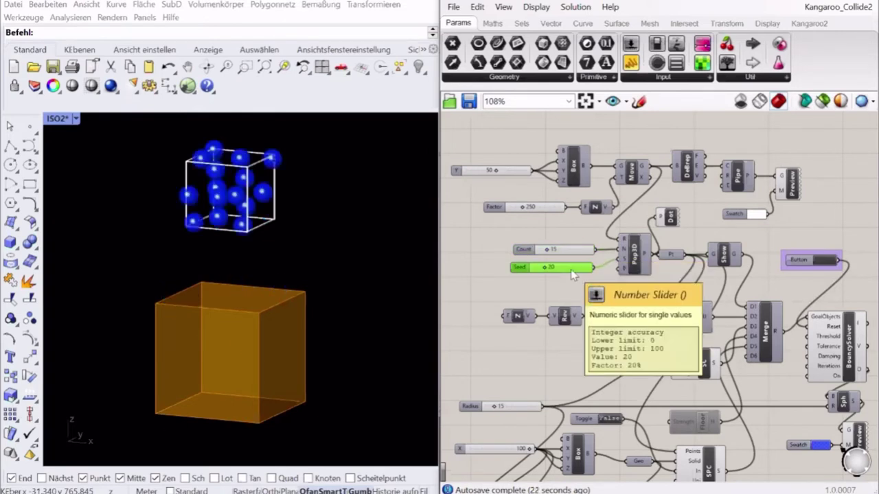
Move the Subtraction, Division, Panel and Scale components down to free space below the lower Box component.
click(505, 259)
right_drag(513, 352, 530, 307)
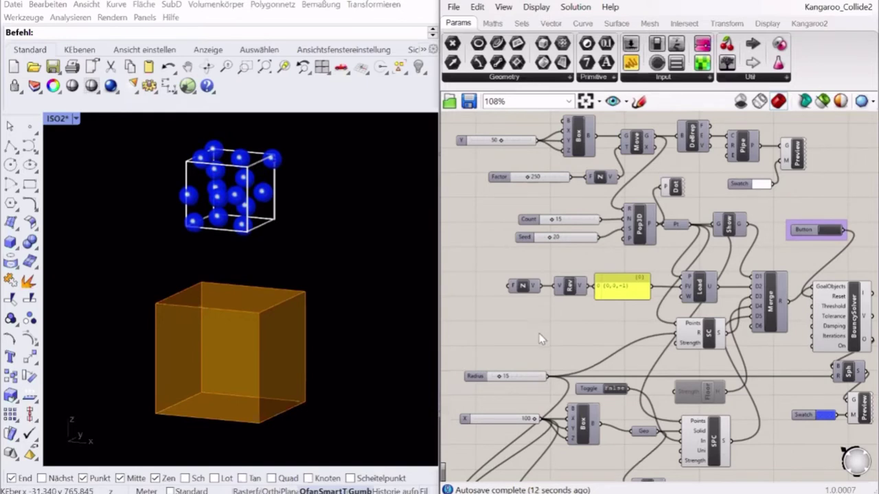
right_drag(558, 371, 553, 299)
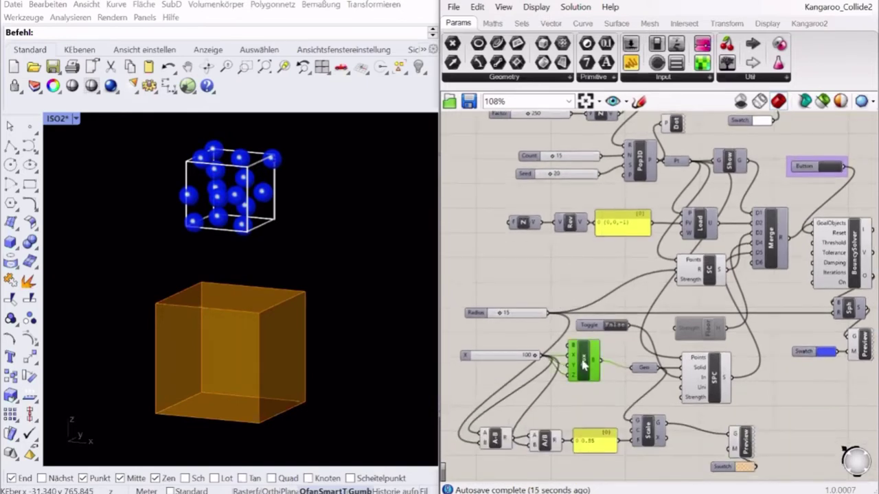
drag(669, 408, 499, 467)
click(604, 398)
Add a Rotate 3D component below the lower Box and connect the Box output to its Geometry input.
double_click(585, 406)
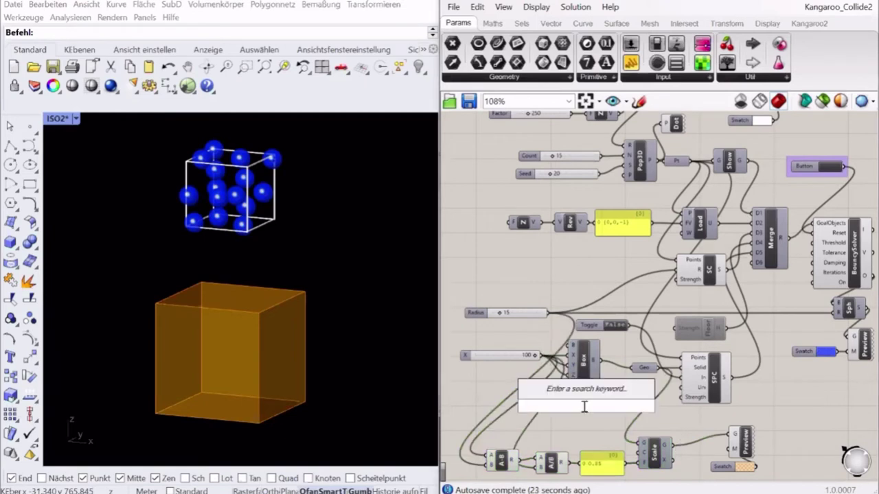
text(ro)
key(Up)
key(Up)
key(Up)
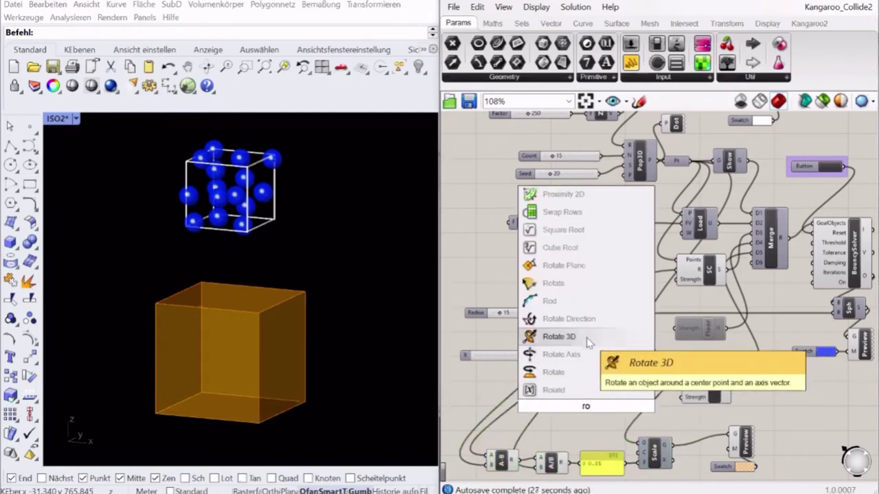
key(Return)
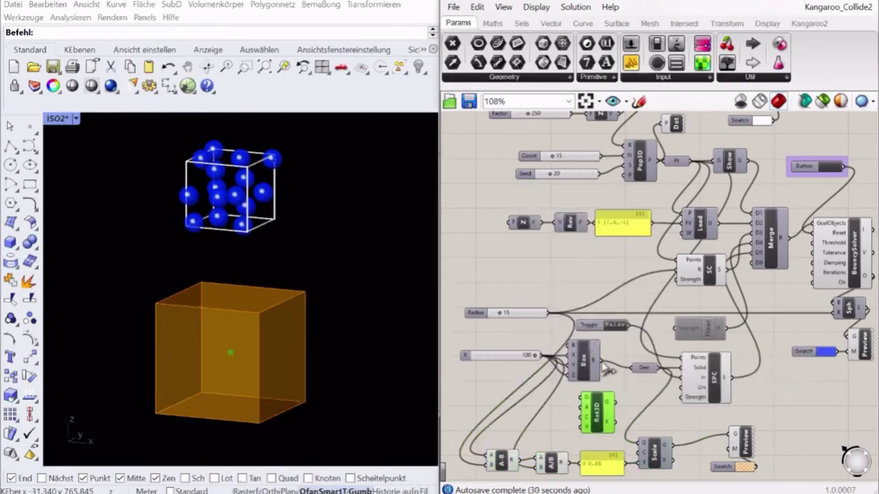
drag(601, 360, 582, 400)
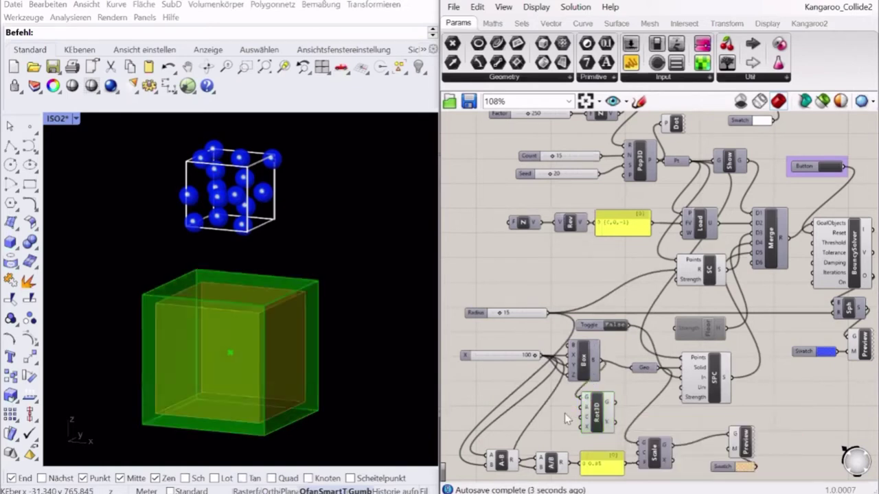
Add a Radians component in front of Rotate 3D and connect its output to the Angle input.
click(565, 413)
double_click(560, 412)
text(rad)
key(Return)
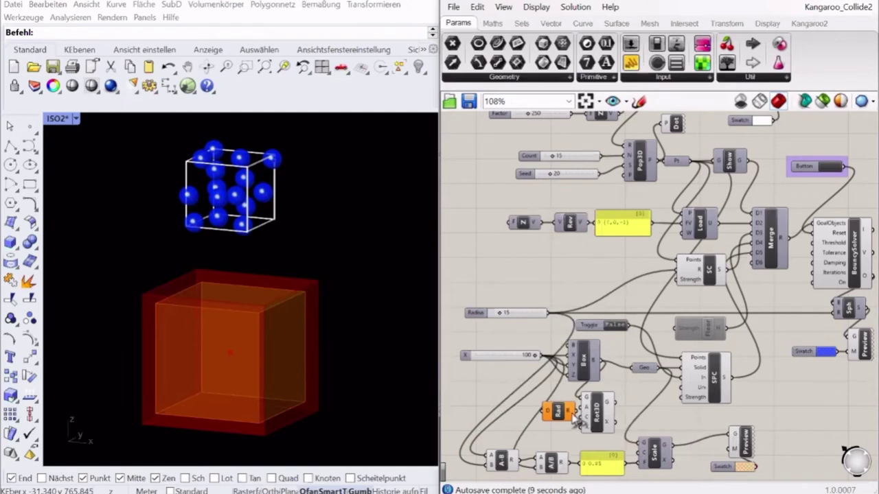
drag(559, 413, 582, 408)
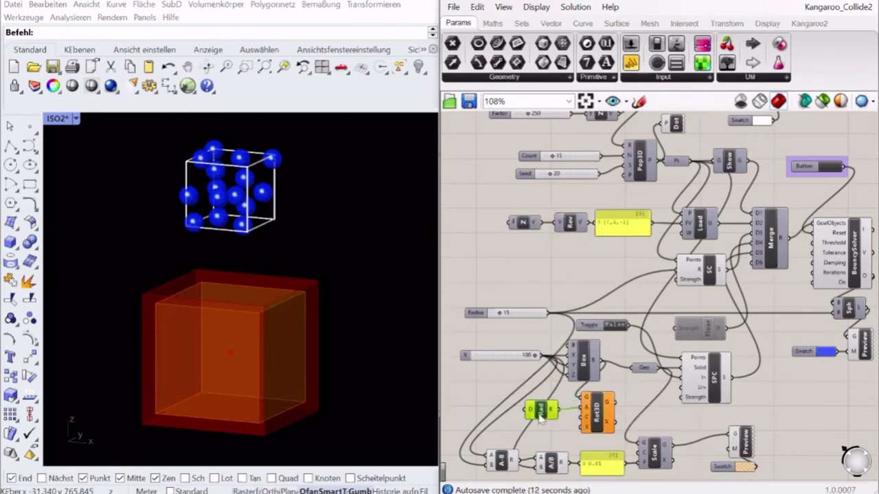
Add an integer slider set to 360 with a maximum of 360 and connect it to the Radians component's Degrees input.
double_click(476, 394)
text(300)
key(Return)
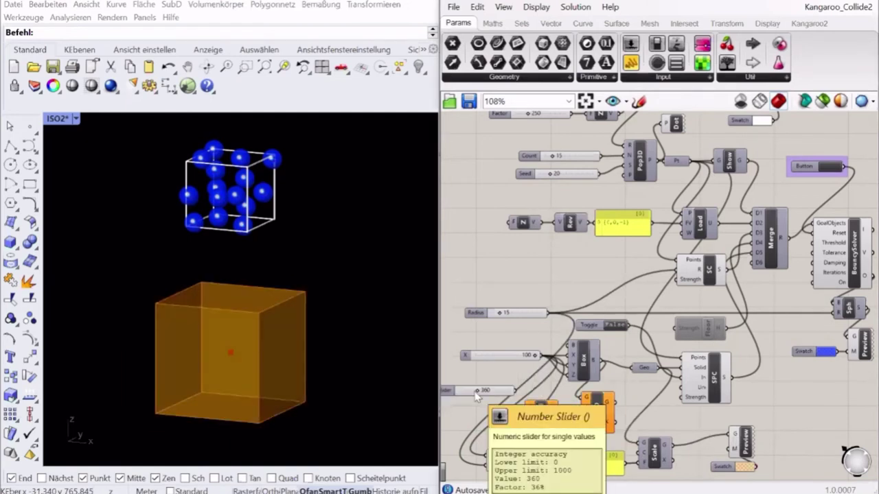
double_click(449, 393)
click(506, 381)
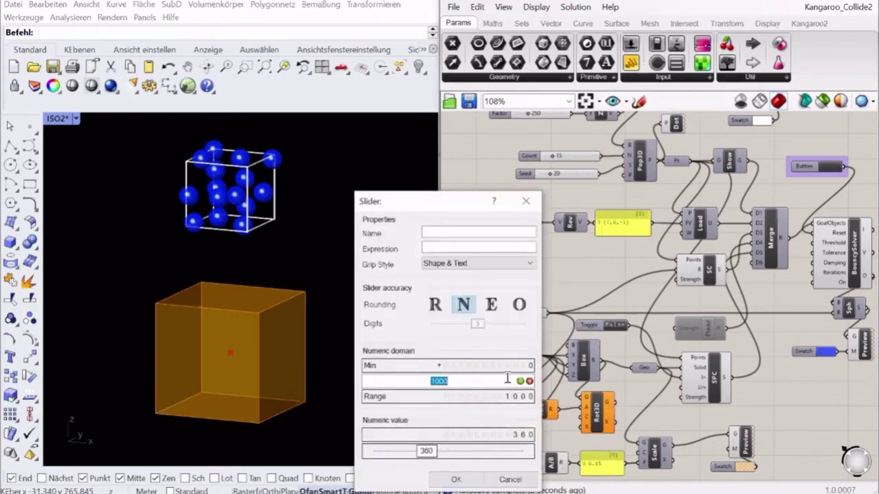
key(Return)
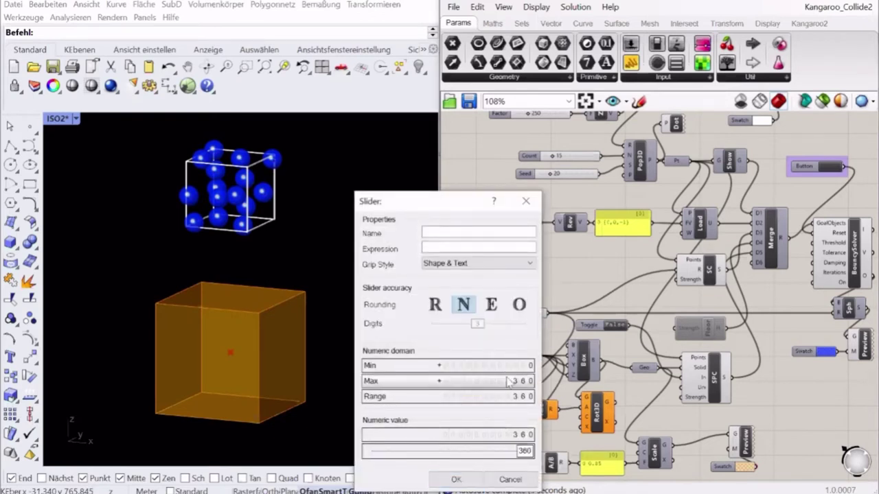
click(470, 478)
drag(527, 413, 528, 410)
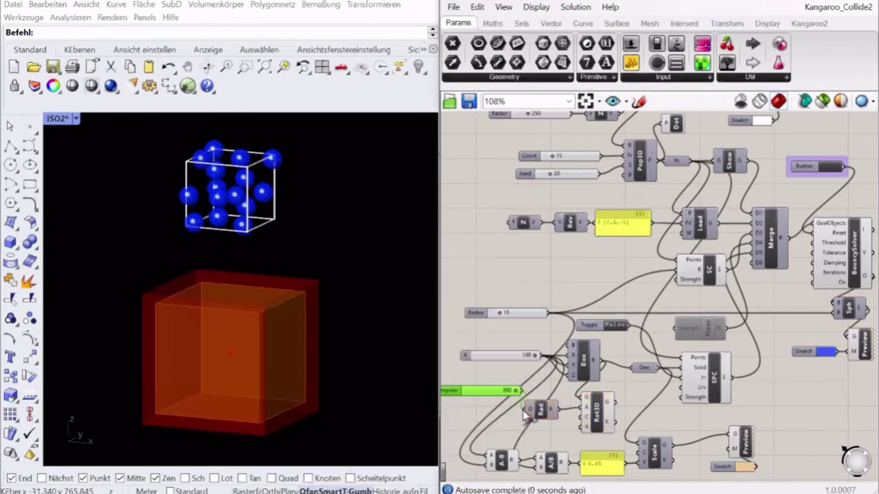
click(598, 409)
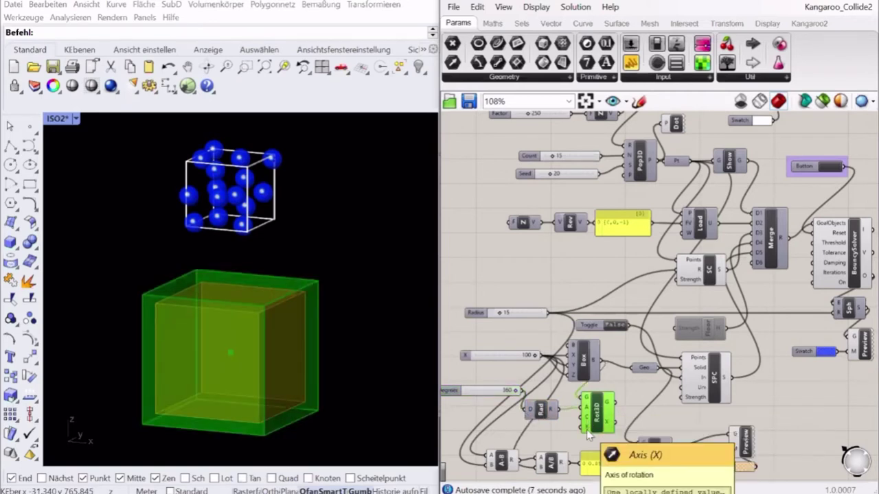
Add an XZ Plane component below the Radians component and connect it to the Axis input of Rotate 3D.
click(555, 438)
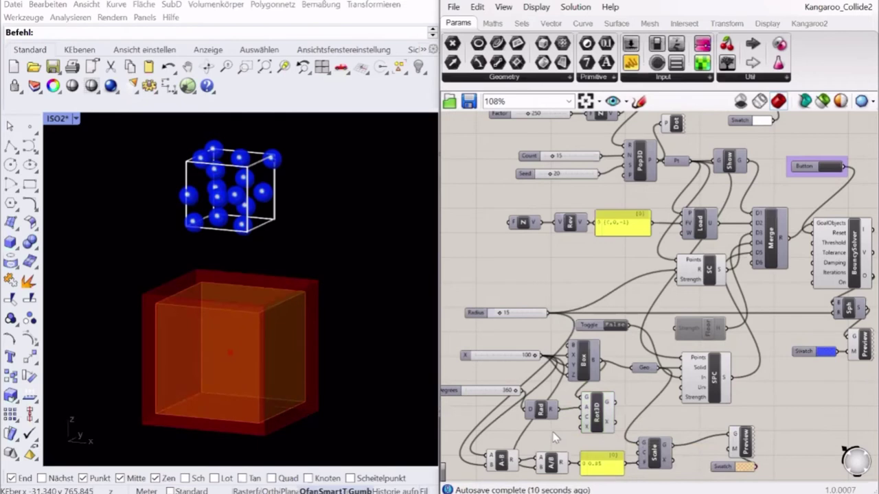
double_click(555, 435)
text(xz)
click(549, 415)
click(588, 420)
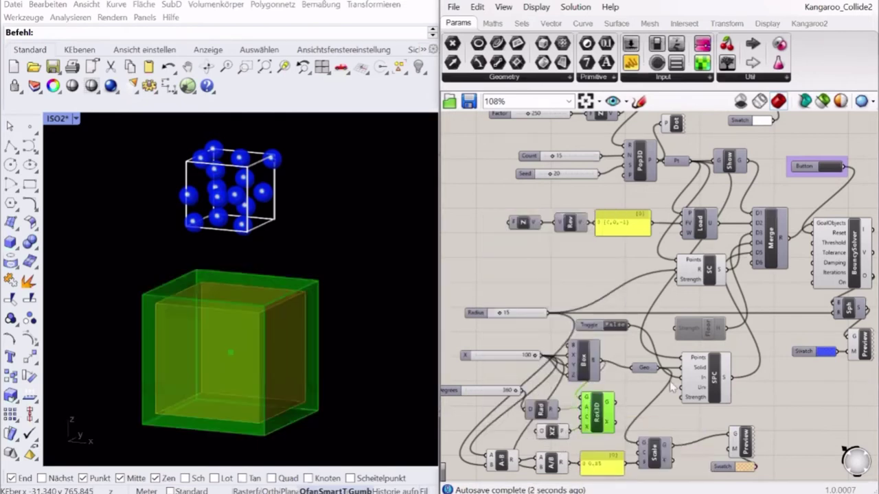
Set the Degrees slider to 70.
drag(514, 393, 483, 394)
click(493, 393)
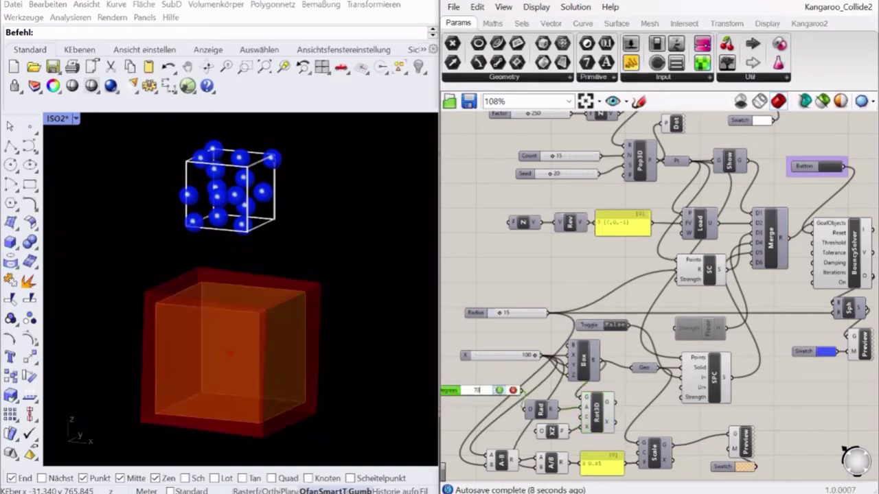
text(70)
key(Return)
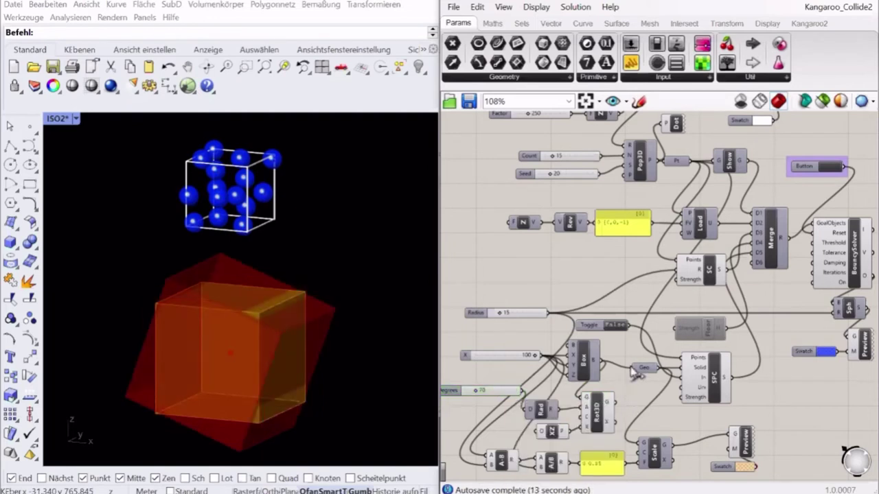
Feed the Rotate 3D geometry output into the Geo parameter instead of the Box, and hide the Rotate 3D preview.
drag(633, 371, 620, 406)
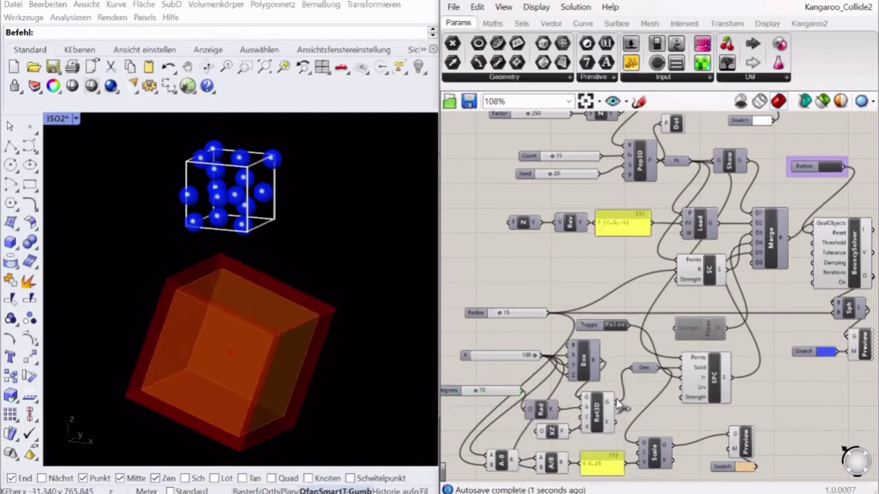
click(604, 412)
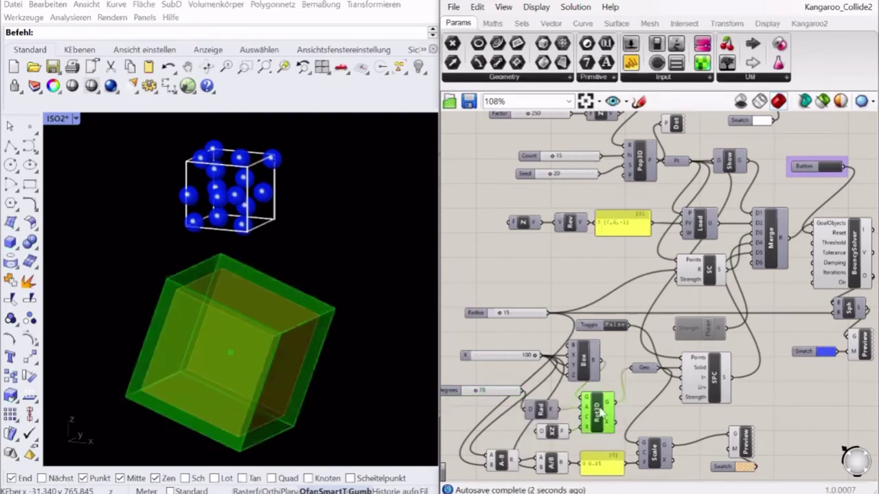
click(552, 433)
click(552, 409)
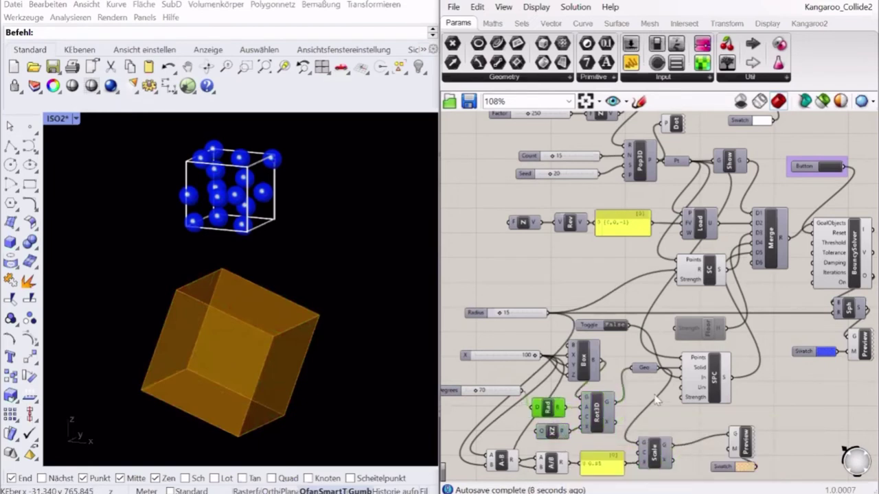
click(591, 370)
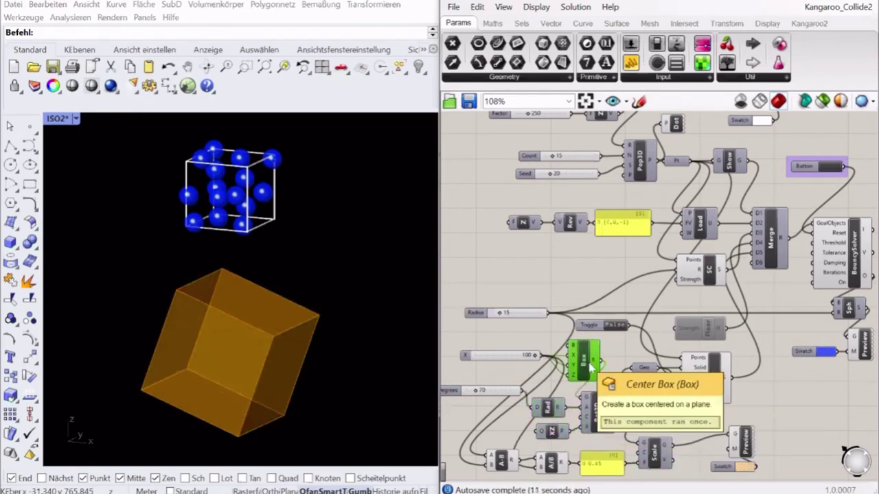
Move the SPC component slightly away from the Geo parameter and restart the simulation with the rotated box.
scroll(590, 304, down, 2)
right_drag(656, 320, 656, 325)
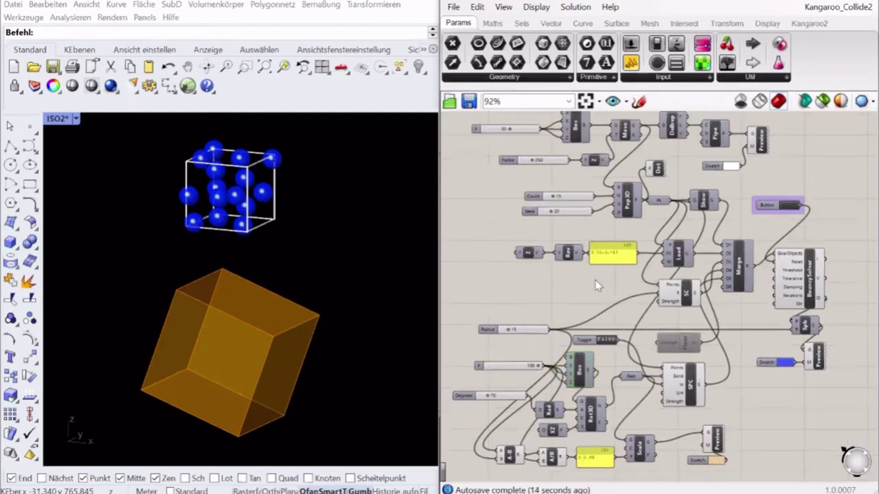
click(703, 382)
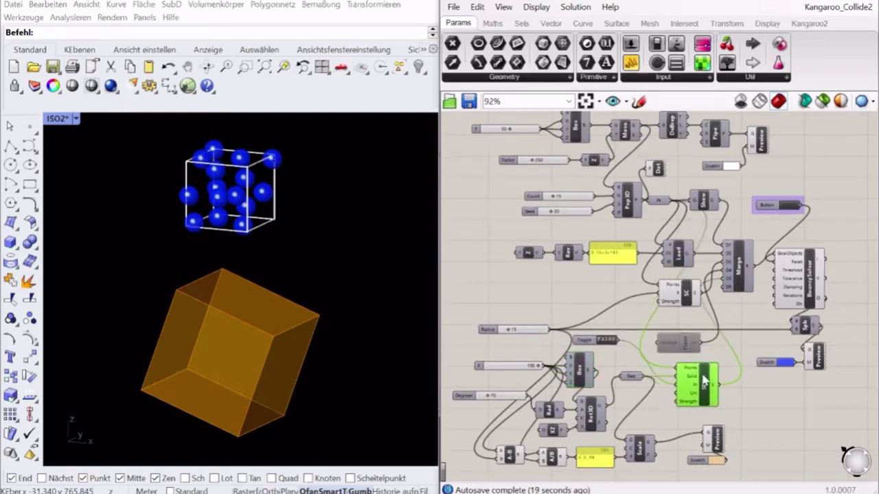
click(754, 316)
click(791, 212)
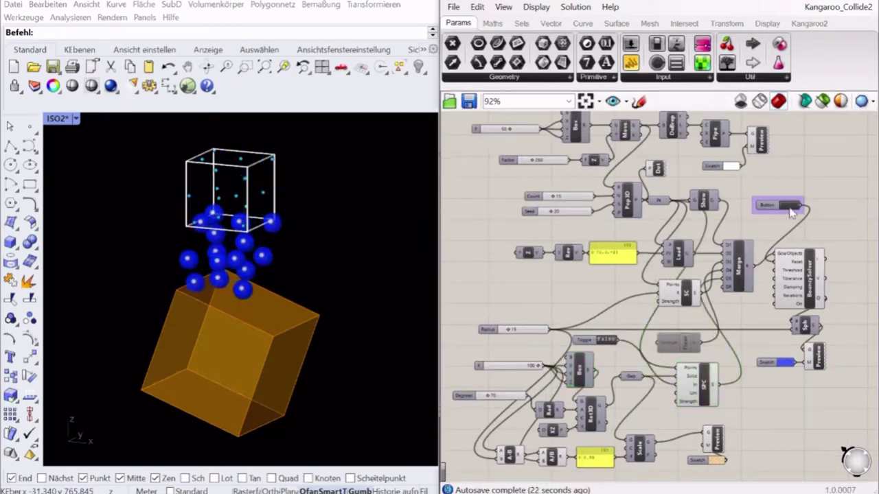
click(789, 206)
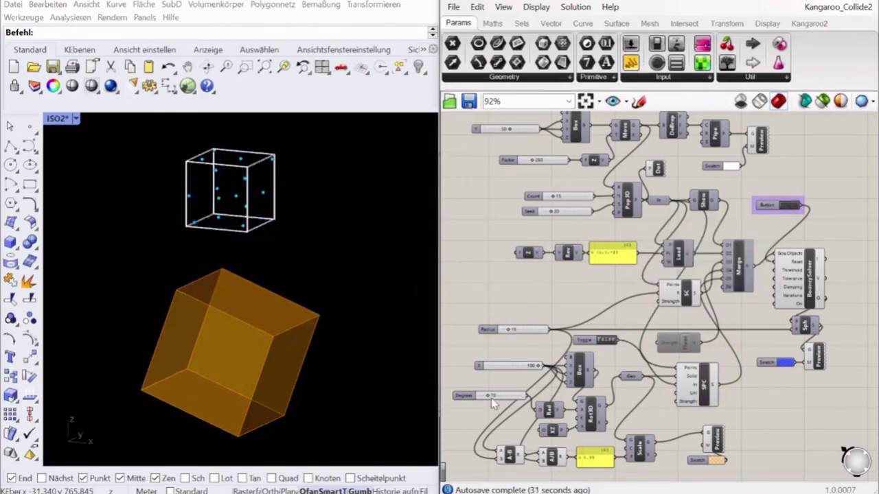
Try a Degrees slider value of 100 and restart the simulation.
mouse_move(492, 403)
mouse_down()
mouse_move(484, 400)
mouse_move(495, 403)
mouse_up()
click(795, 209)
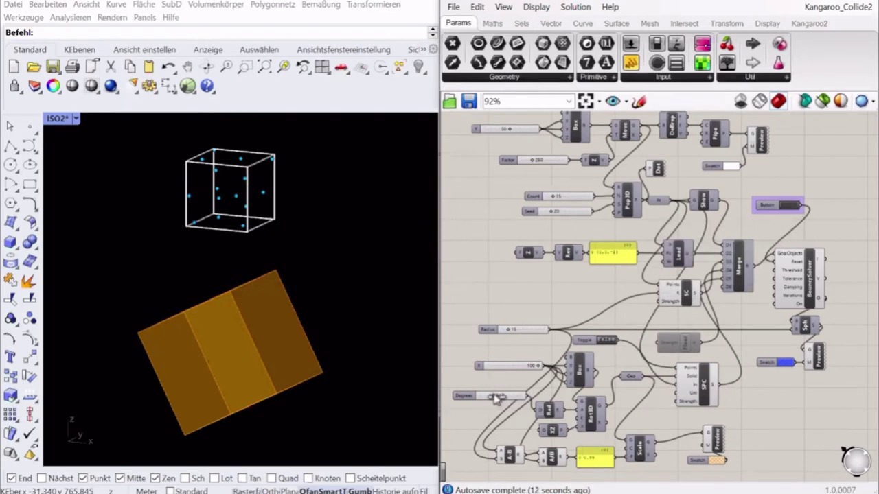
mouse_move(495, 401)
mouse_down()
mouse_move(509, 400)
mouse_move(495, 399)
mouse_up()
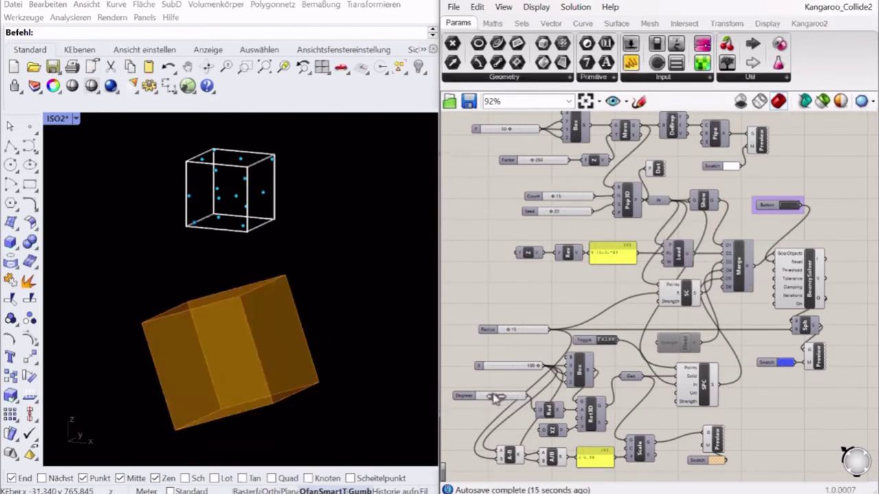
click(792, 204)
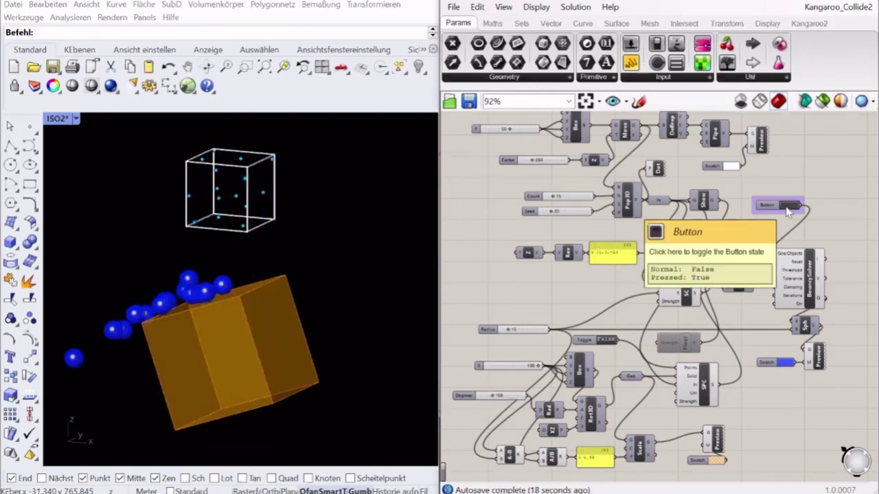
click(788, 211)
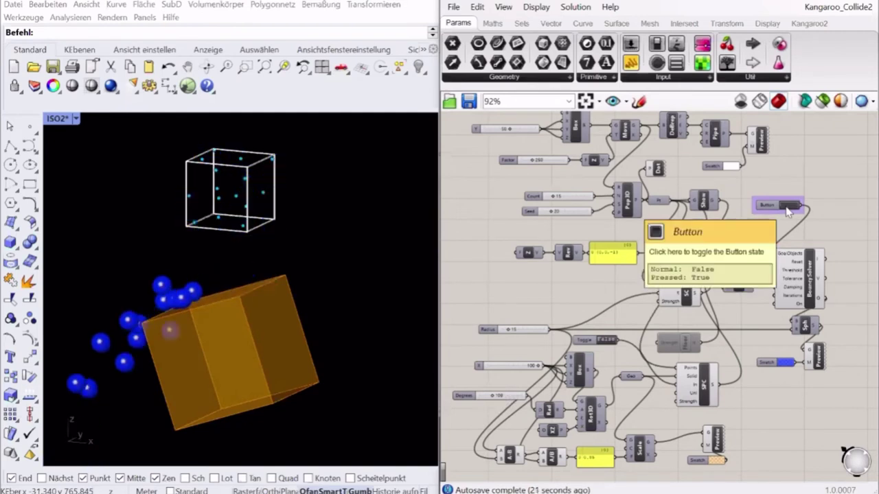
Return the Degrees slider to 70.
double_click(507, 397)
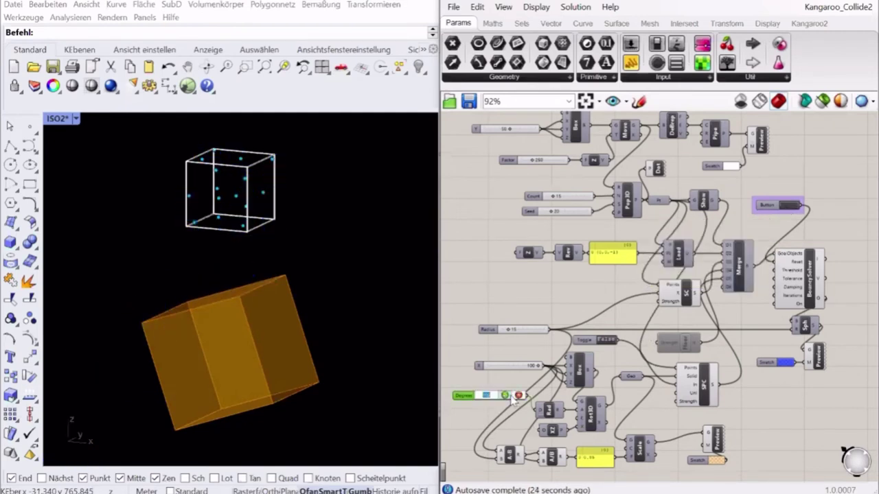
text(70)
key(Return)
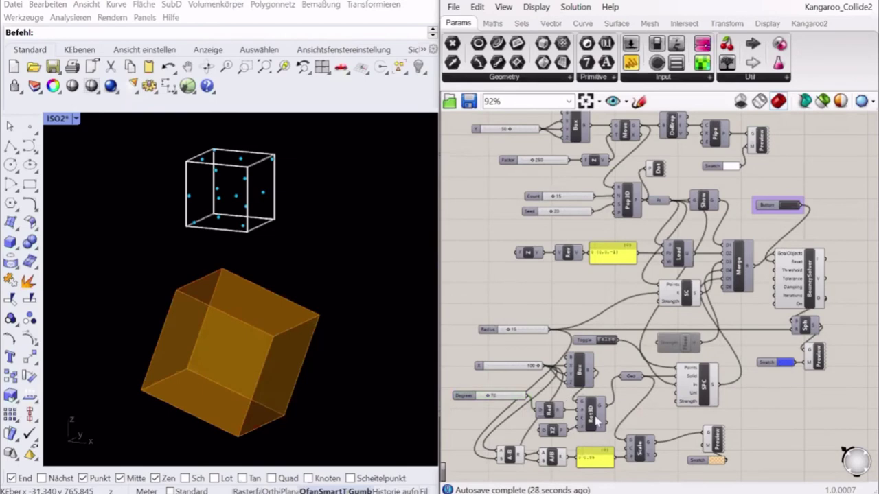
Move the Subtraction, Division, Panel and Scale components further down to make room below Rotate 3D.
click(625, 400)
scroll(626, 402, up, 4)
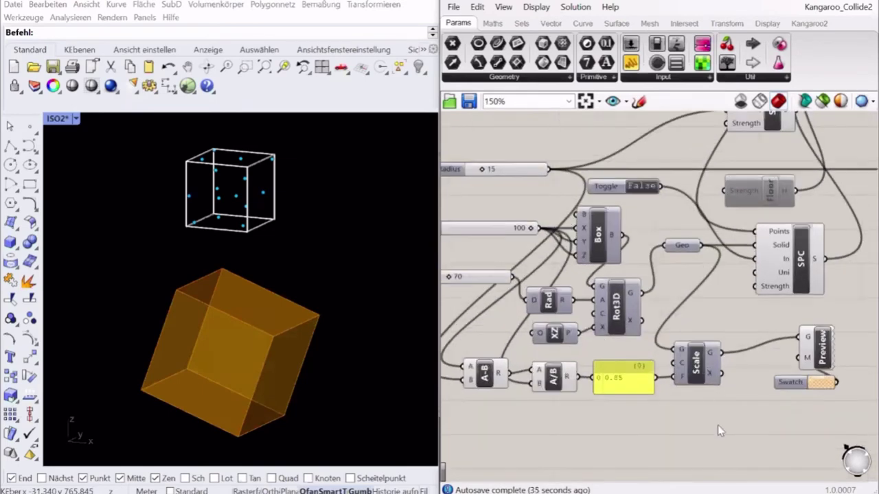
drag(718, 425, 474, 366)
drag(696, 368, 693, 426)
Add a Sphere component below Rotate 3D and connect the X slider to its Radius input.
double_click(591, 362)
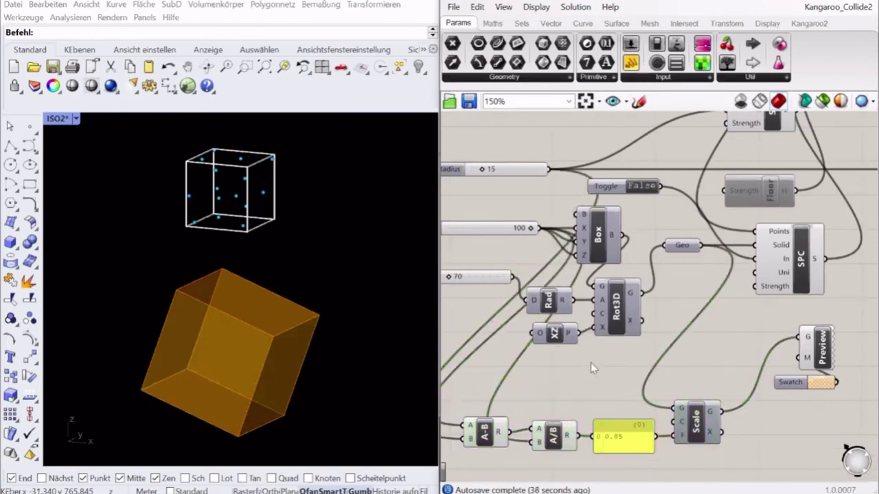
text(ssp)
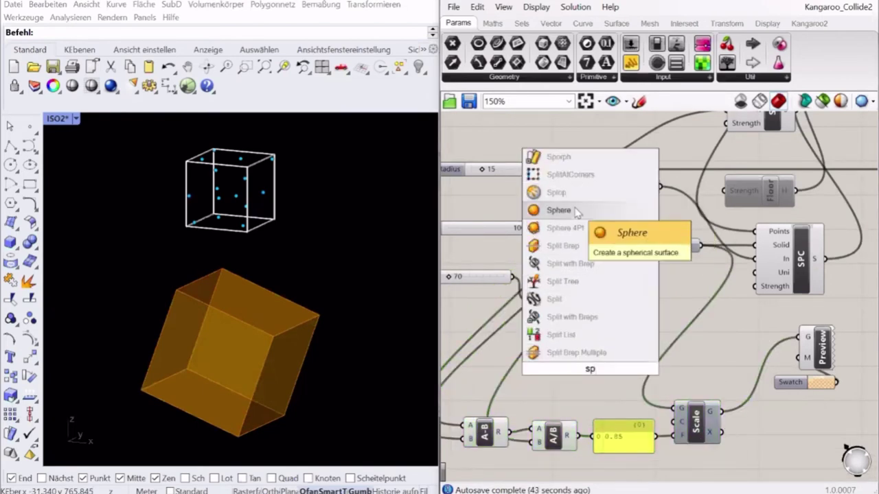
click(558, 210)
scroll(597, 360, down, 2)
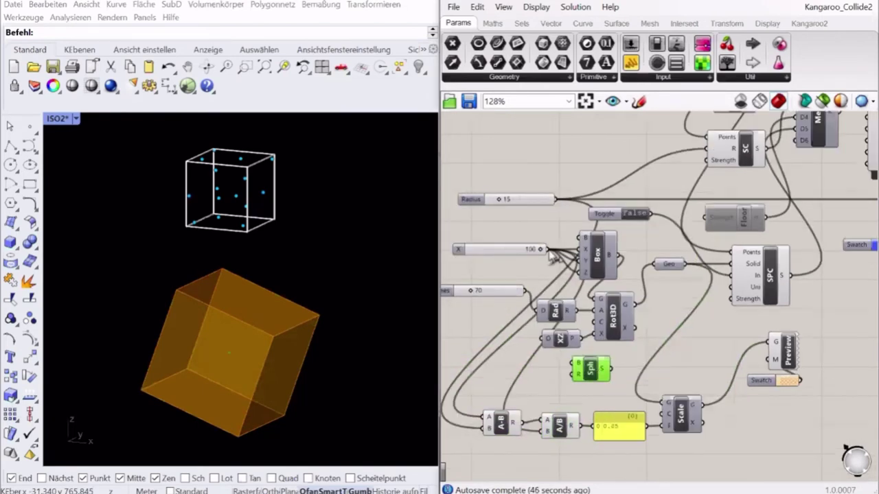
drag(548, 250, 613, 364)
Replace the Geo parameter's source with the Sphere output and hide the Sphere component's preview.
click(669, 266)
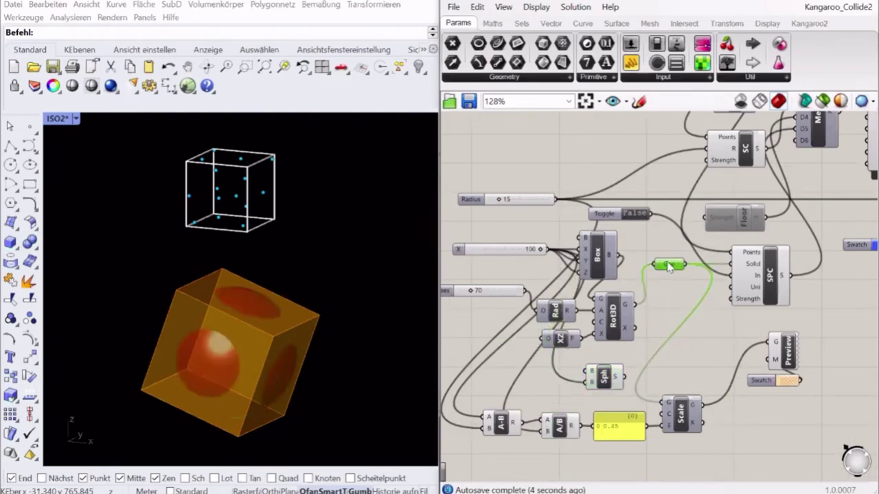
drag(661, 298, 624, 376)
click(605, 377)
key(ctrl+q)
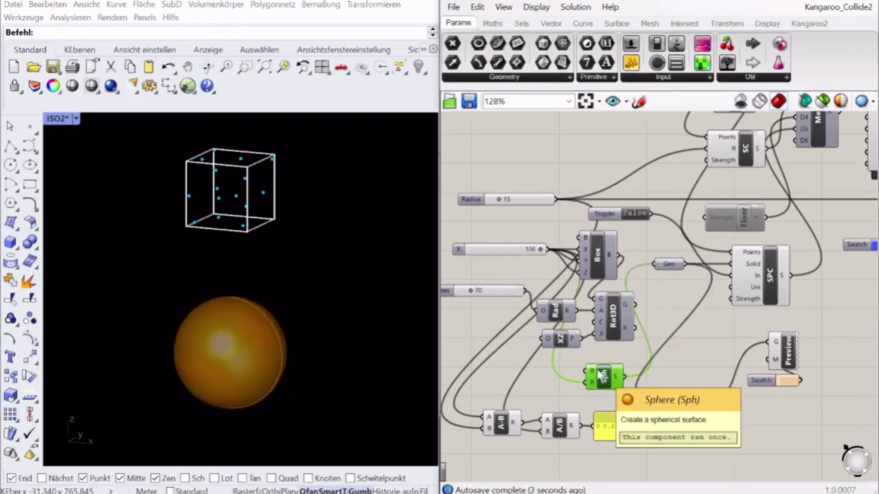
Shift the Geo parameter slightly towards SPC and restart the simulation with the sphere as collider.
click(525, 382)
scroll(678, 286, down, 4)
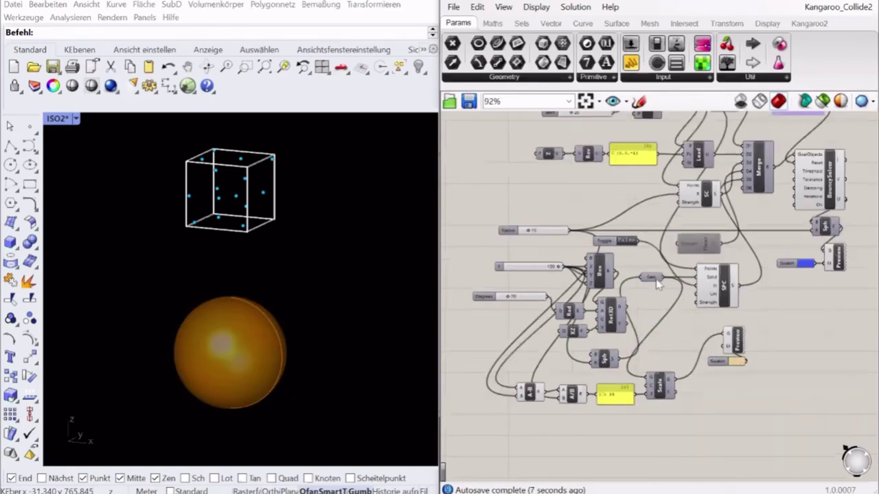
click(665, 280)
right_drag(677, 309, 678, 360)
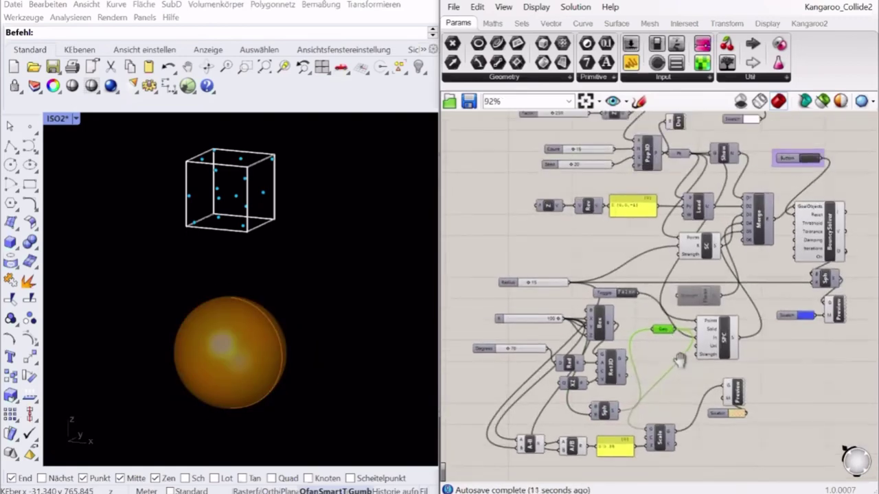
click(811, 162)
click(818, 158)
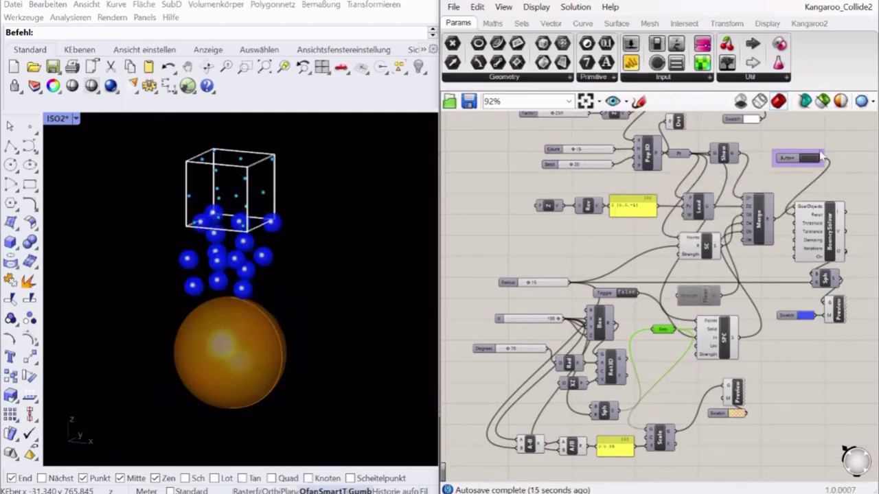
Rerun the simulation while viewing all four viewports, and maximize the ISO2 viewport again.
double_click(57, 120)
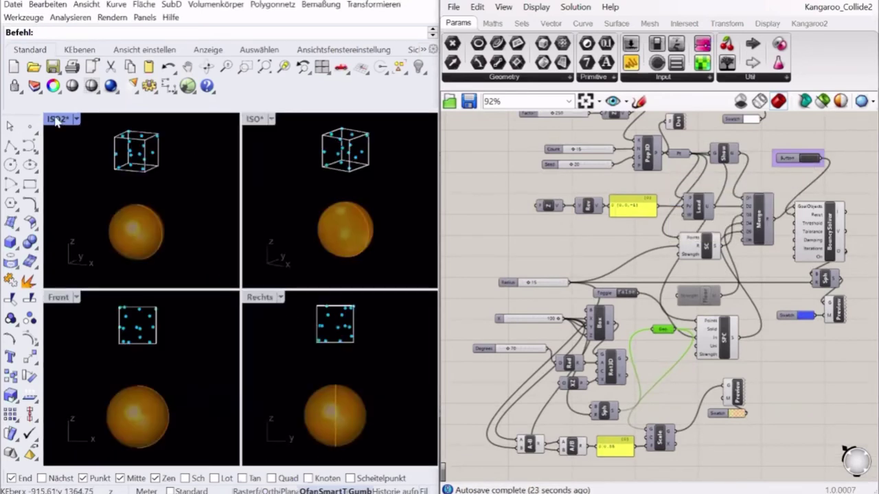
click(814, 159)
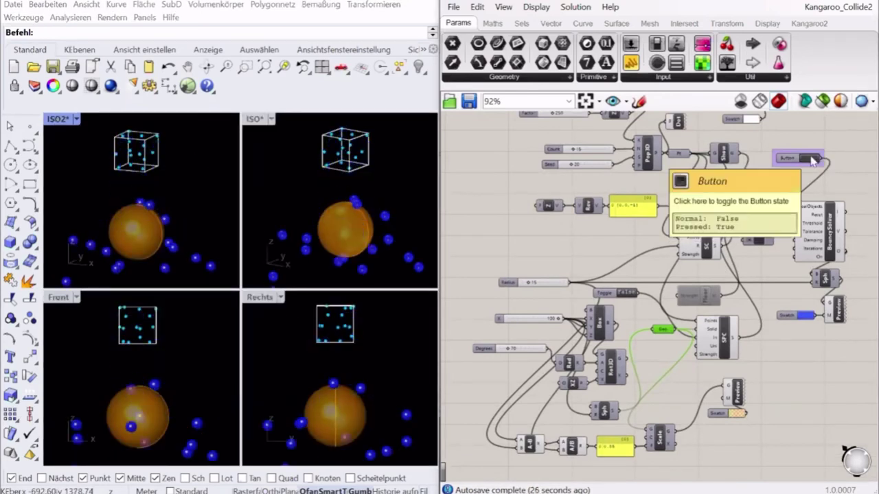
click(813, 160)
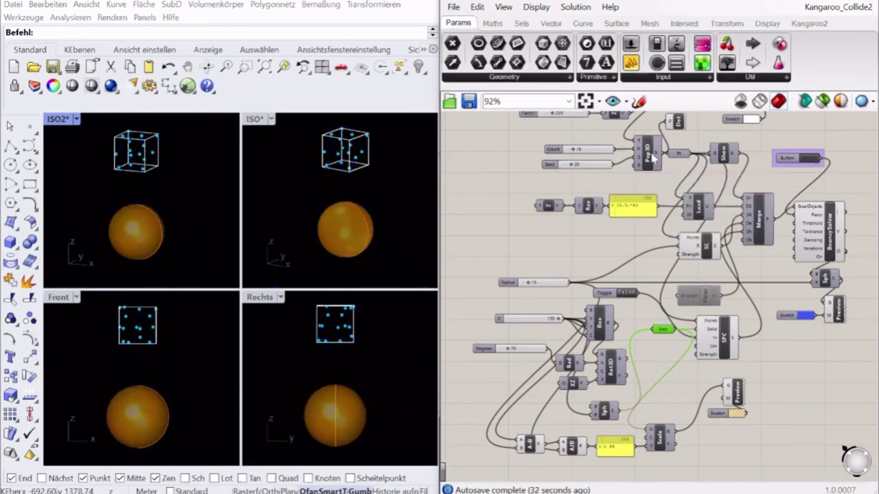
double_click(67, 120)
Move the Toggle next to the Floor component and set it to True for the Interior input of SPC.
click(520, 233)
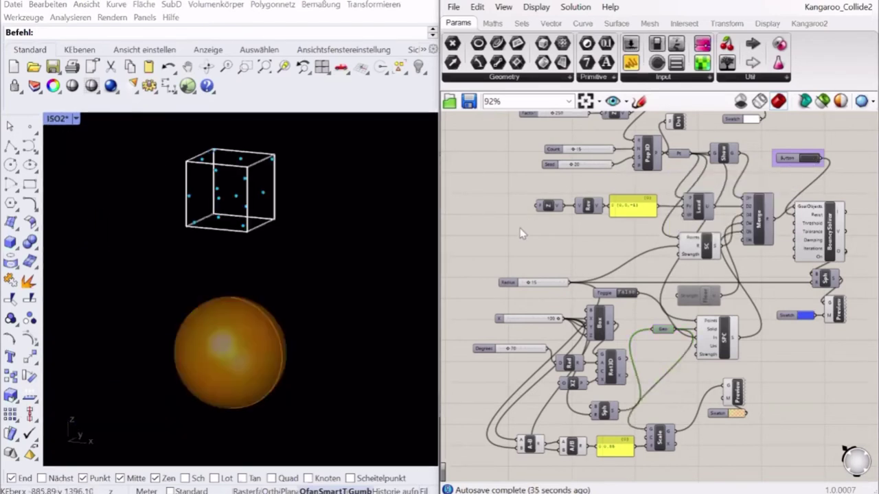
drag(604, 295, 622, 299)
click(723, 335)
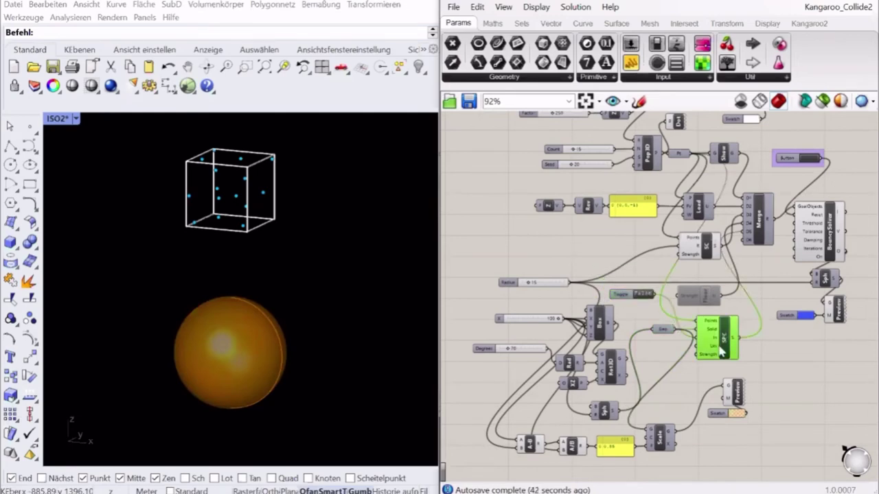
scroll(721, 334, up, 4)
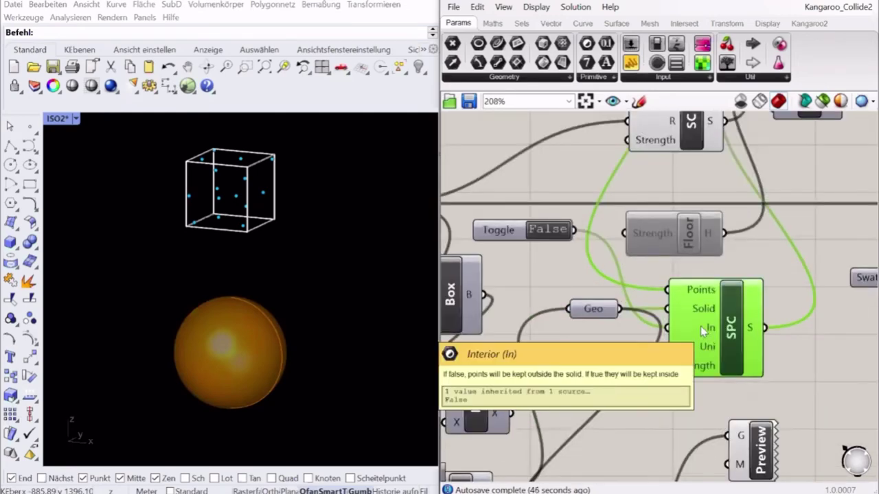
double_click(549, 230)
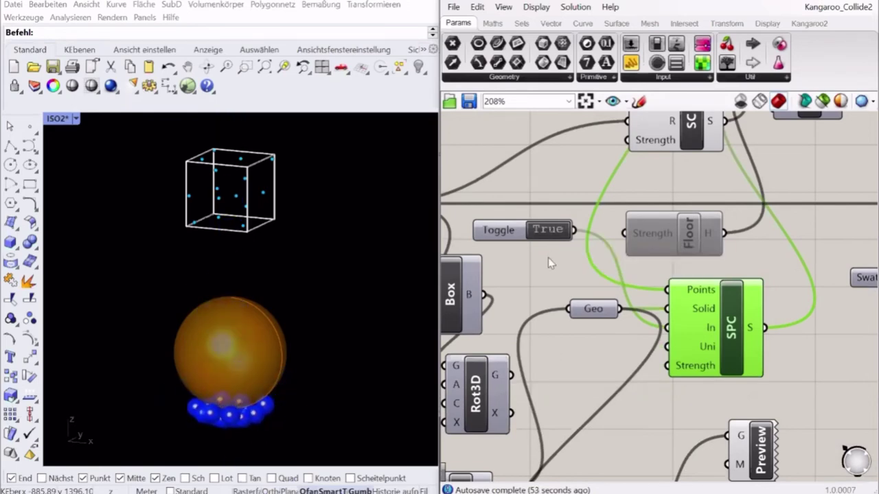
click(548, 259)
scroll(746, 226, down, 5)
scroll(657, 309, up, 2)
right_drag(502, 342, 556, 326)
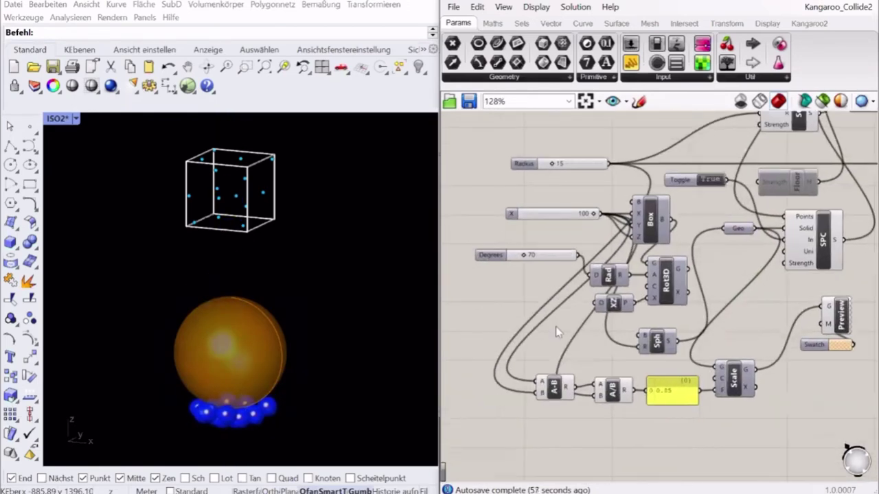
Turn on the Sphere component's preview and maximize the Front viewport in place of ISO2.
click(659, 339)
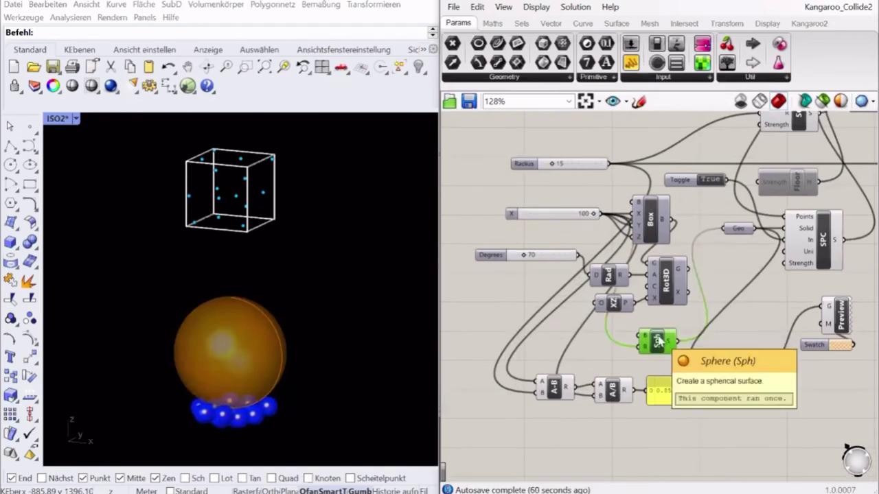
click(743, 311)
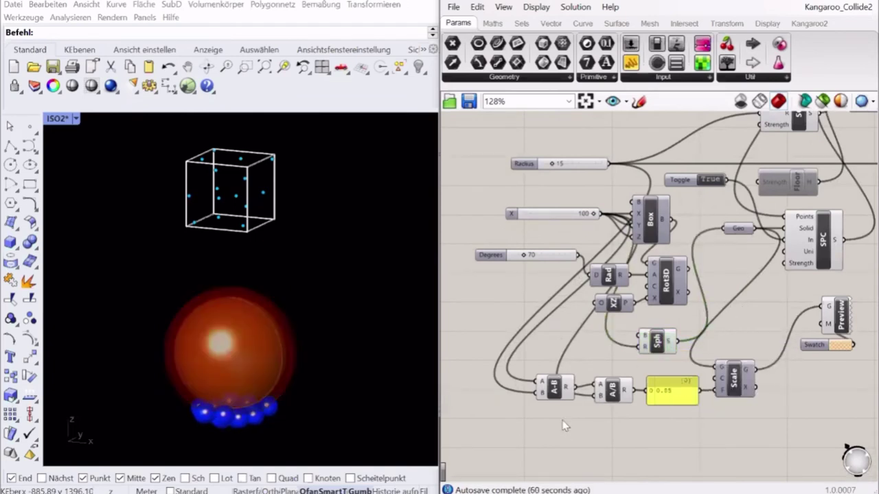
double_click(69, 119)
double_click(66, 301)
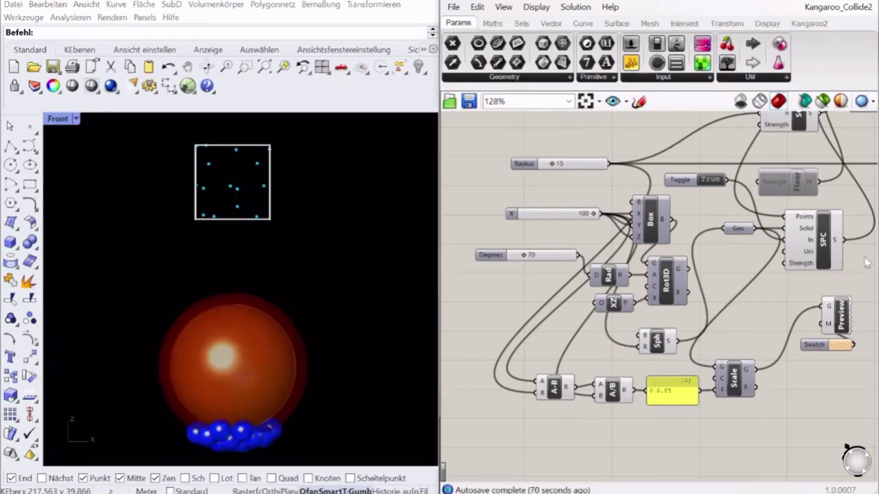
Highlight the small spheres through their Preview component and examine their position relative to the collider sphere in the Front viewport.
click(821, 234)
right_drag(801, 282, 675, 286)
click(850, 206)
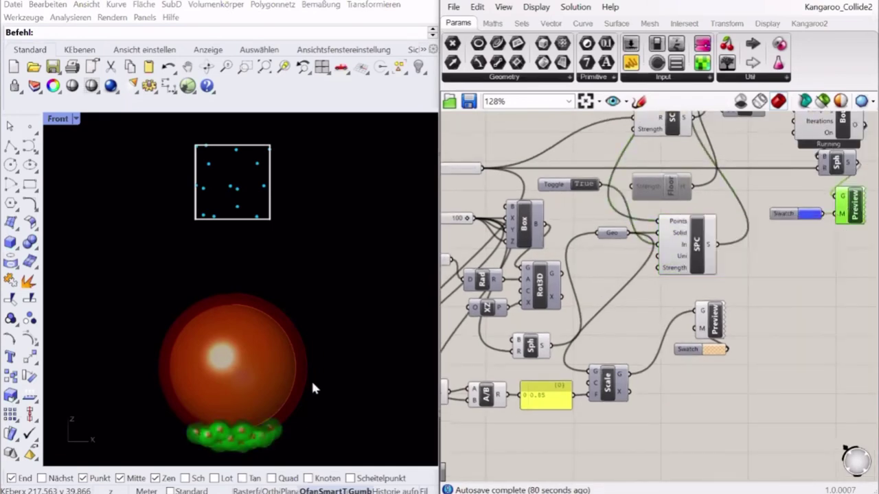
scroll(232, 461, up, 3)
scroll(229, 457, down, 4)
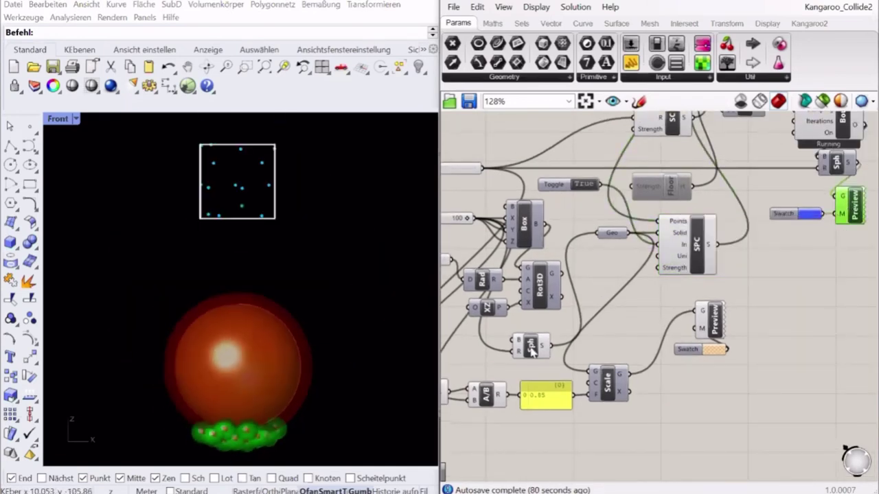
click(798, 302)
Add an Addition component below the Subtraction and feed it the X slider as A and the Radius slider as B.
scroll(796, 302, down, 2)
right_drag(470, 416, 539, 389)
double_click(548, 384)
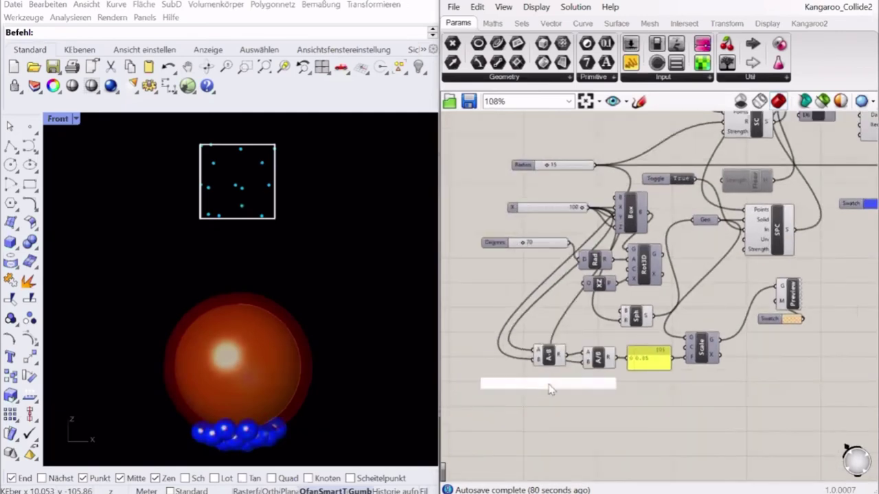
text(add)
click(538, 369)
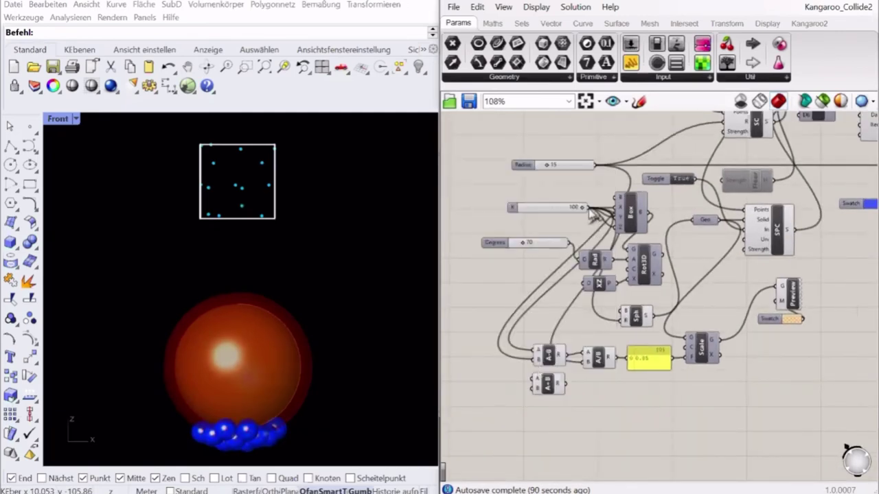
drag(583, 208, 534, 380)
drag(595, 165, 535, 388)
Duplicate the Division component and its panel for the Addition result, and connect the copied panel to Scale's factor input.
drag(597, 362, 604, 391)
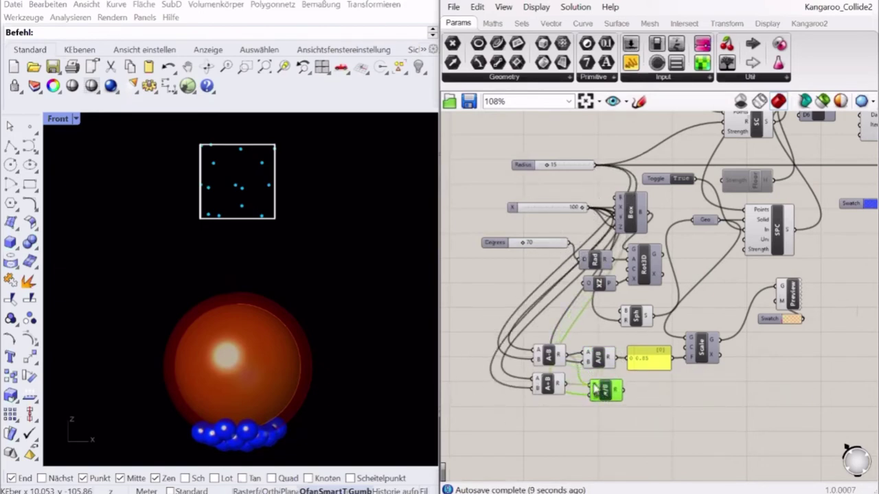
alt+drag(649, 358, 654, 400)
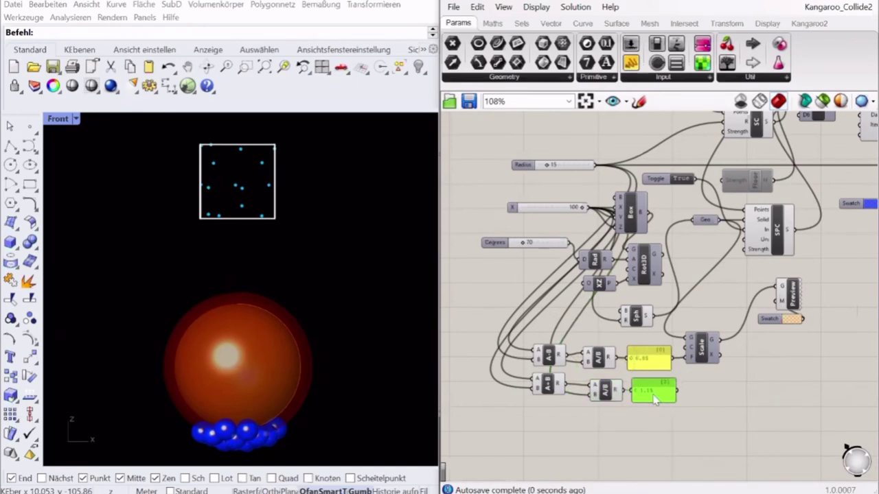
drag(685, 355, 689, 387)
click(702, 376)
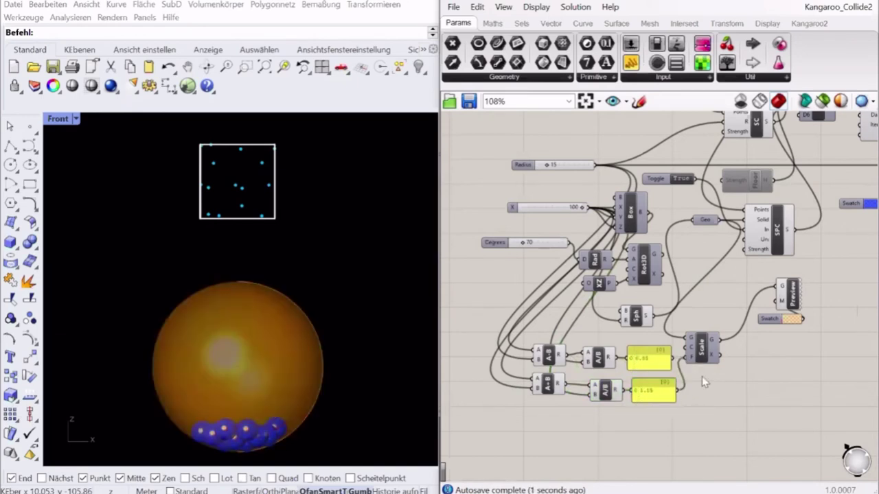
Move the Scale component farther from the panels and align the Addition, Division and panel in one row.
drag(707, 357, 733, 369)
click(728, 384)
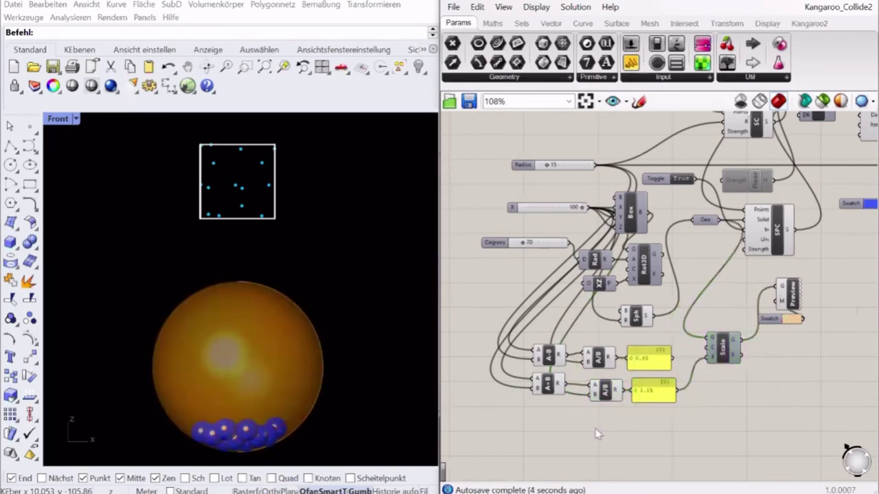
drag(661, 431, 548, 388)
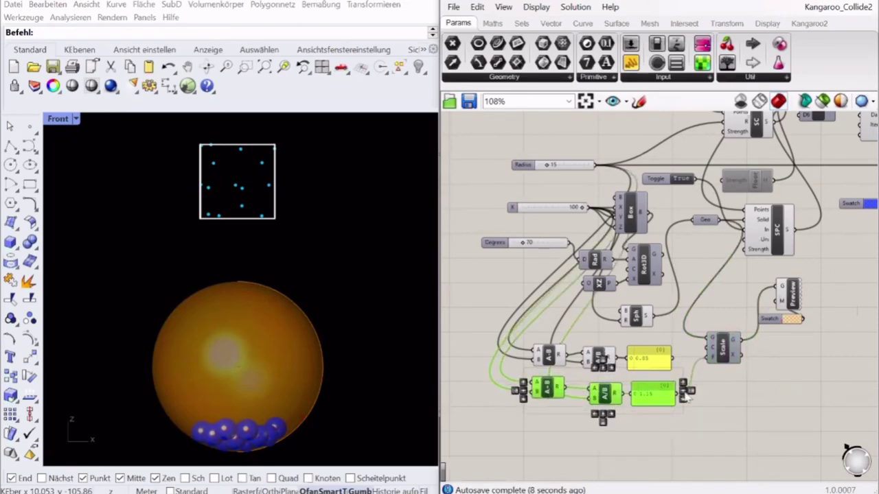
click(665, 416)
Rerun the simulation with the enlarged shell and switch from the Front viewport to a maximized ISO2 viewport.
scroll(666, 416, down, 4)
scroll(639, 350, up, 3)
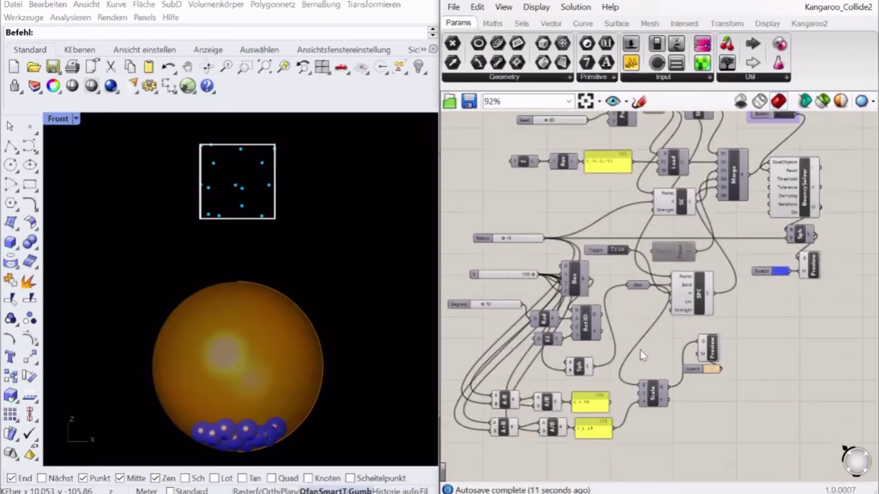
right_drag(652, 330, 668, 345)
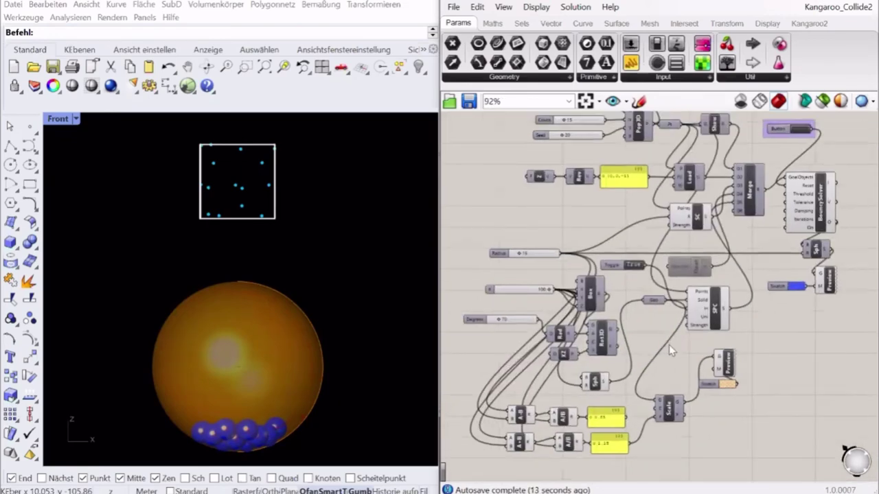
click(800, 130)
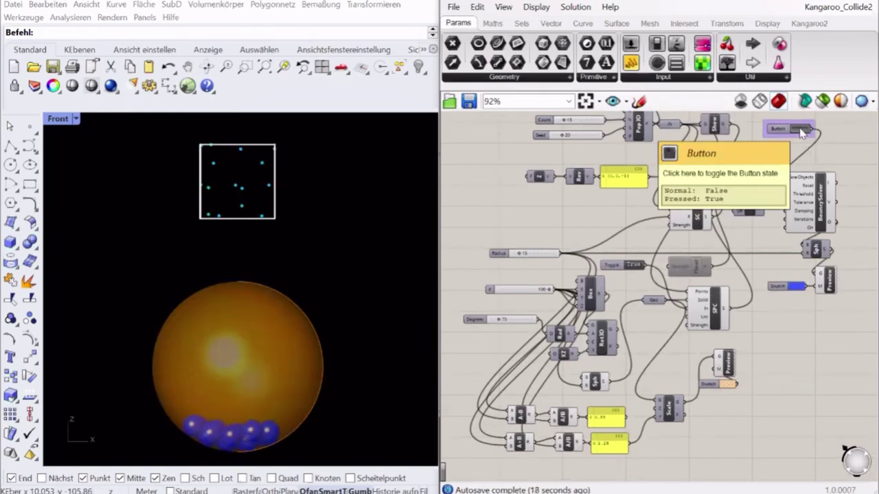
double_click(58, 118)
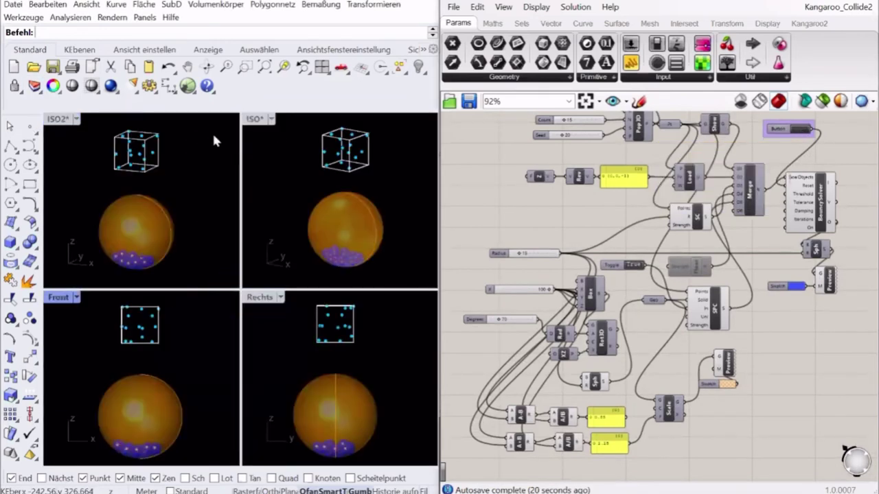
double_click(67, 120)
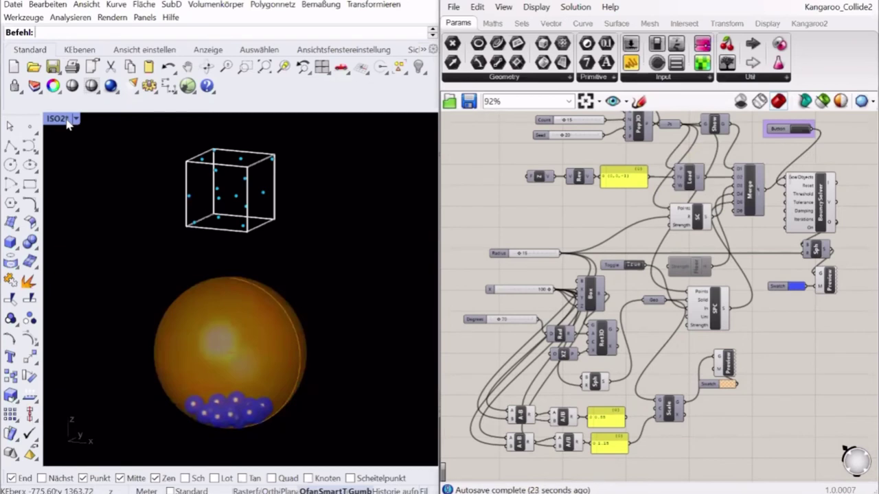
click(803, 129)
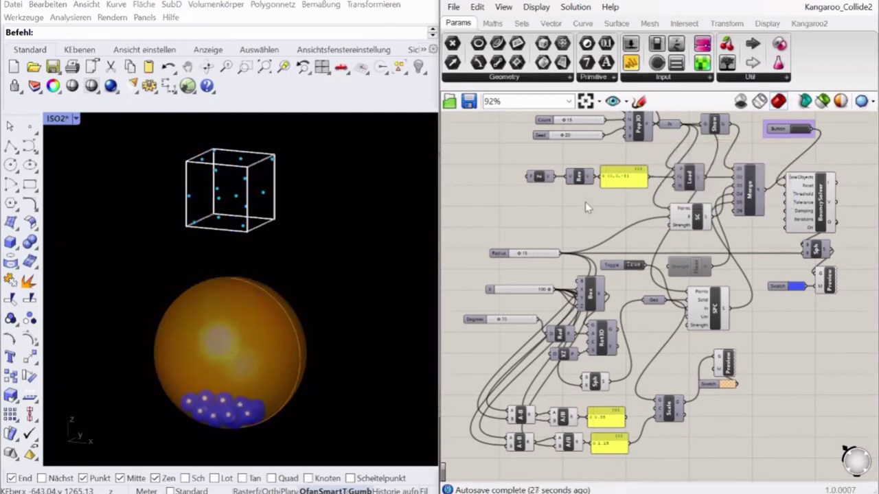
Set the Count slider of the Populate 3D component to 25 and restart the simulation.
right_drag(602, 213, 609, 235)
scroll(601, 276, down, 2)
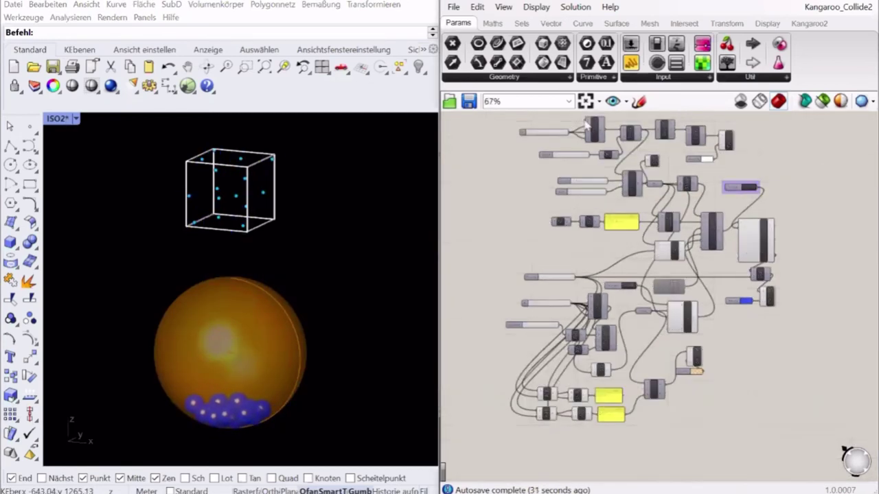
scroll(579, 133, up, 3)
scroll(578, 130, up, 1)
right_drag(562, 146, 559, 186)
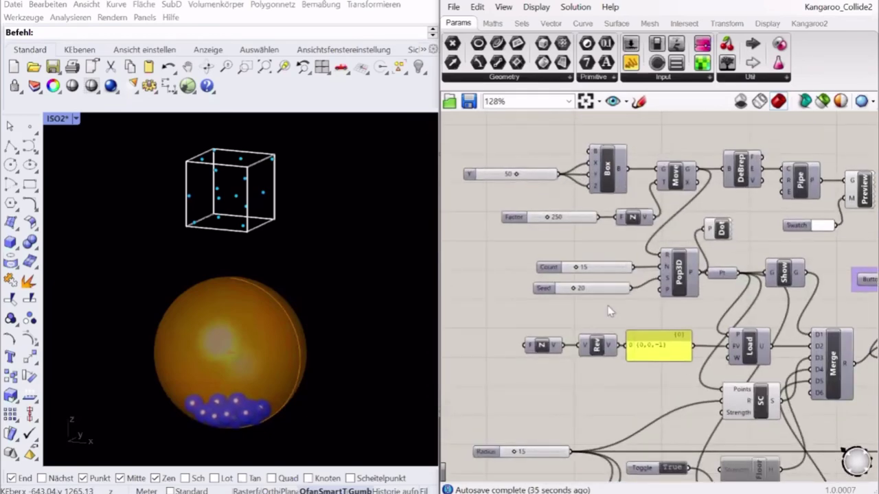
right_drag(607, 304, 604, 270)
mouse_move(580, 235)
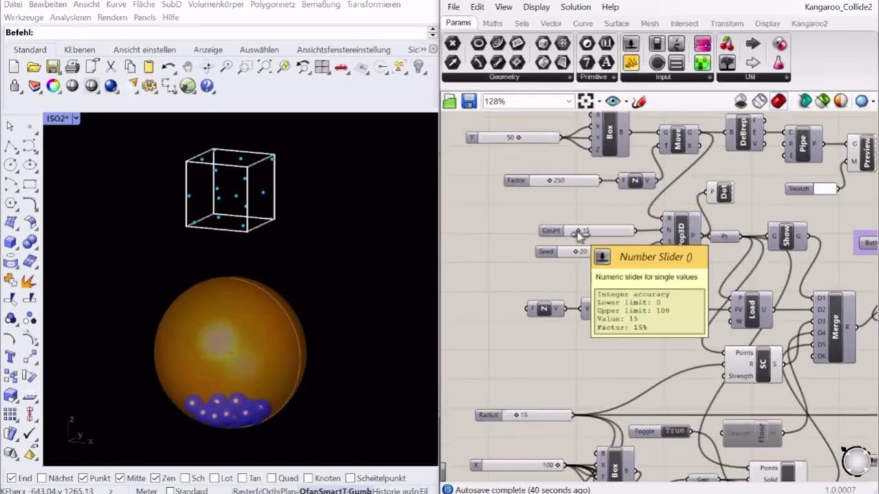
drag(580, 235, 585, 236)
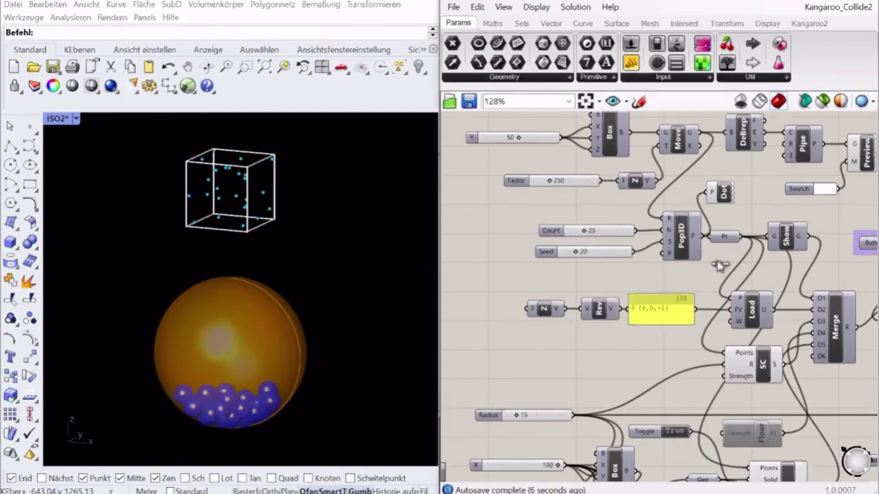
right_drag(821, 262, 787, 260)
click(869, 242)
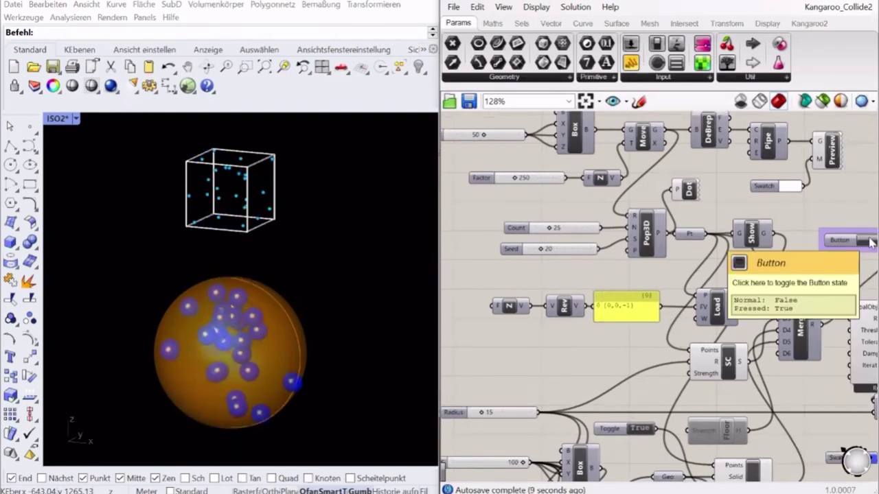
Set the Count slider back to 15 and restart the simulation.
double_click(578, 232)
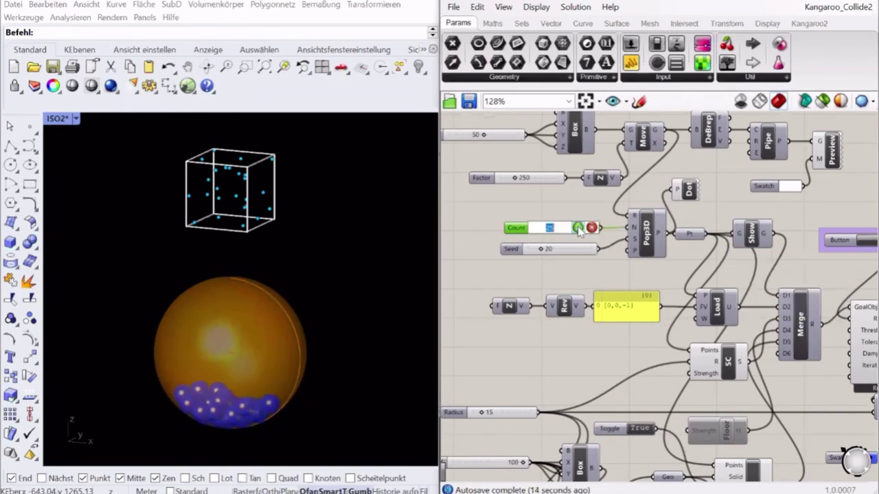
text(15)
click(579, 228)
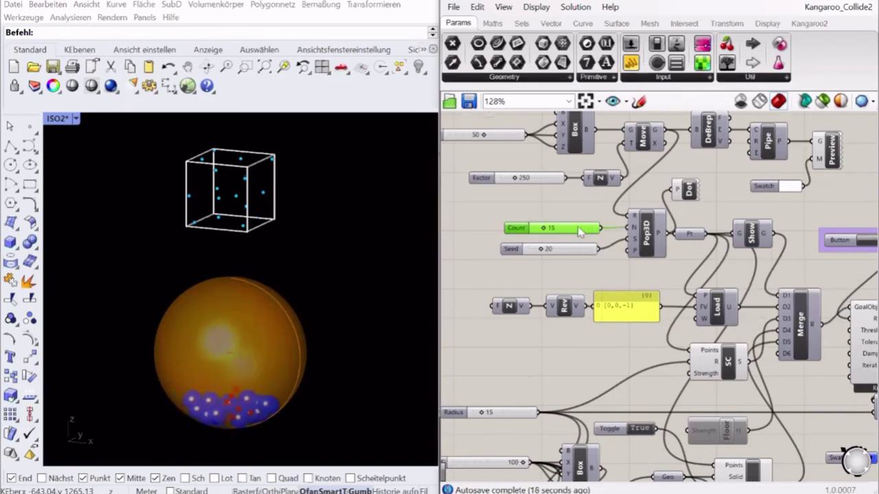
click(869, 242)
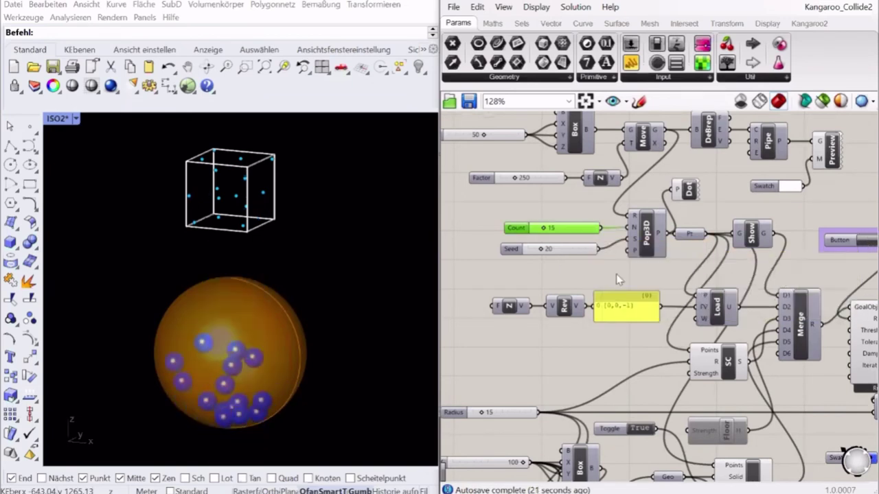
click(530, 273)
Set the Seed slider of the Populate 3D component to 42 and restart the simulation.
click(560, 249)
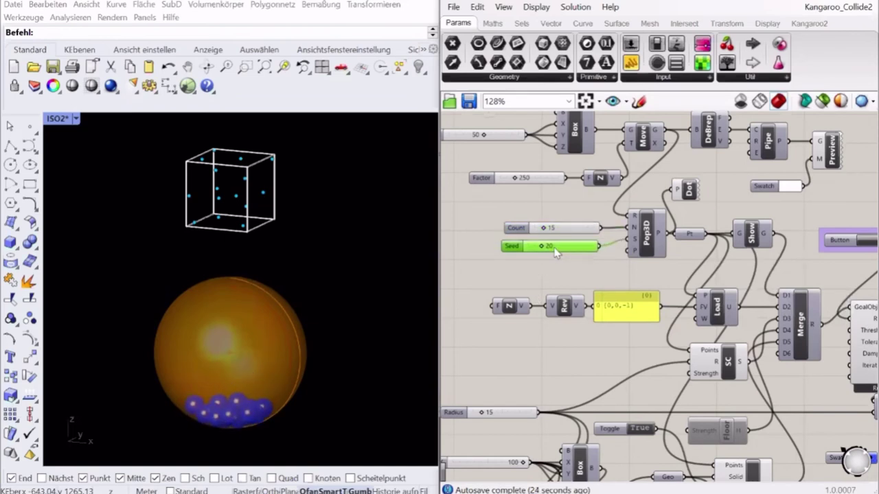
drag(542, 250, 555, 248)
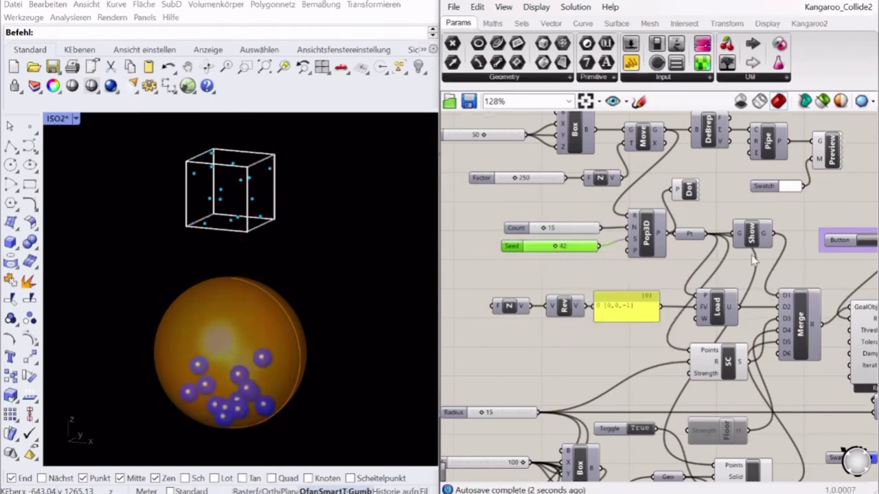
click(866, 246)
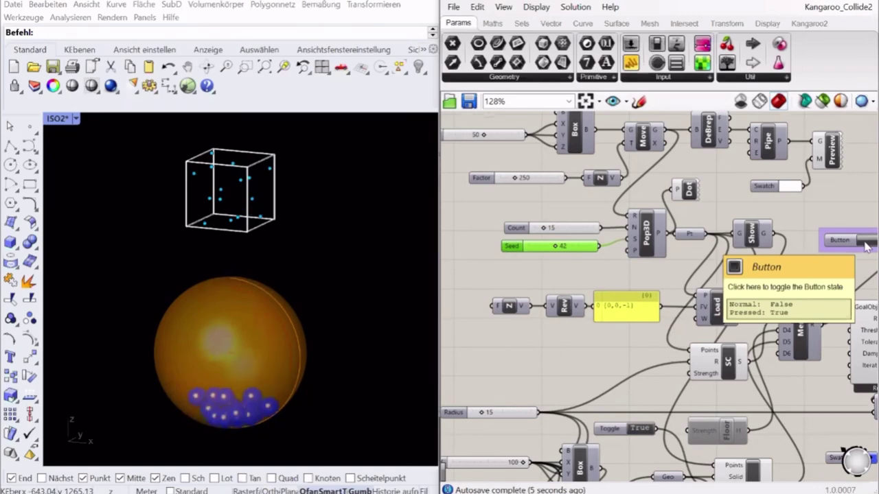
click(866, 246)
click(608, 344)
Set the Radius slider to 42 and restart the simulation with the larger spheres.
right_drag(610, 346, 624, 250)
mouse_move(495, 317)
mouse_down()
mouse_move(520, 319)
mouse_move(494, 318)
mouse_move(516, 321)
mouse_move(501, 324)
mouse_move(510, 315)
mouse_up()
scroll(484, 283, down, 1)
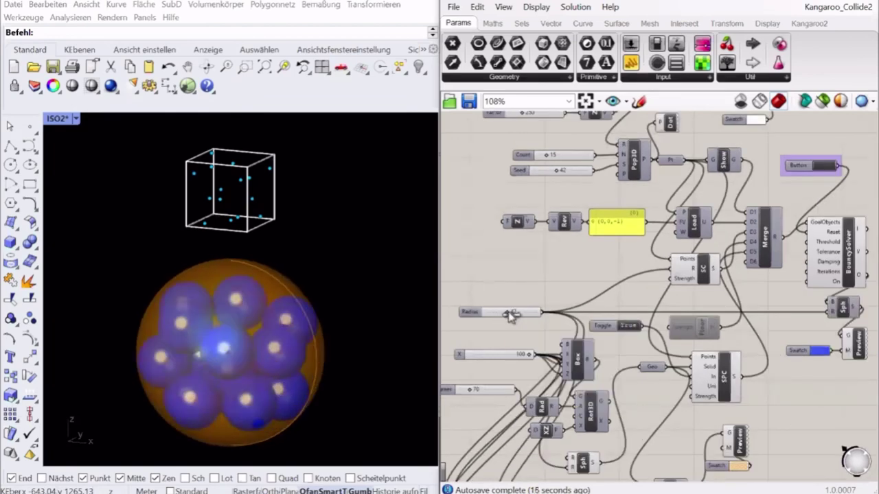
click(827, 166)
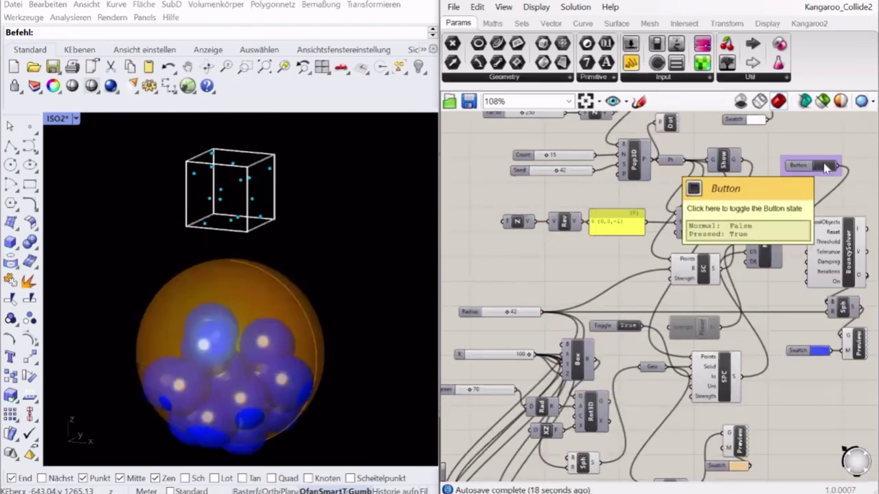
click(827, 166)
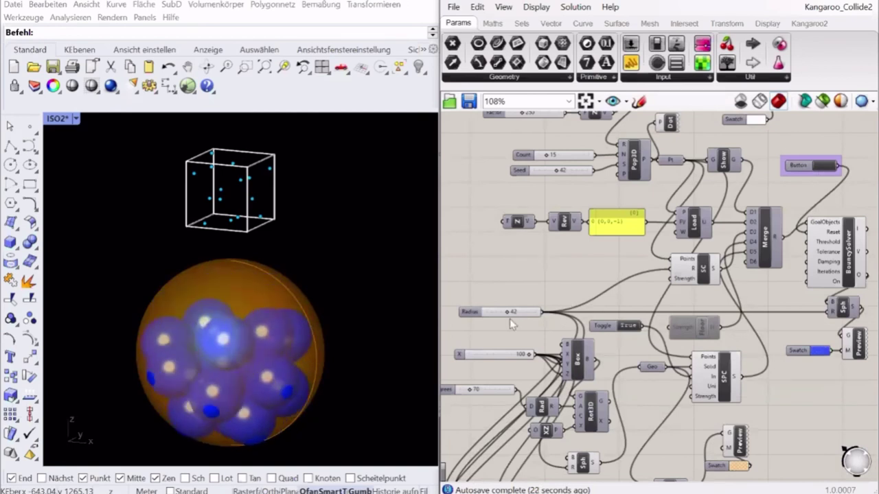
Set the Radius slider back to 15.
drag(507, 313, 493, 313)
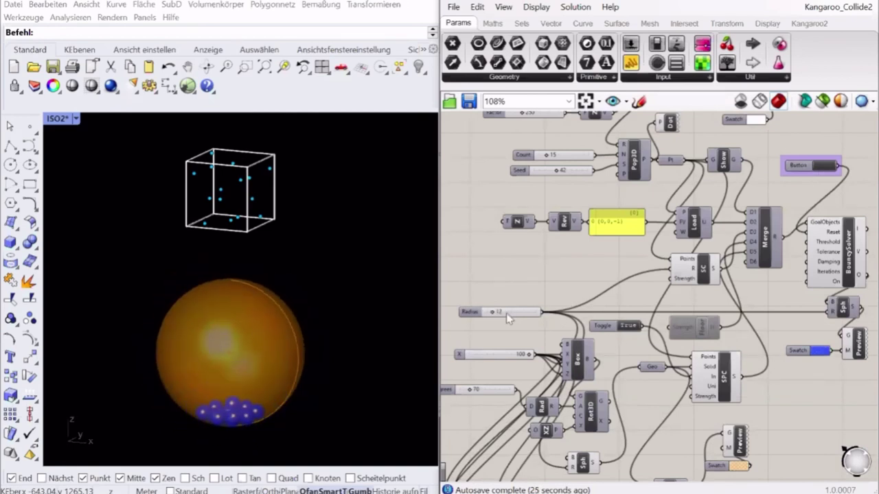
double_click(507, 313)
text(15)
key(Return)
click(518, 270)
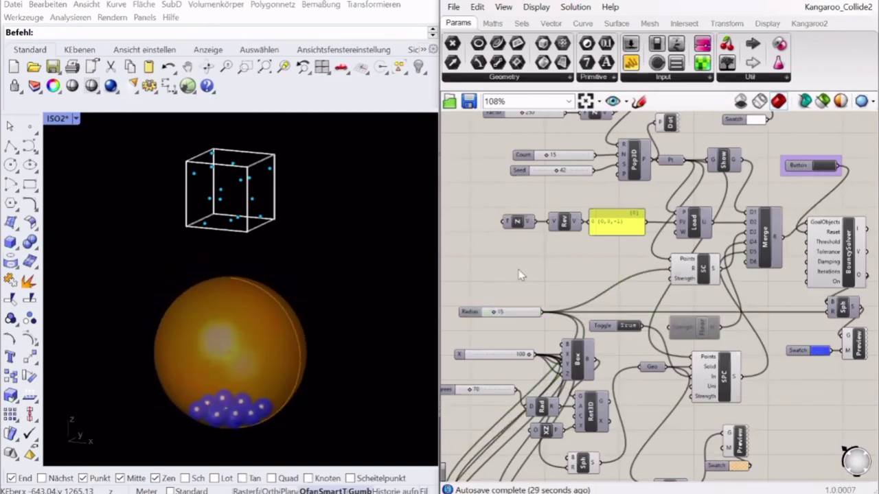
Replace the Geo parameter's input with the Box output and restart the simulation.
right_drag(547, 321, 556, 293)
click(589, 328)
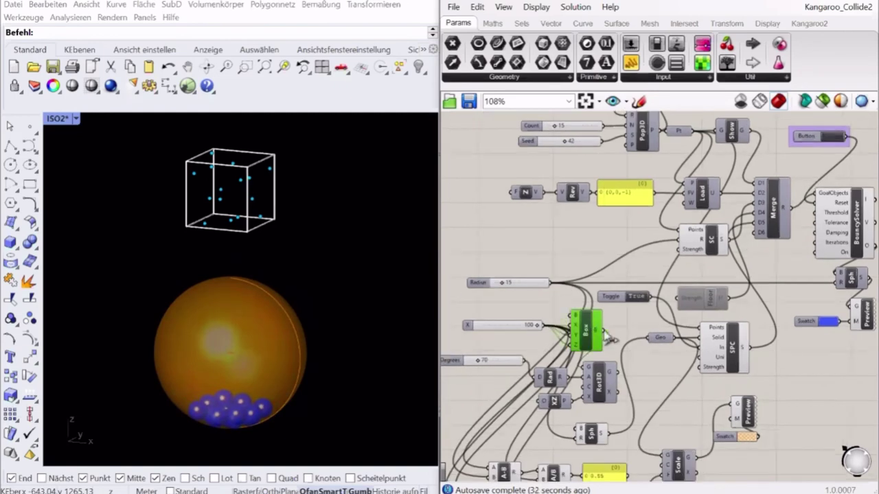
drag(649, 343, 650, 342)
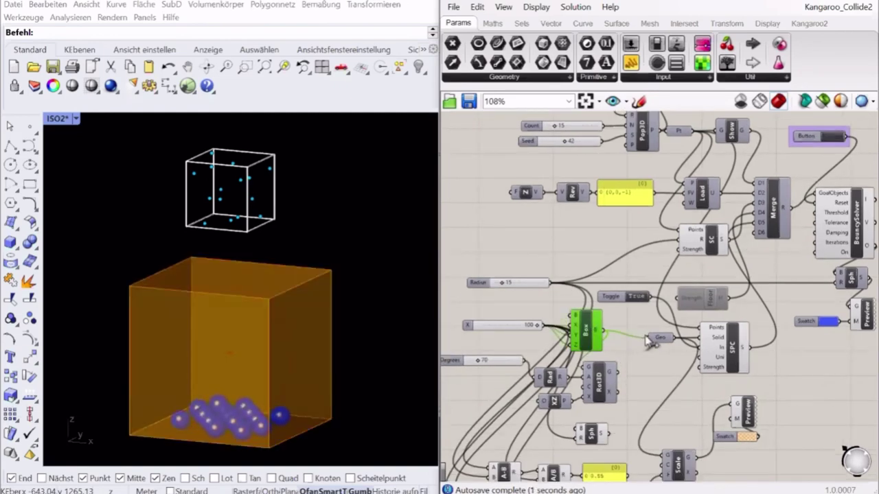
click(593, 435)
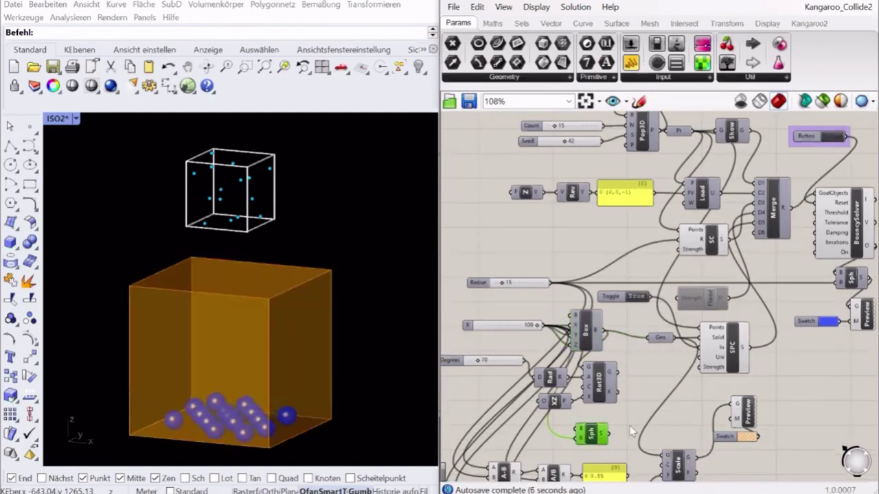
click(831, 136)
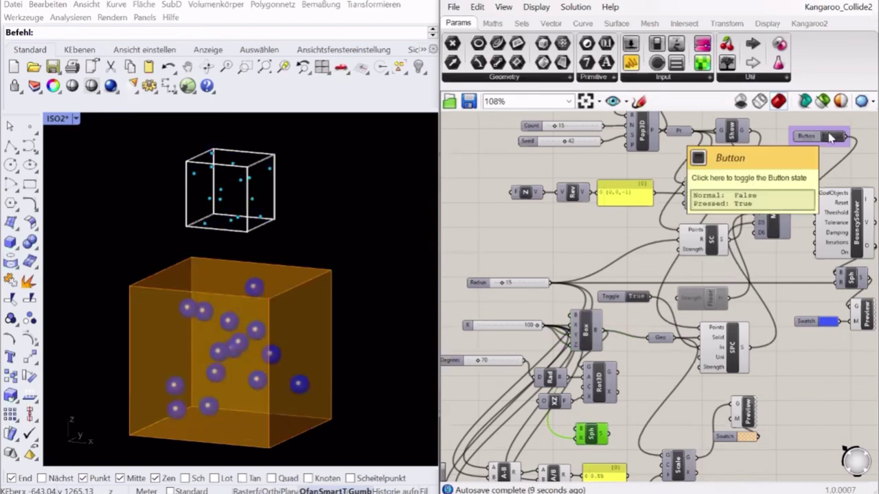
click(830, 136)
Nudge the SC component and the Geo parameter to tidy the layout around the SPC goal.
click(694, 237)
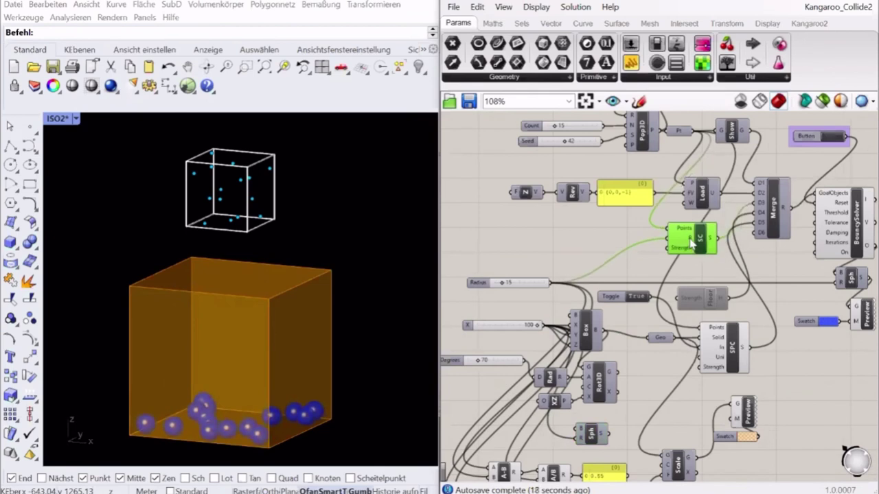
drag(664, 338, 652, 333)
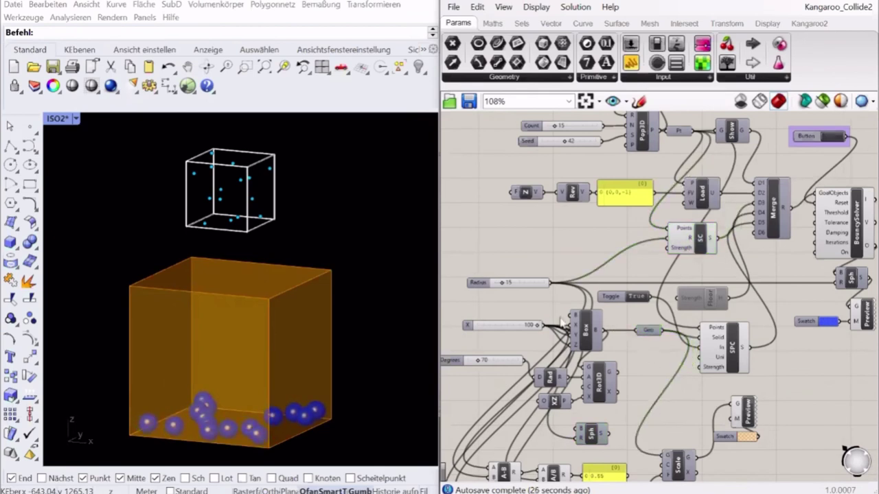
Restart the simulation with the Radius slider at 34, and set the slider back to 15.
mouse_move(503, 287)
mouse_down()
mouse_move(526, 284)
mouse_move(503, 288)
mouse_move(524, 288)
mouse_move(514, 288)
mouse_up()
click(829, 140)
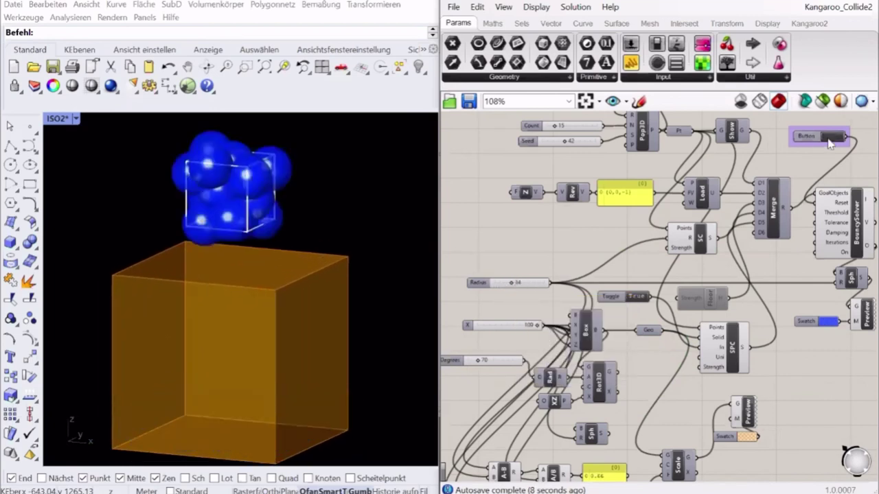
click(828, 139)
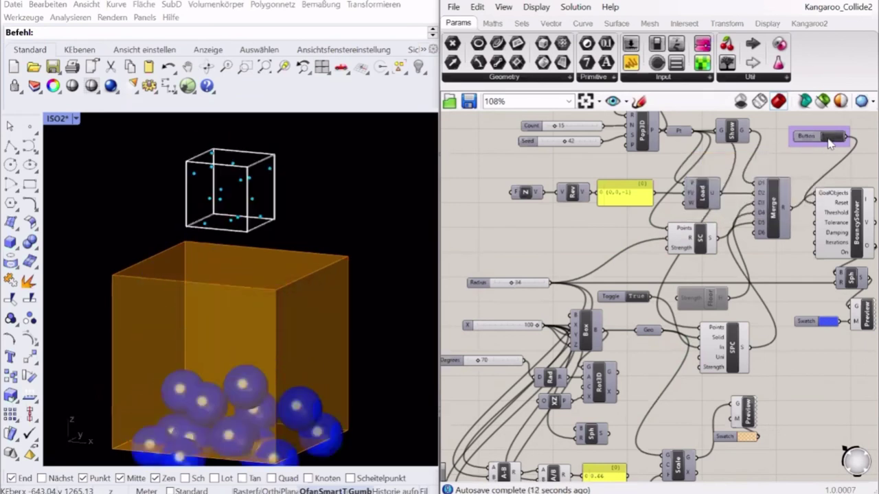
click(538, 287)
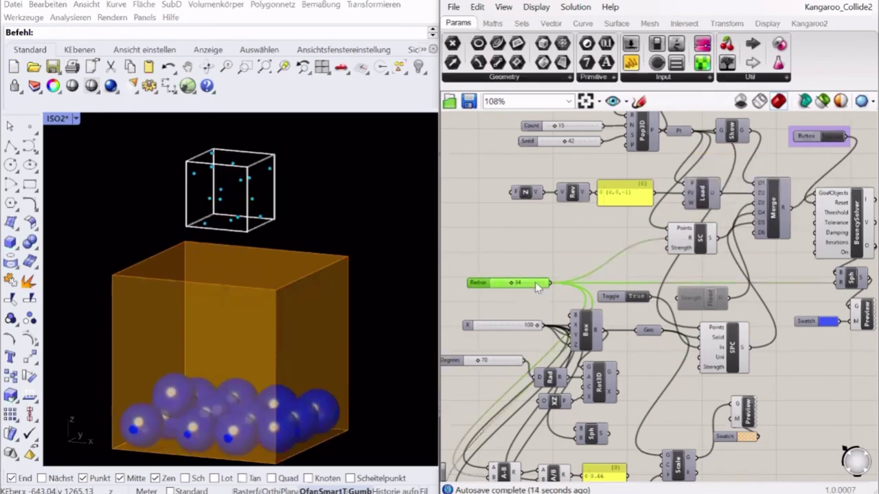
key(Return)
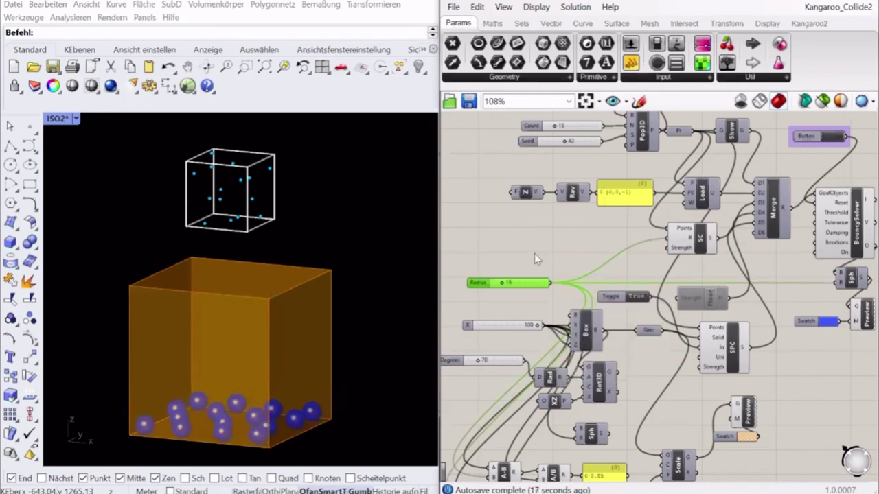
Set the Count slider to 5 and the Seed slider to 70, restarting the simulation after each change.
scroll(535, 254, down, 1)
scroll(548, 151, up, 3)
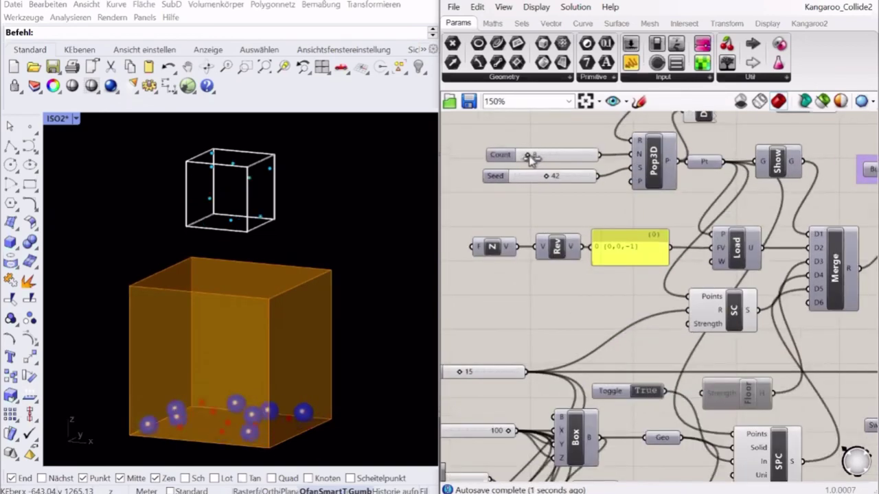
right_drag(707, 191, 630, 204)
click(841, 183)
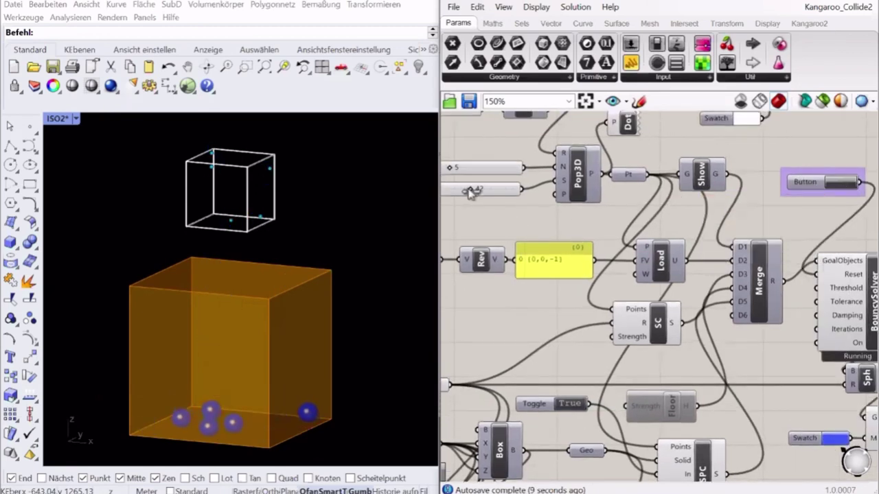
drag(481, 194, 490, 190)
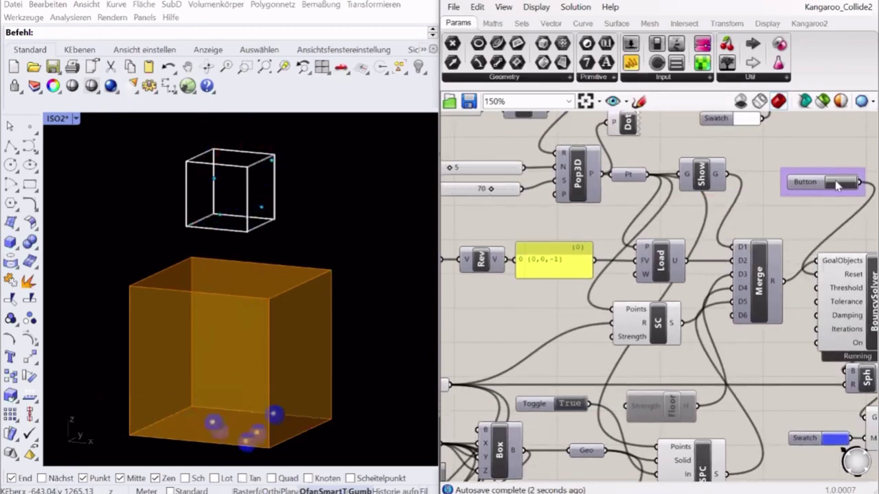
scroll(819, 140, down, 3)
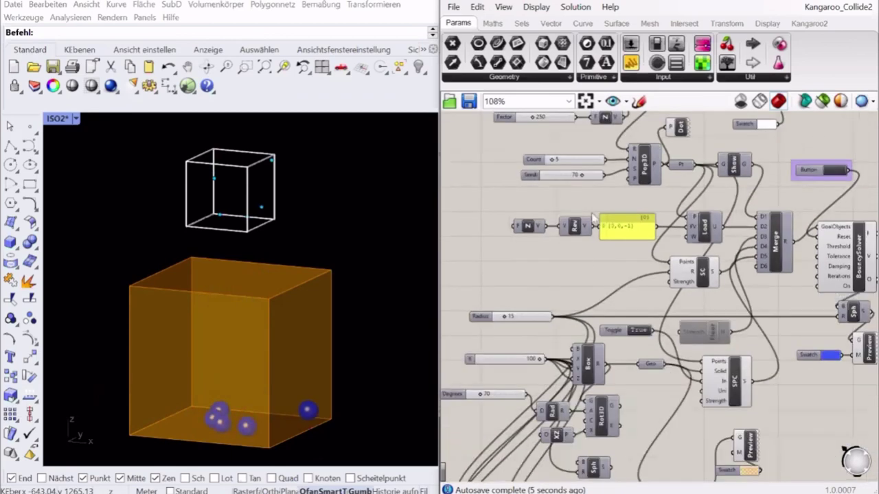
Set the Count slider of the Populate 3D component back to 15.
scroll(631, 377, up, 3)
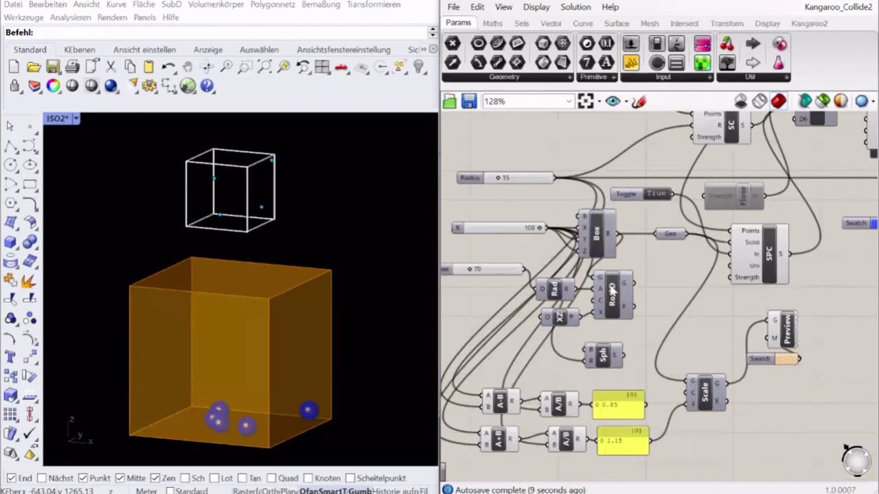
right_drag(623, 272, 650, 376)
right_drag(629, 257, 646, 359)
double_click(620, 210)
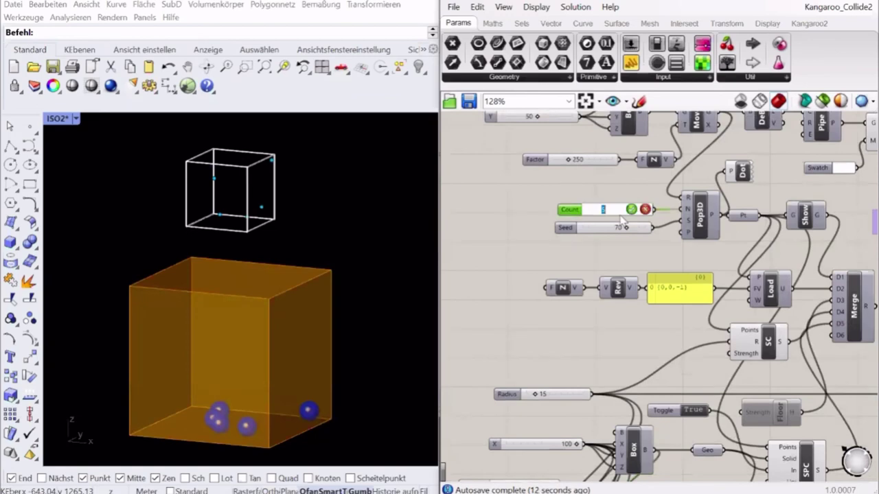
key(Return)
Replace the Geo parameter's input with the geometry output of Rot3D to use the rotated box.
scroll(599, 300, down, 1)
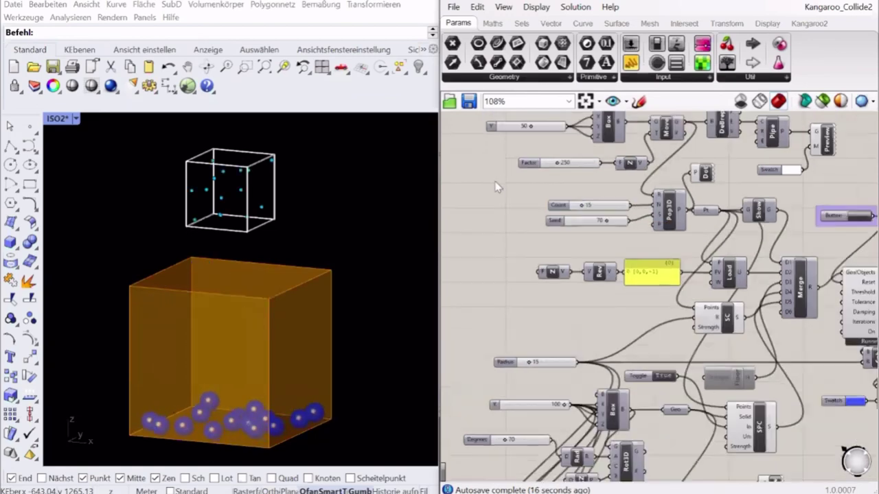
right_drag(598, 300, 579, 192)
right_drag(623, 359, 633, 307)
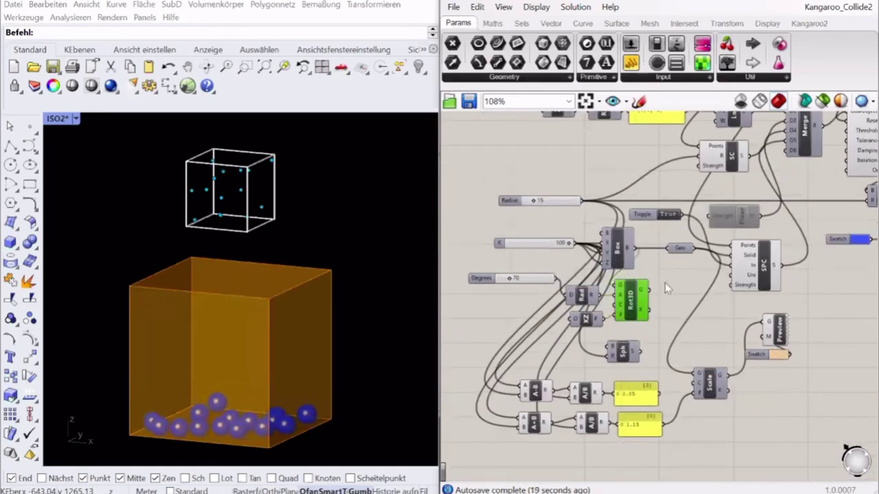
drag(655, 295, 651, 293)
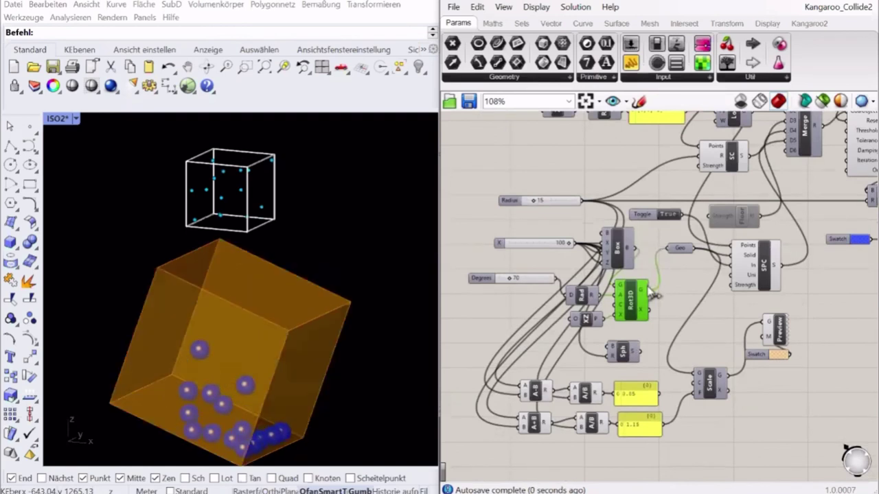
Set the Degrees slider to about 240 to rotate the box and raise the Radius slider to enlarge the spheres.
drag(532, 280, 526, 279)
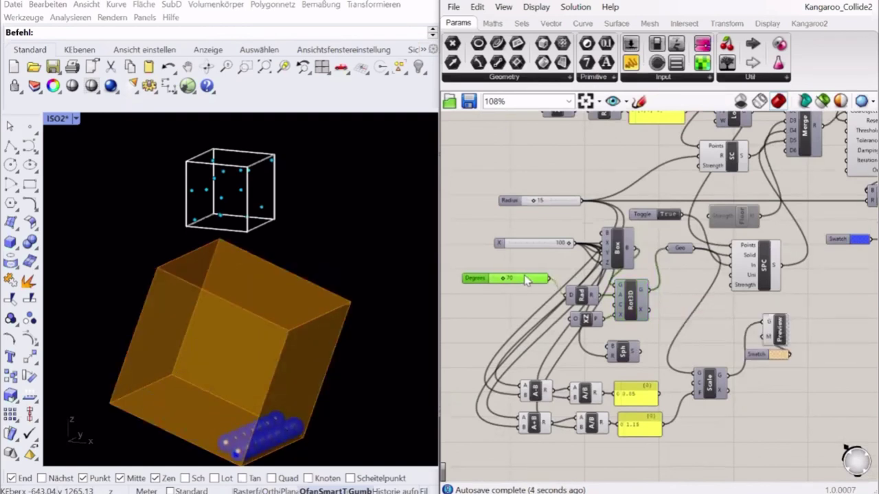
scroll(505, 302, down, 3)
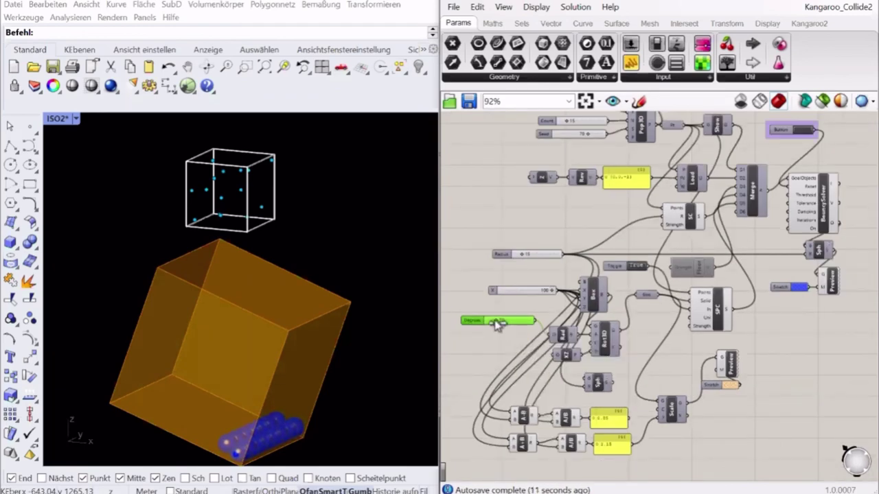
drag(497, 324, 517, 326)
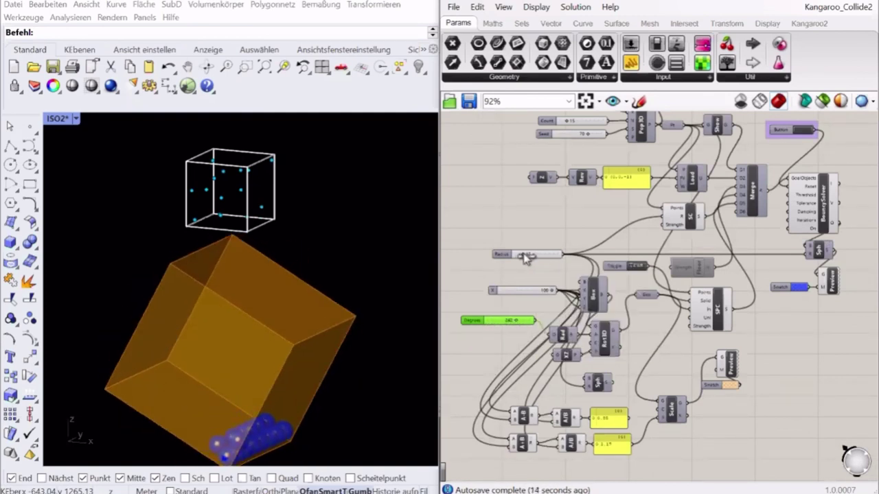
drag(525, 256, 528, 257)
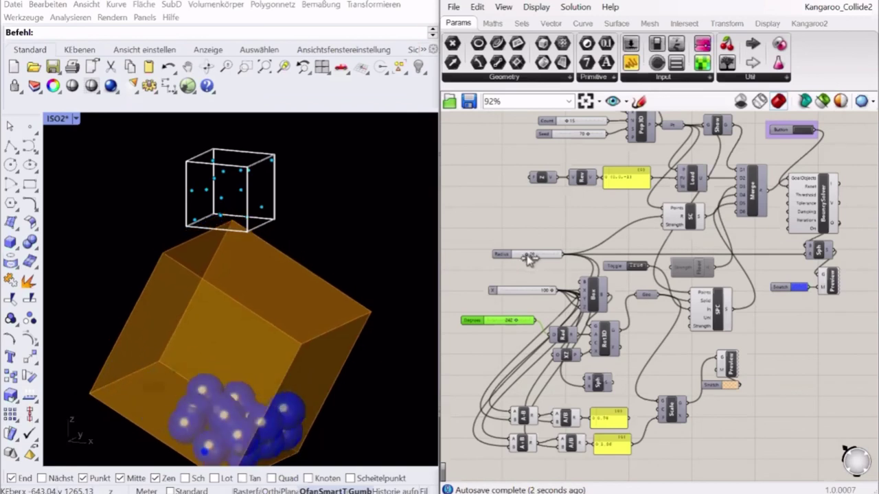